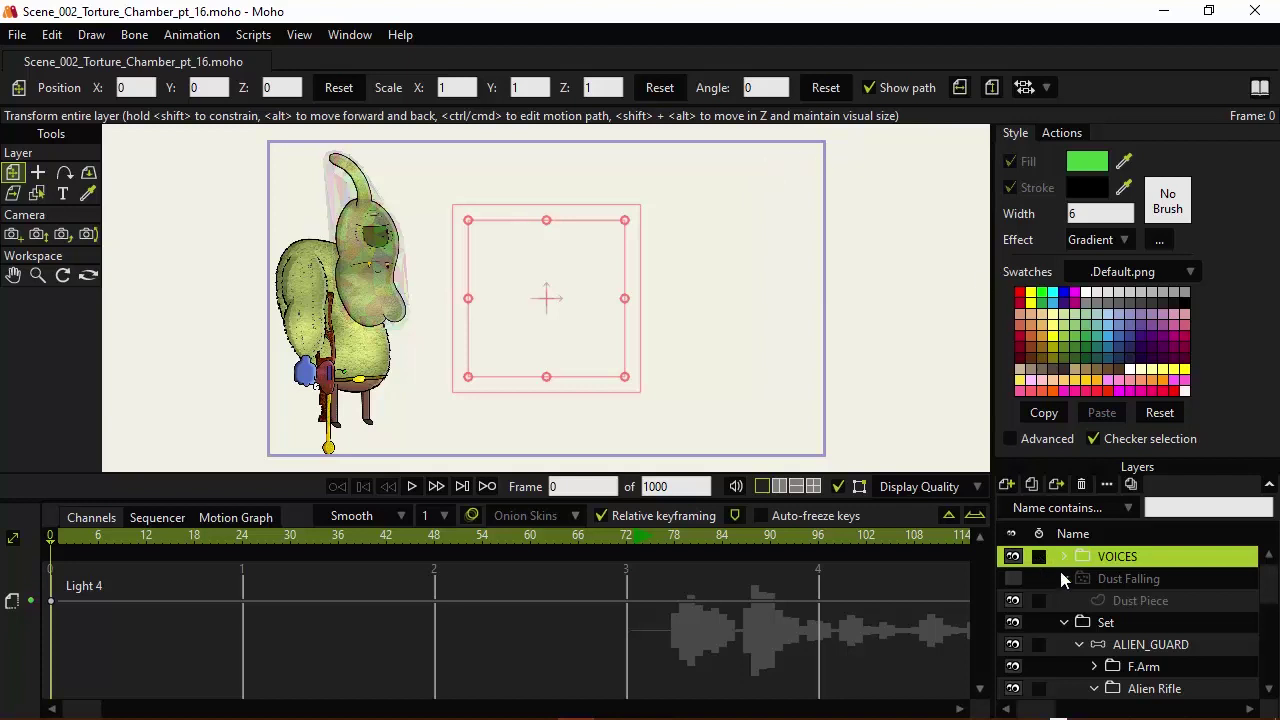
Step: Go to frame 12 and hide the Filter layer in the Set group
{"action": "scroll", "coordinate": [1103, 645], "scroll_direction": "down", "scroll_amount": 5}
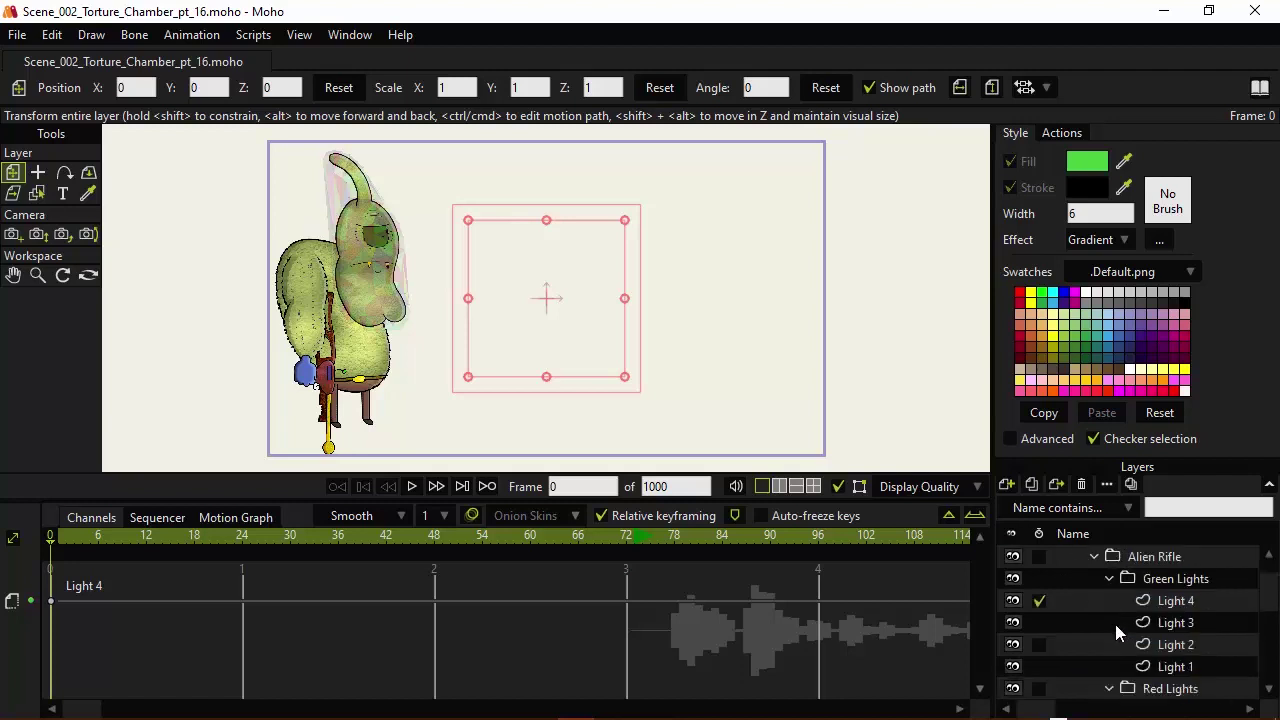
{"action": "scroll", "coordinate": [1041, 623], "scroll_direction": "down", "scroll_amount": 10}
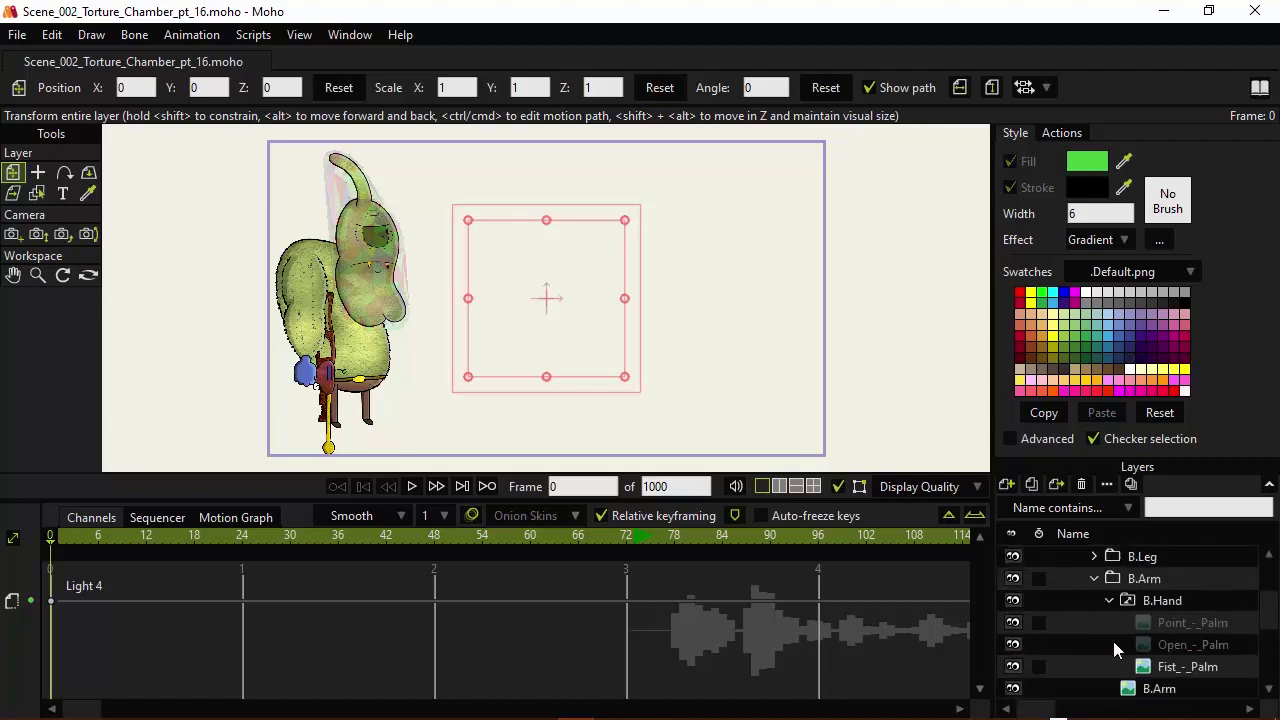
{"action": "left_click", "coordinate": [1016, 624]}
{"action": "left_click", "coordinate": [1020, 628], "text": "alt"}
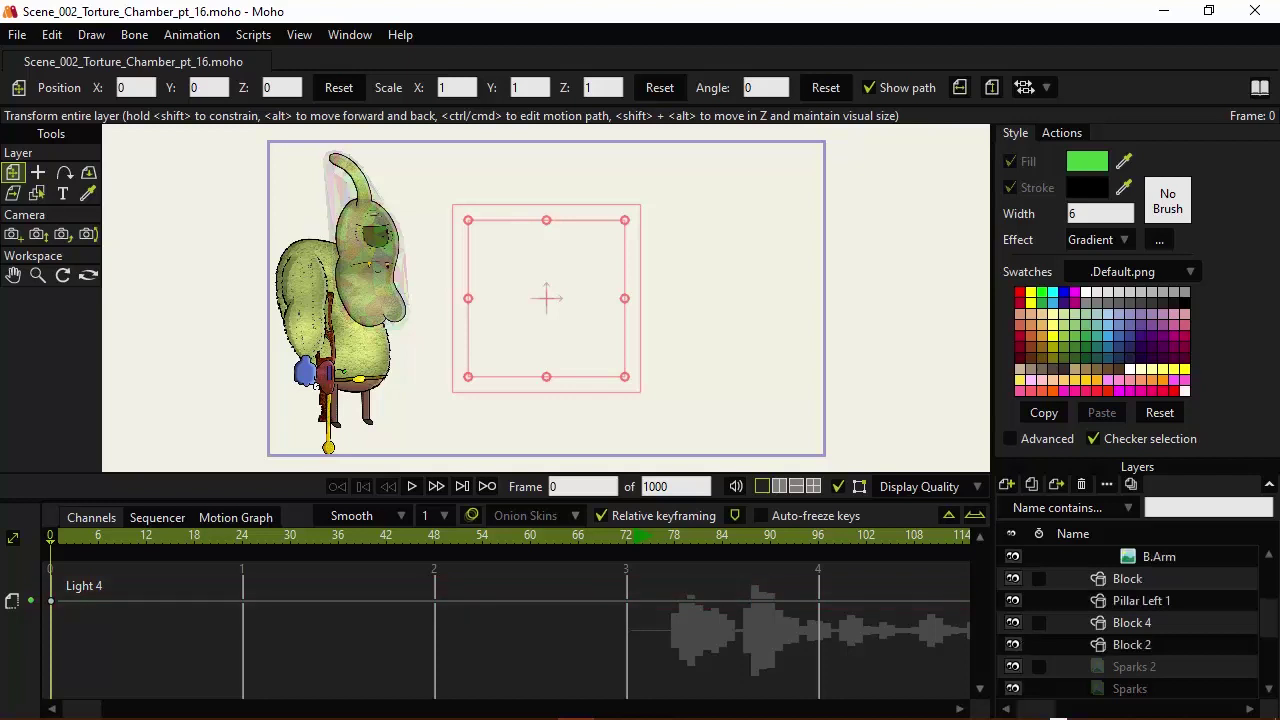
{"action": "left_click", "coordinate": [145, 537]}
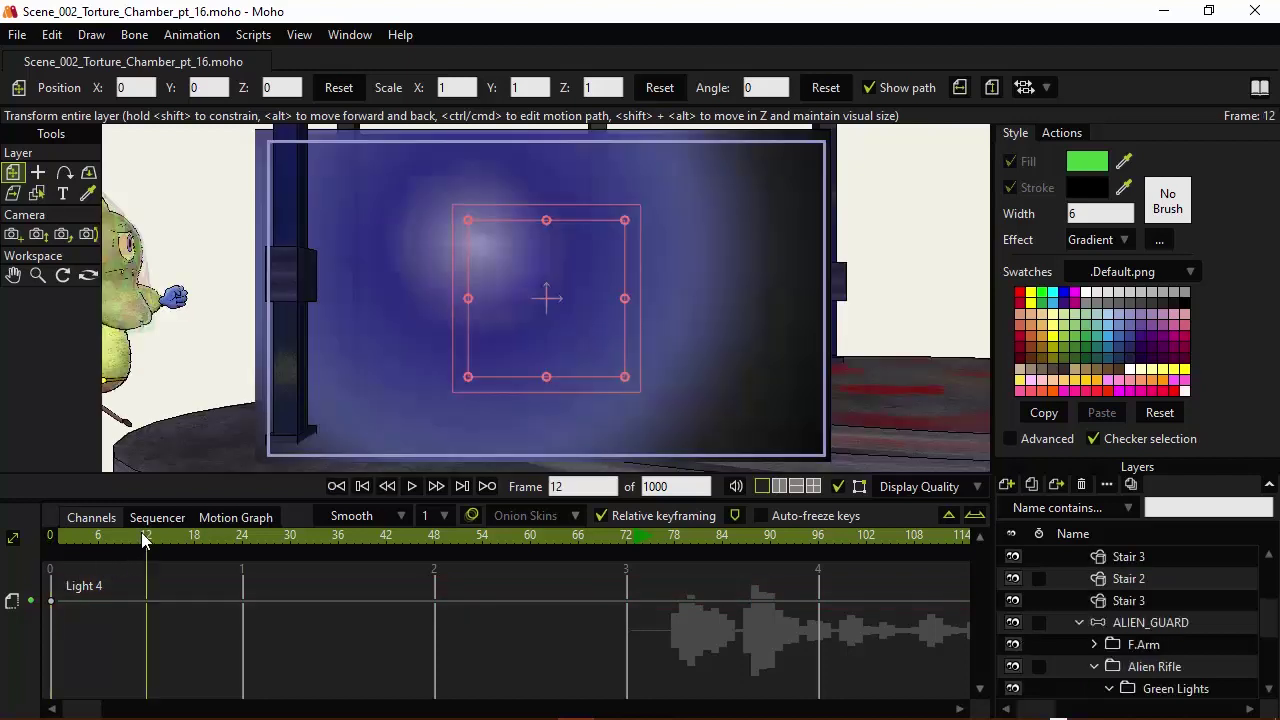
{"action": "scroll", "coordinate": [1190, 629], "scroll_direction": "down", "scroll_amount": 3}
{"action": "scroll", "coordinate": [1190, 629], "scroll_direction": "down", "scroll_amount": 5}
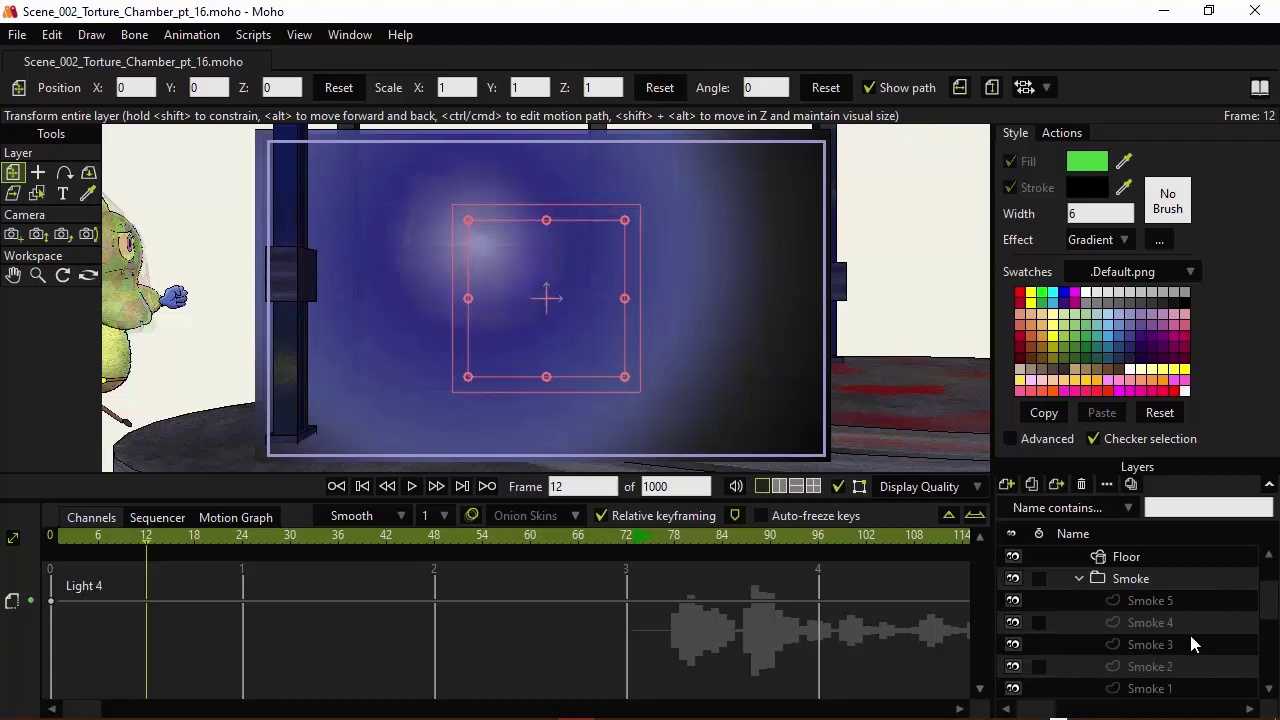
{"action": "scroll", "coordinate": [1189, 631], "scroll_direction": "up", "scroll_amount": 2}
{"action": "left_click", "coordinate": [1014, 622]}
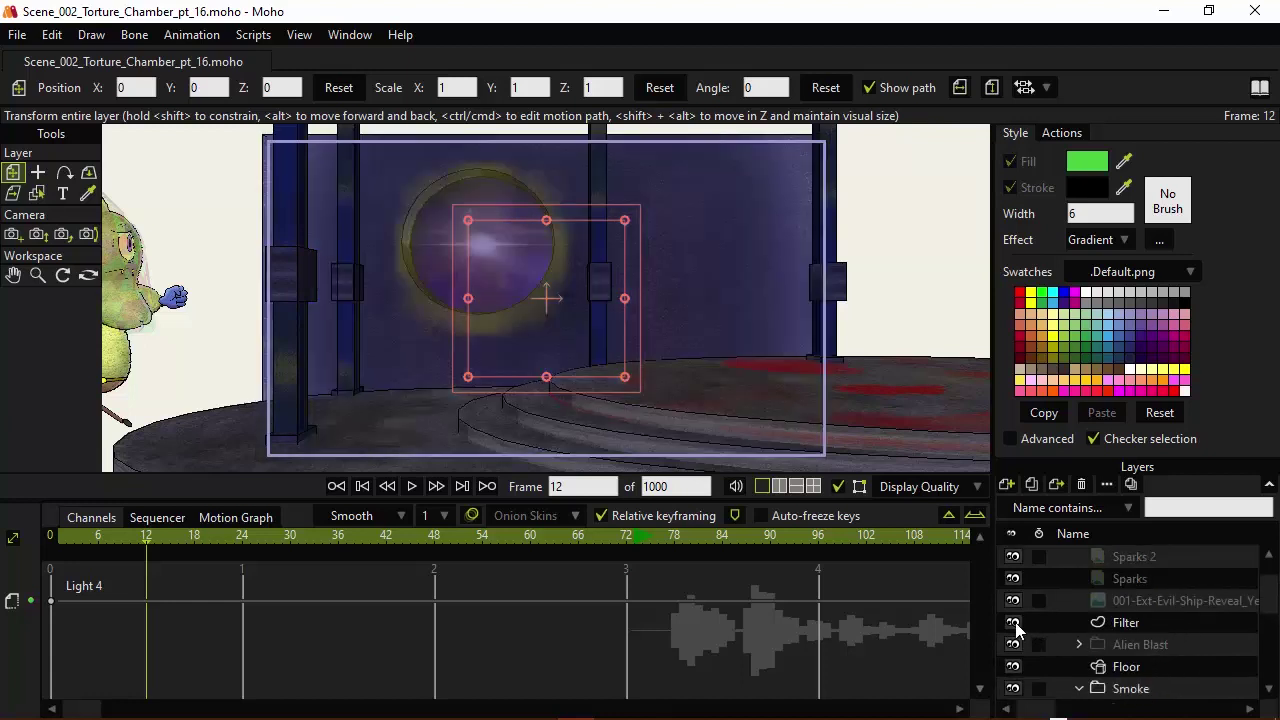
Step: Go to frame 79 and show the Chain, CHAD, CHAD GLOW and Chain 2 layers in the CHAD with Chains group
{"action": "left_click_drag", "start_coordinate": [172, 547], "coordinate": [683, 594]}
{"action": "scroll", "coordinate": [1140, 625], "scroll_direction": "up", "scroll_amount": 5}
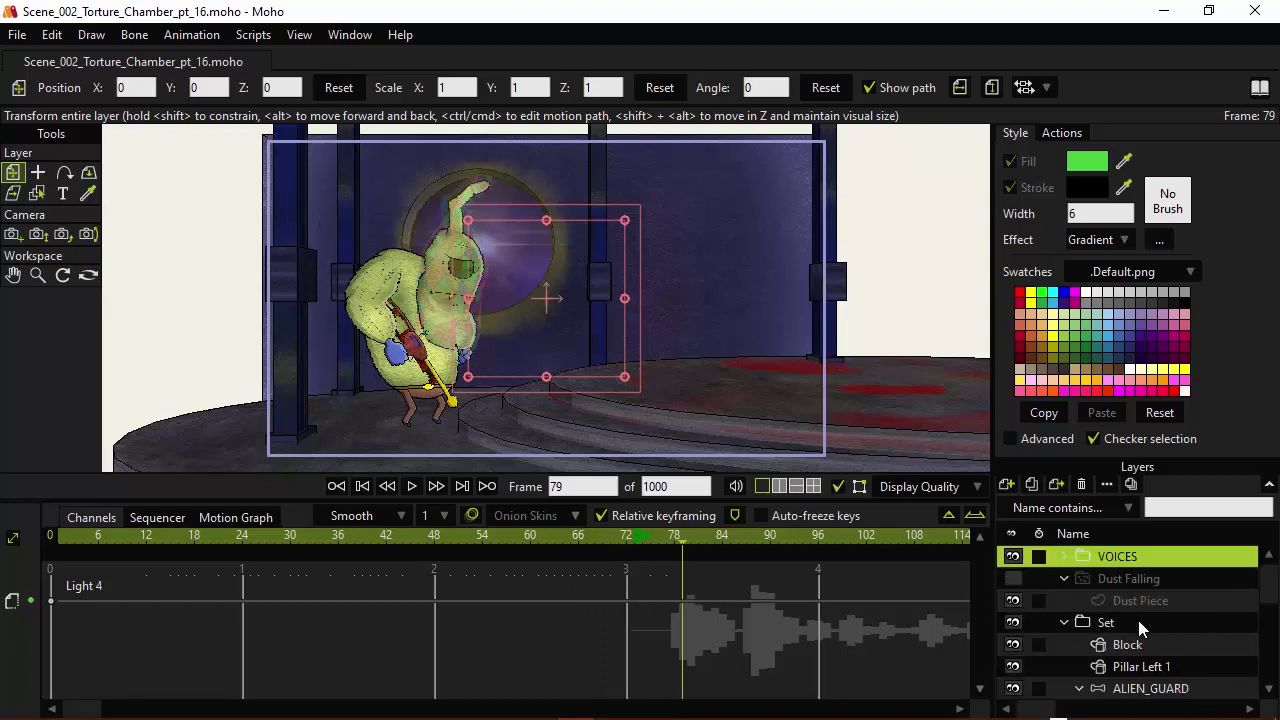
{"action": "scroll", "coordinate": [1138, 626], "scroll_direction": "down", "scroll_amount": 5}
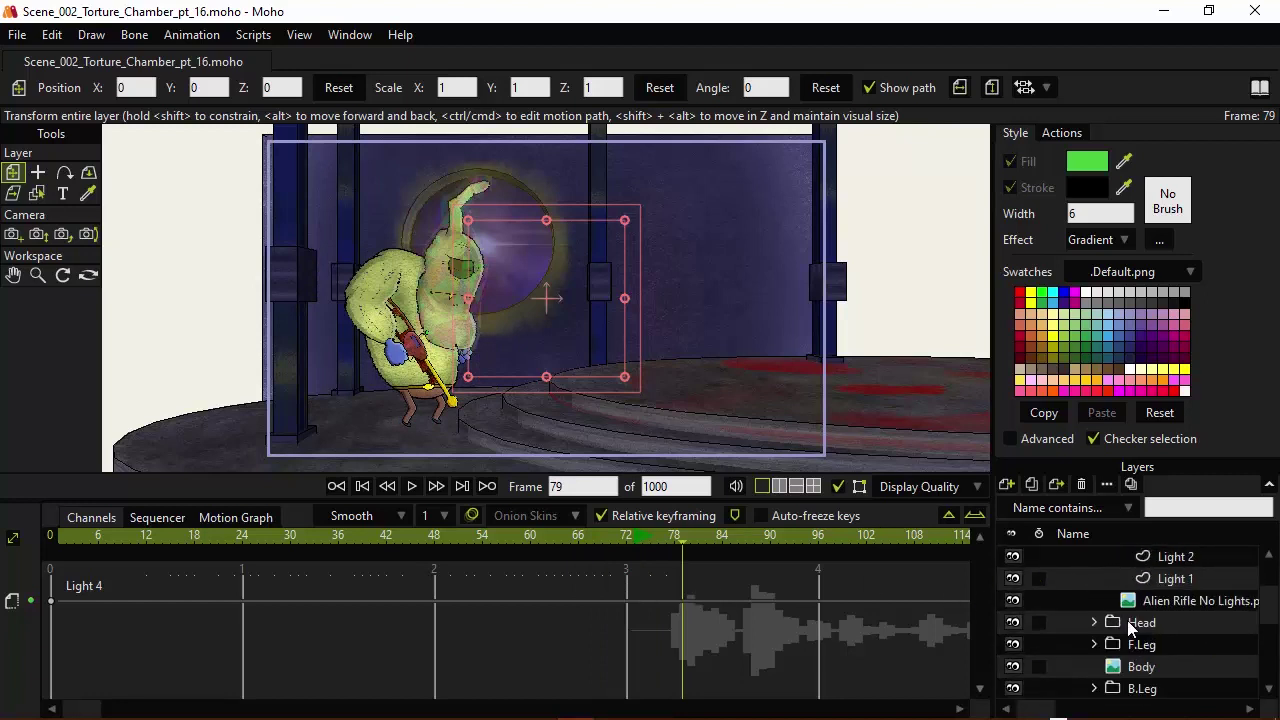
{"action": "scroll", "coordinate": [1128, 625], "scroll_direction": "down", "scroll_amount": 8}
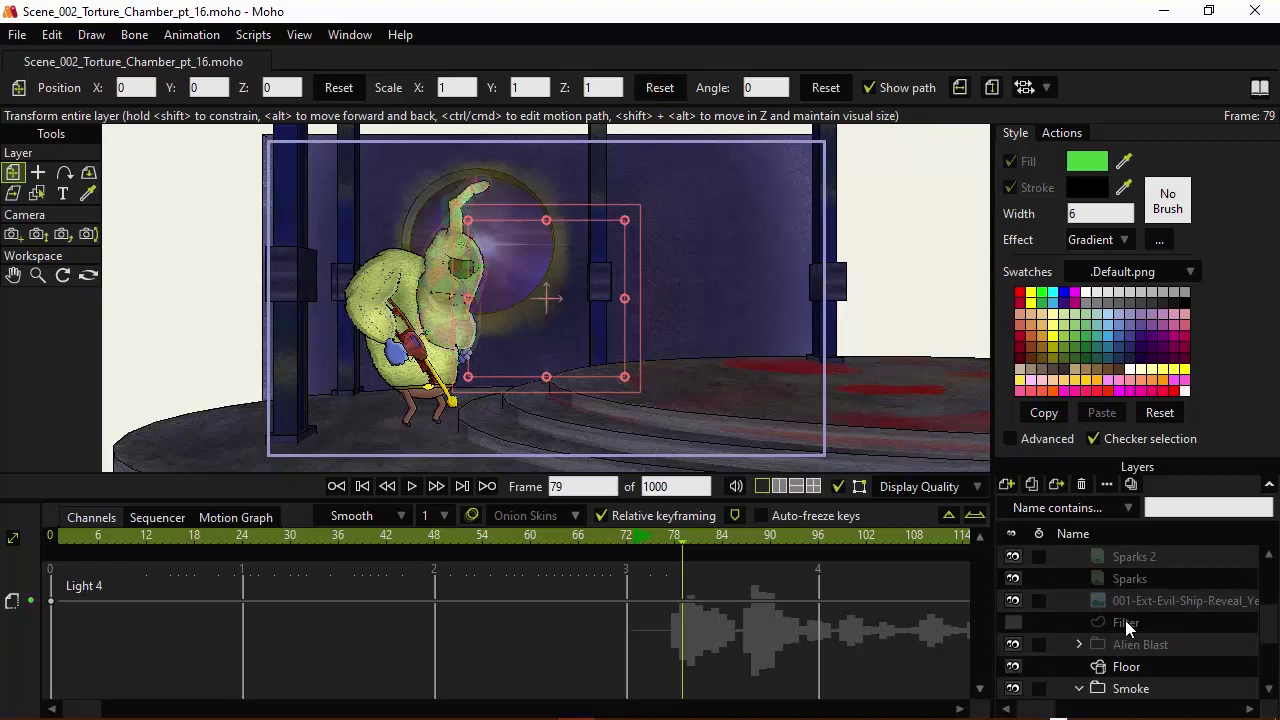
{"action": "scroll", "coordinate": [1126, 625], "scroll_direction": "down", "scroll_amount": 4}
{"action": "scroll", "coordinate": [1120, 625], "scroll_direction": "down", "scroll_amount": 4}
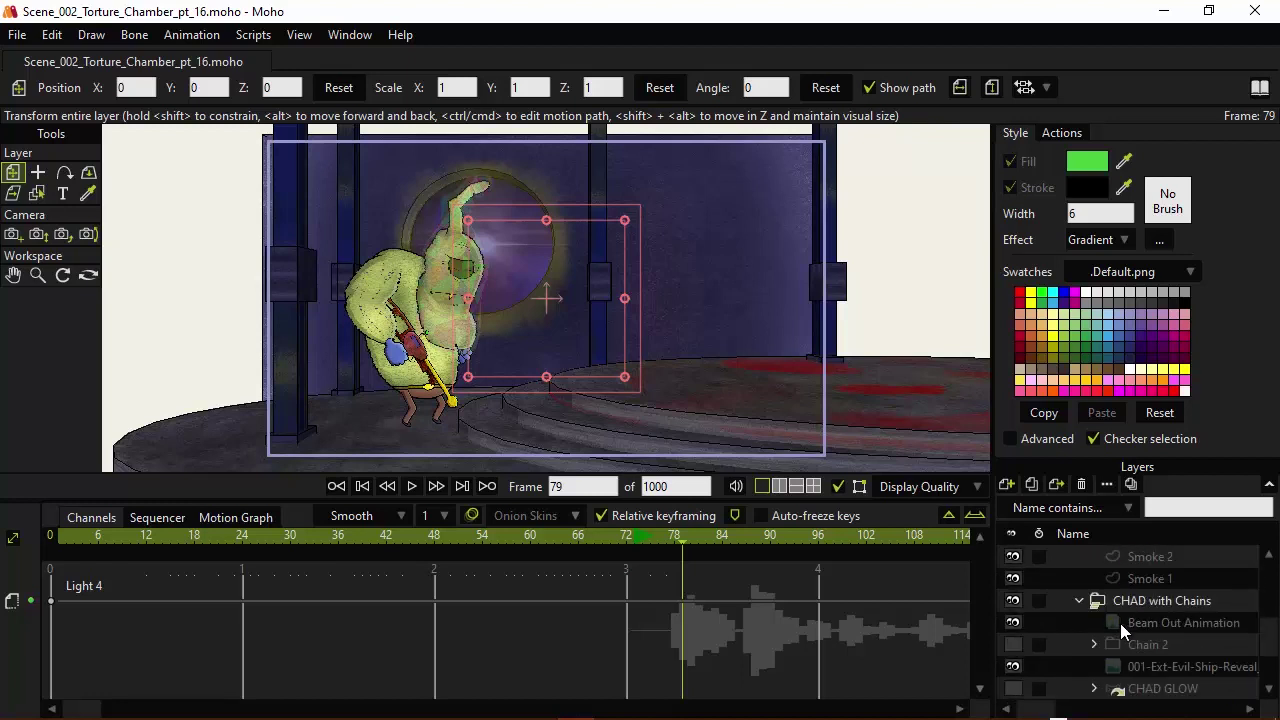
{"action": "scroll", "coordinate": [1119, 623], "scroll_direction": "down", "scroll_amount": 1}
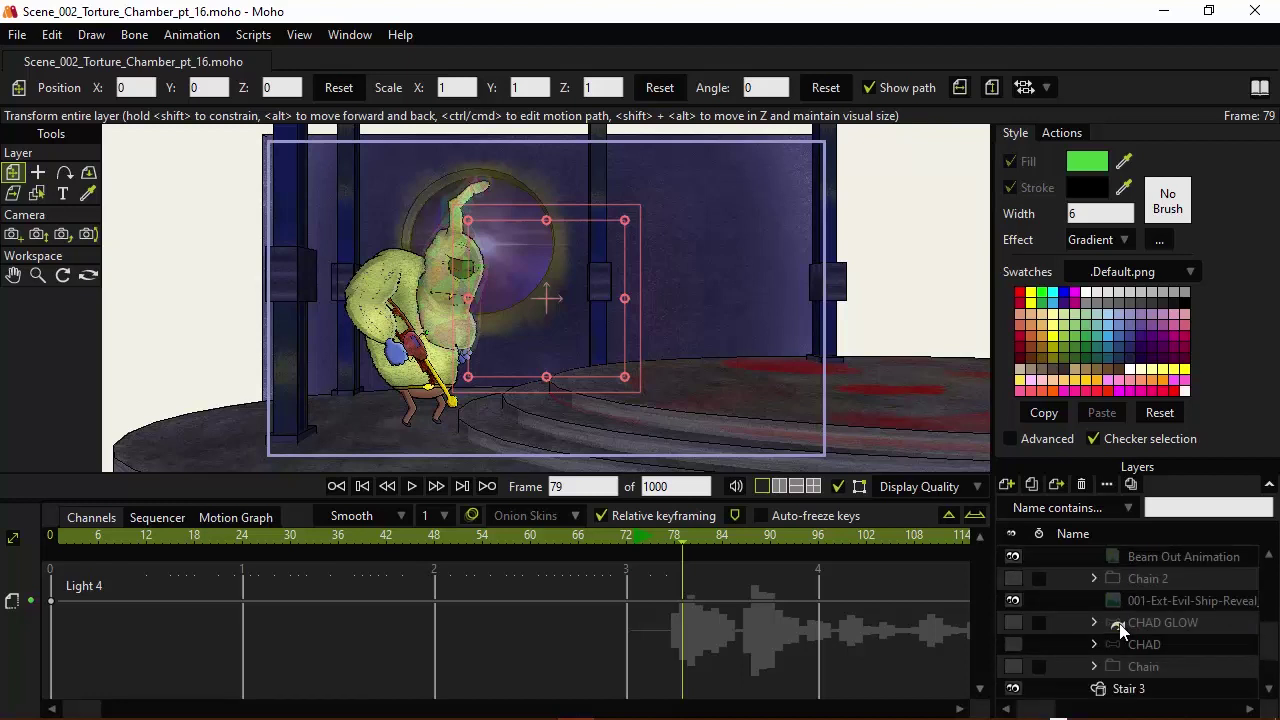
{"action": "left_click", "coordinate": [1013, 666]}
{"action": "left_click", "coordinate": [1013, 644]}
{"action": "left_click", "coordinate": [1013, 622]}
{"action": "scroll", "coordinate": [1018, 630], "scroll_direction": "up", "scroll_amount": 1}
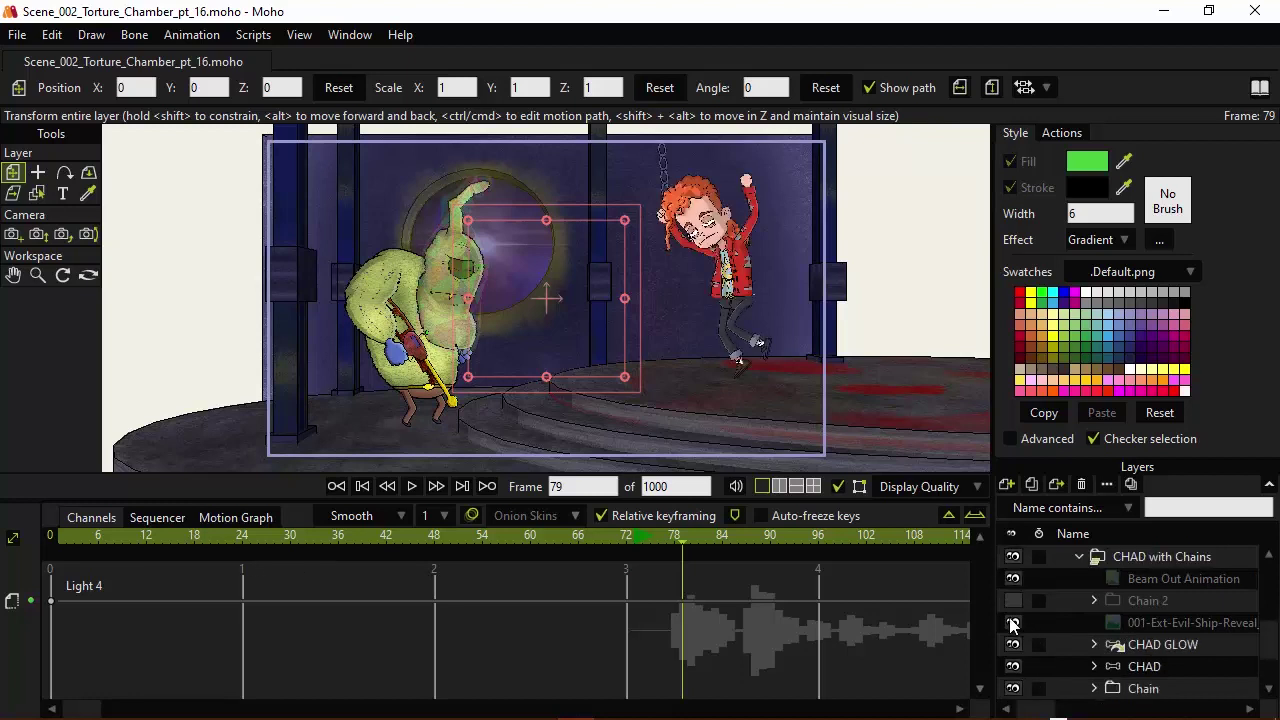
{"action": "left_click", "coordinate": [1011, 602]}
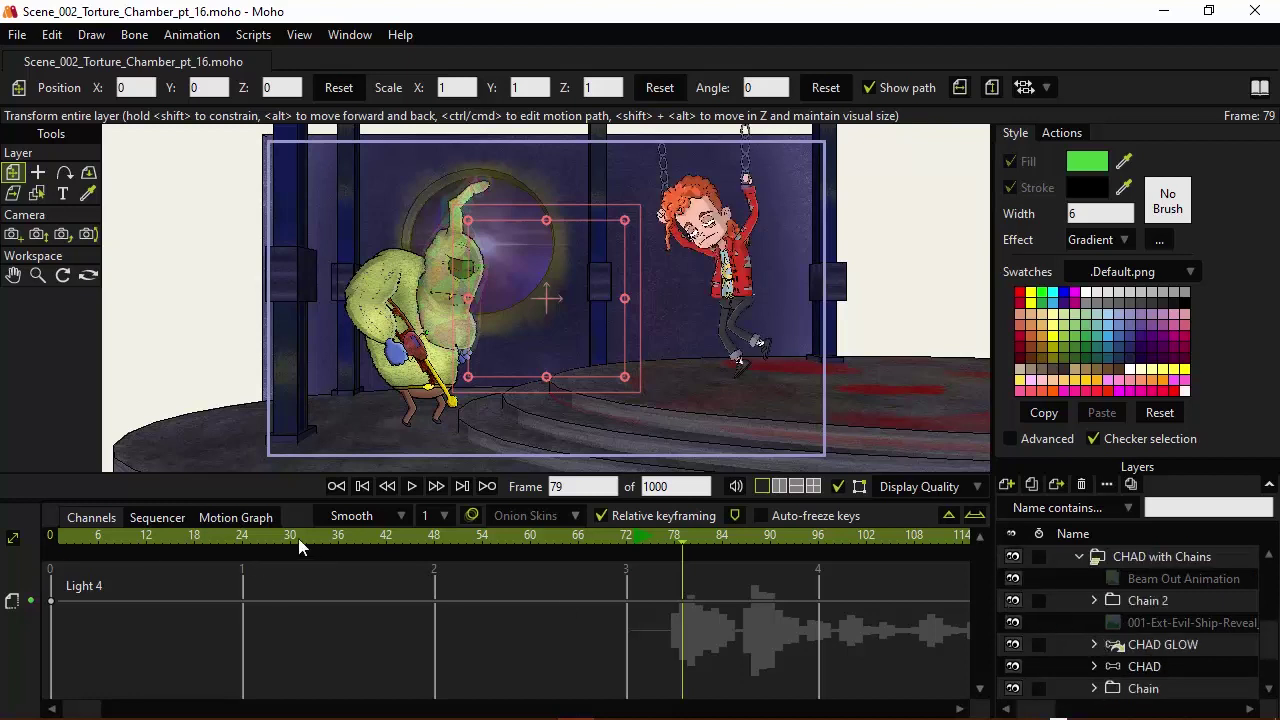
Step: Scrub and play through roughly the first 79 frames to review the alien guard's entrance
{"action": "left_click_drag", "start_coordinate": [721, 614], "coordinate": [537, 580]}
{"action": "left_click_drag", "start_coordinate": [392, 542], "coordinate": [426, 542]}
{"action": "left_click_drag", "start_coordinate": [337, 582], "coordinate": [715, 628]}
{"action": "left_click", "coordinate": [89, 542]}
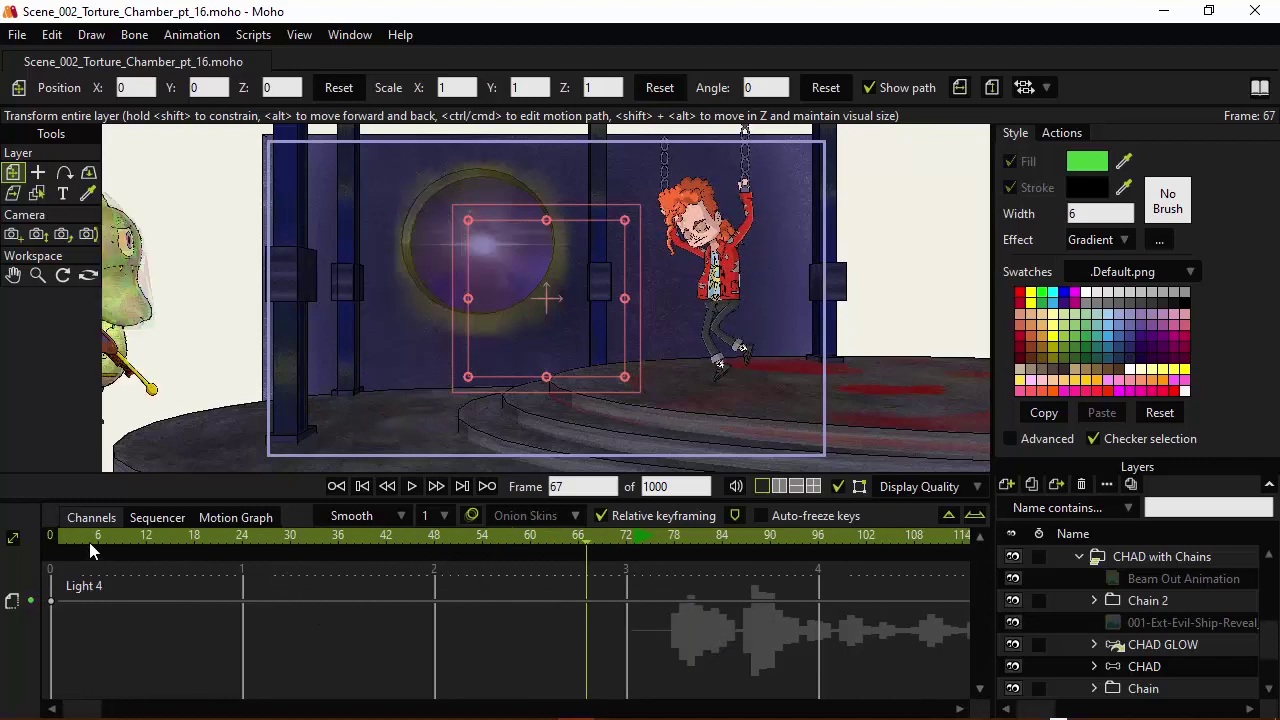
{"action": "key", "text": "space"}
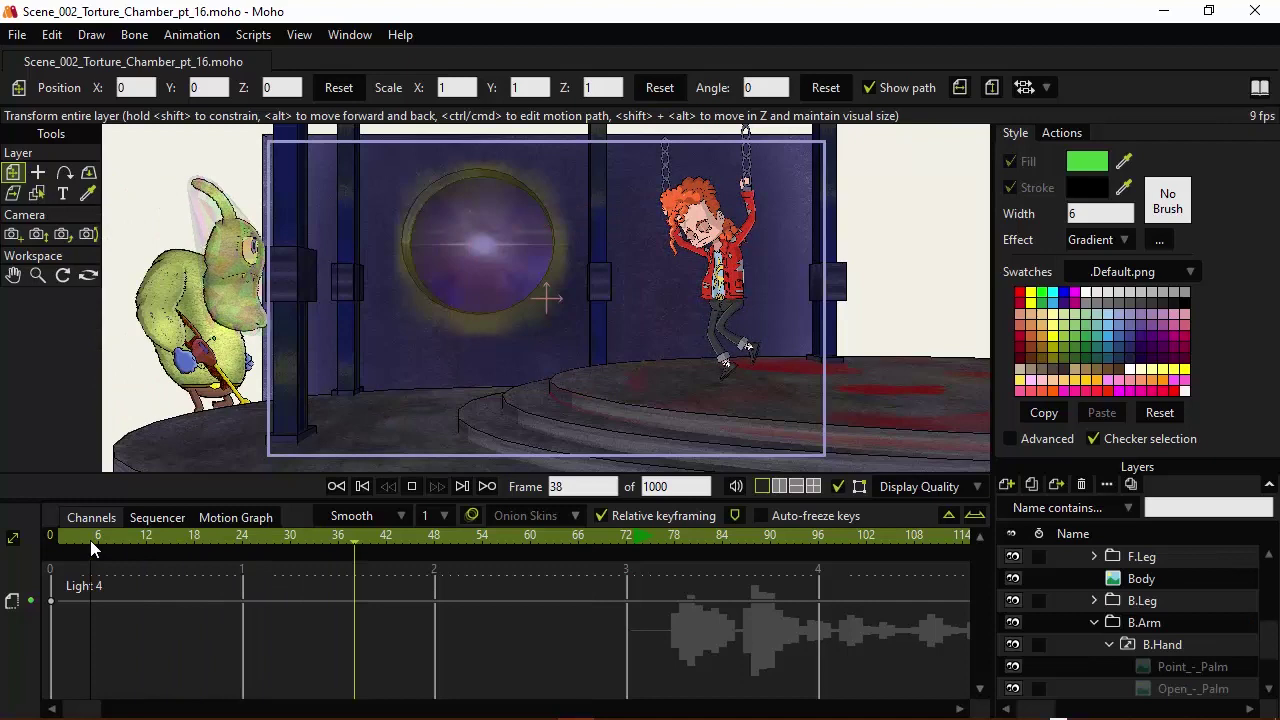
{"action": "key", "text": "space"}
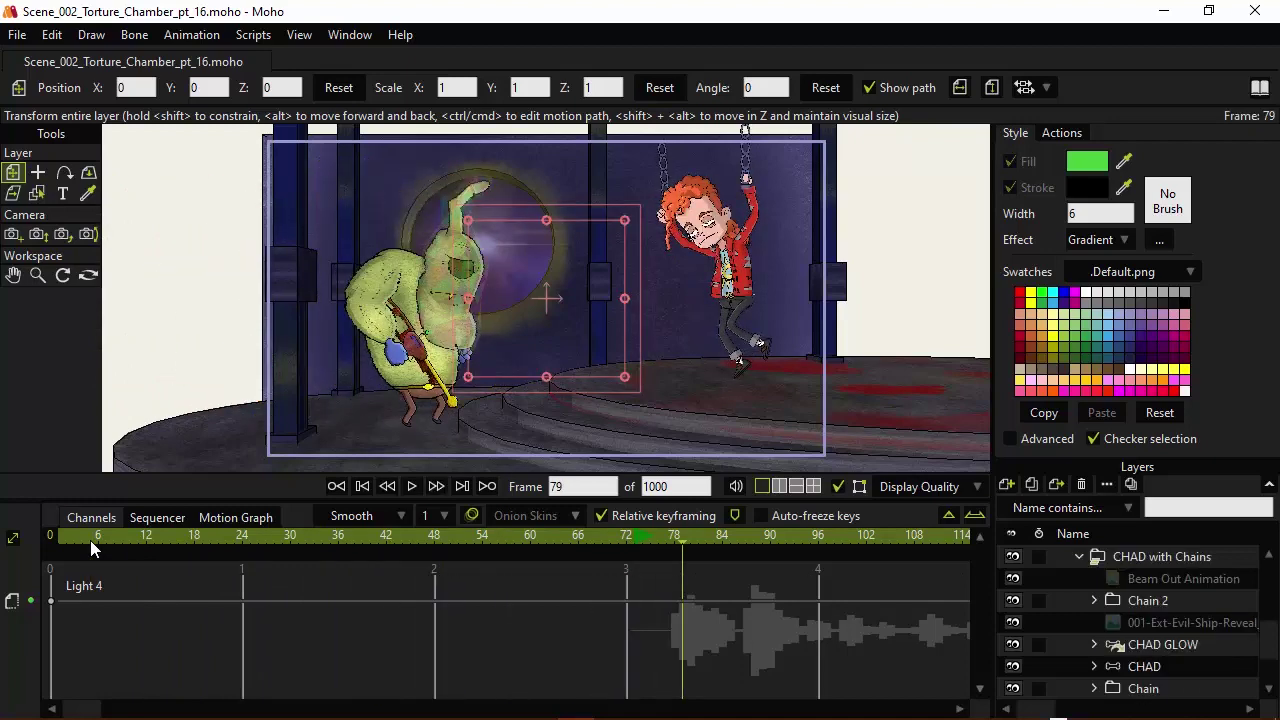
{"action": "left_click_drag", "start_coordinate": [87, 538], "coordinate": [529, 575]}
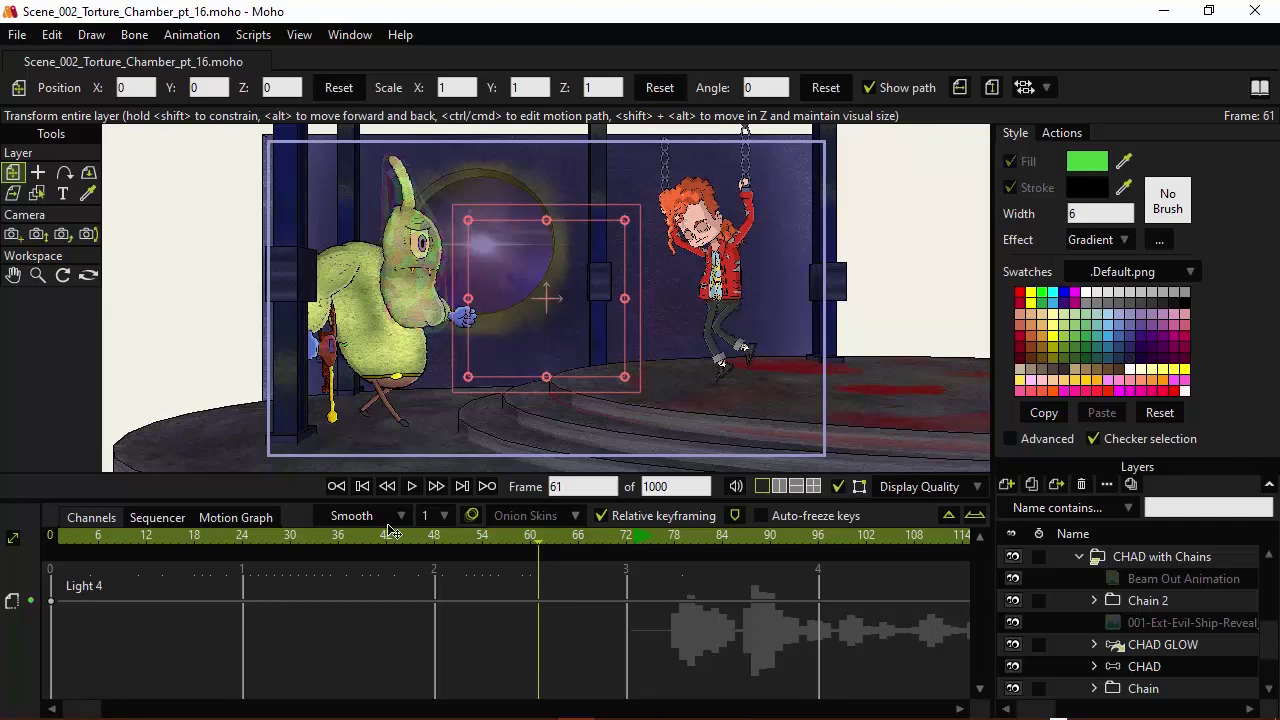
{"action": "left_click", "coordinate": [245, 537]}
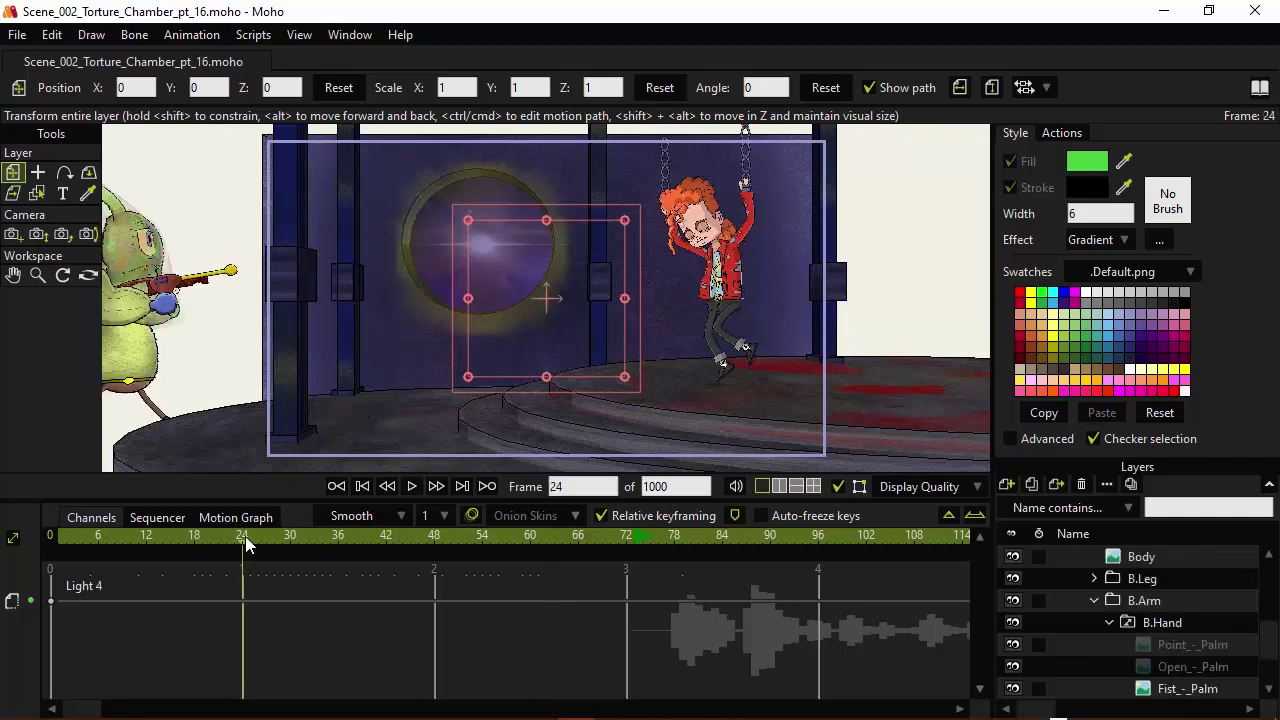
{"action": "left_click_drag", "start_coordinate": [245, 536], "coordinate": [592, 558]}
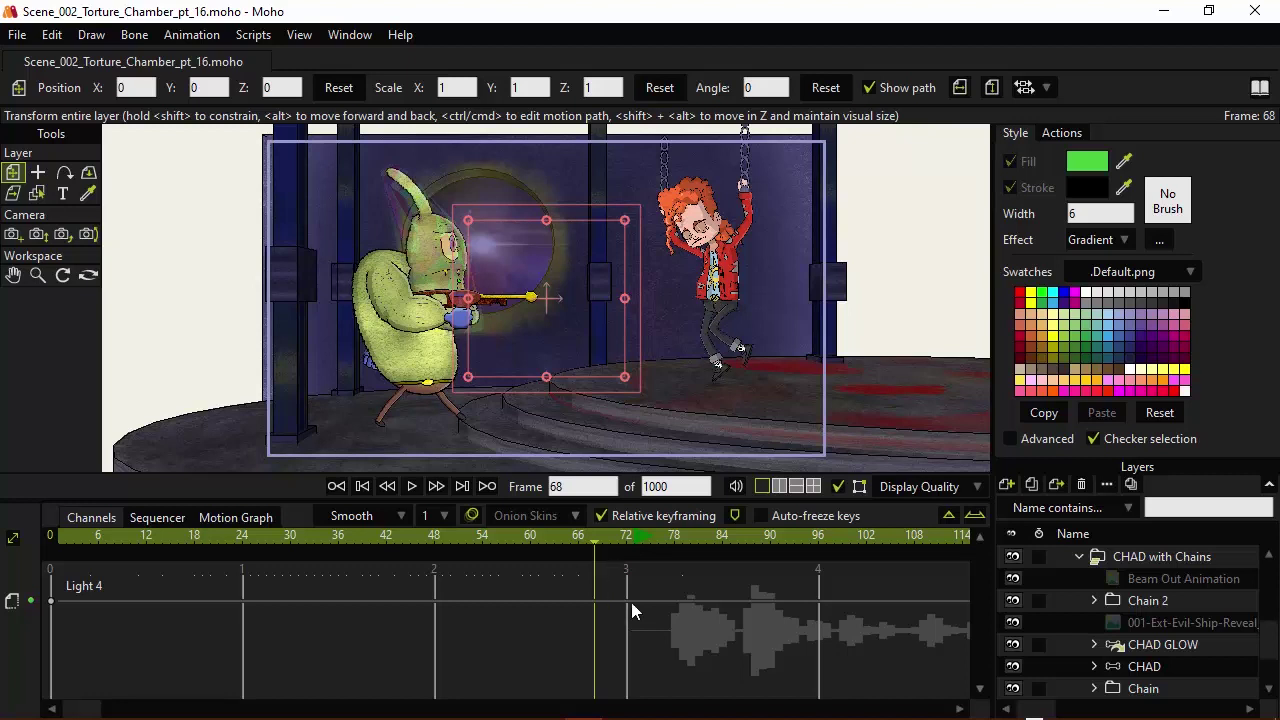
Step: Play the dialogue section from about frame 73 and again from about frame 111 to examine the timing of the guard's actions
{"action": "scroll", "coordinate": [375, 661], "scroll_direction": "down", "scroll_amount": 5}
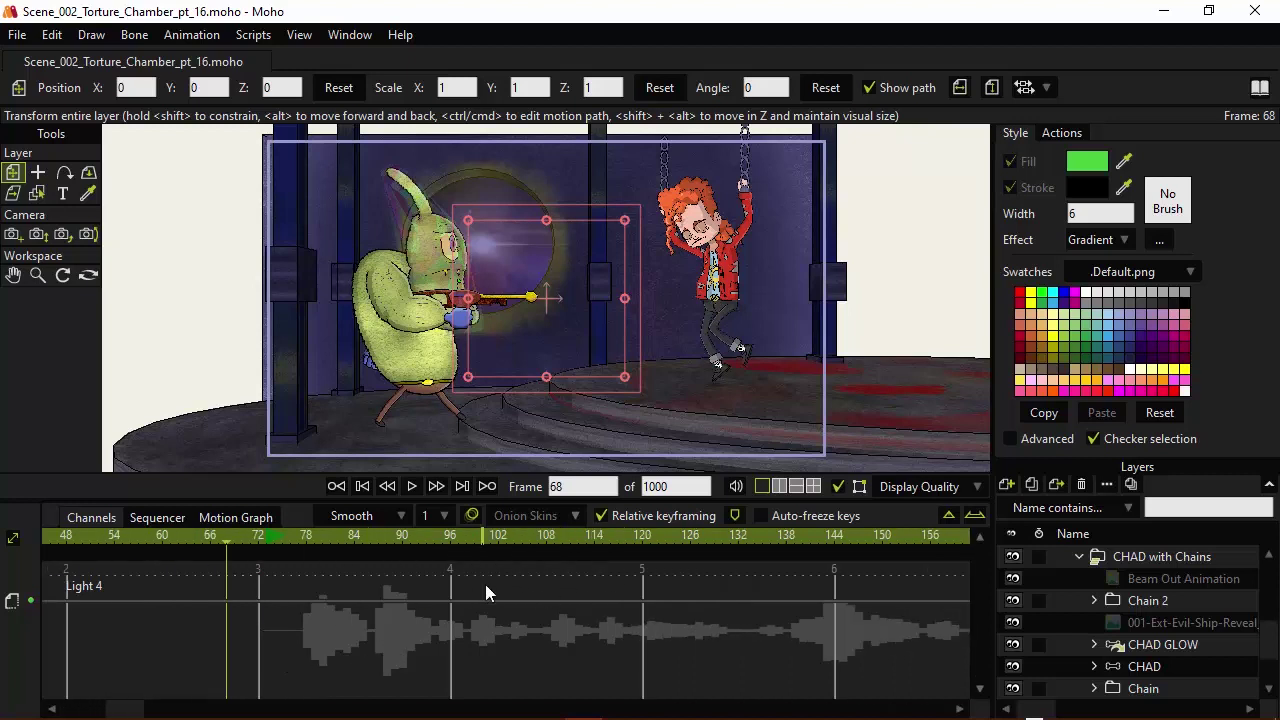
{"action": "left_click", "coordinate": [266, 540]}
{"action": "key", "text": "space"}
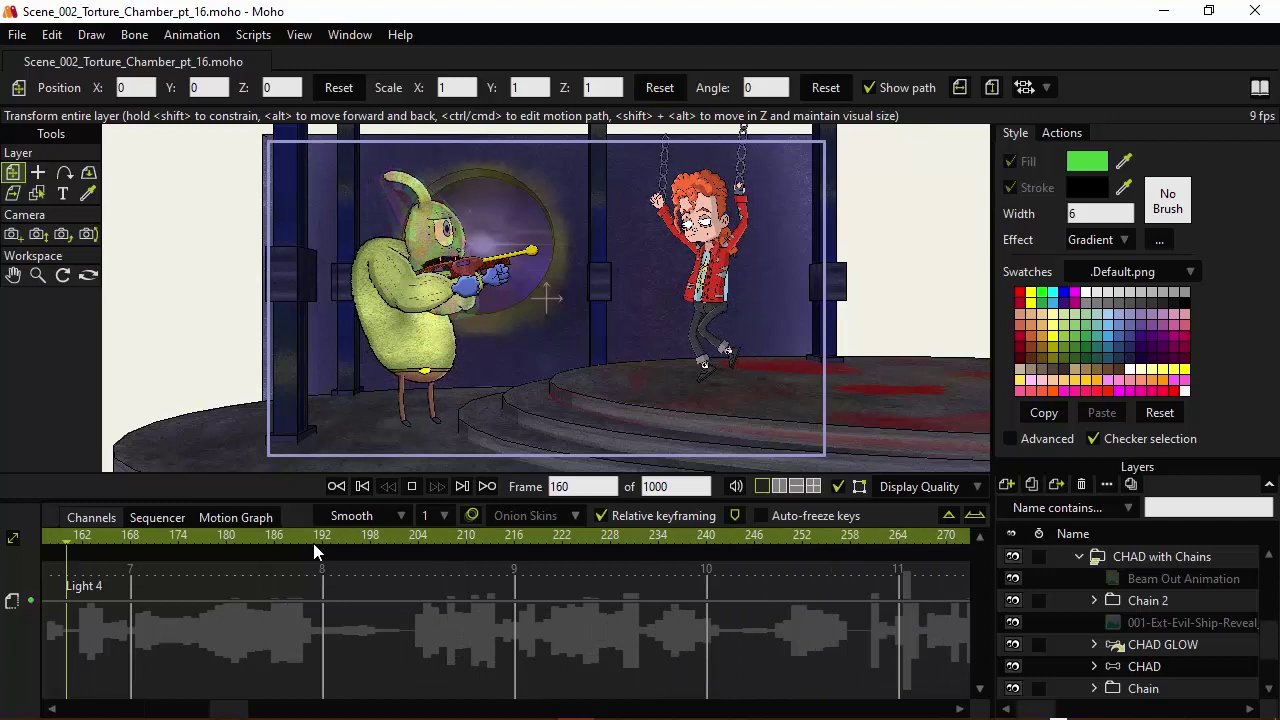
{"action": "key", "text": "space"}
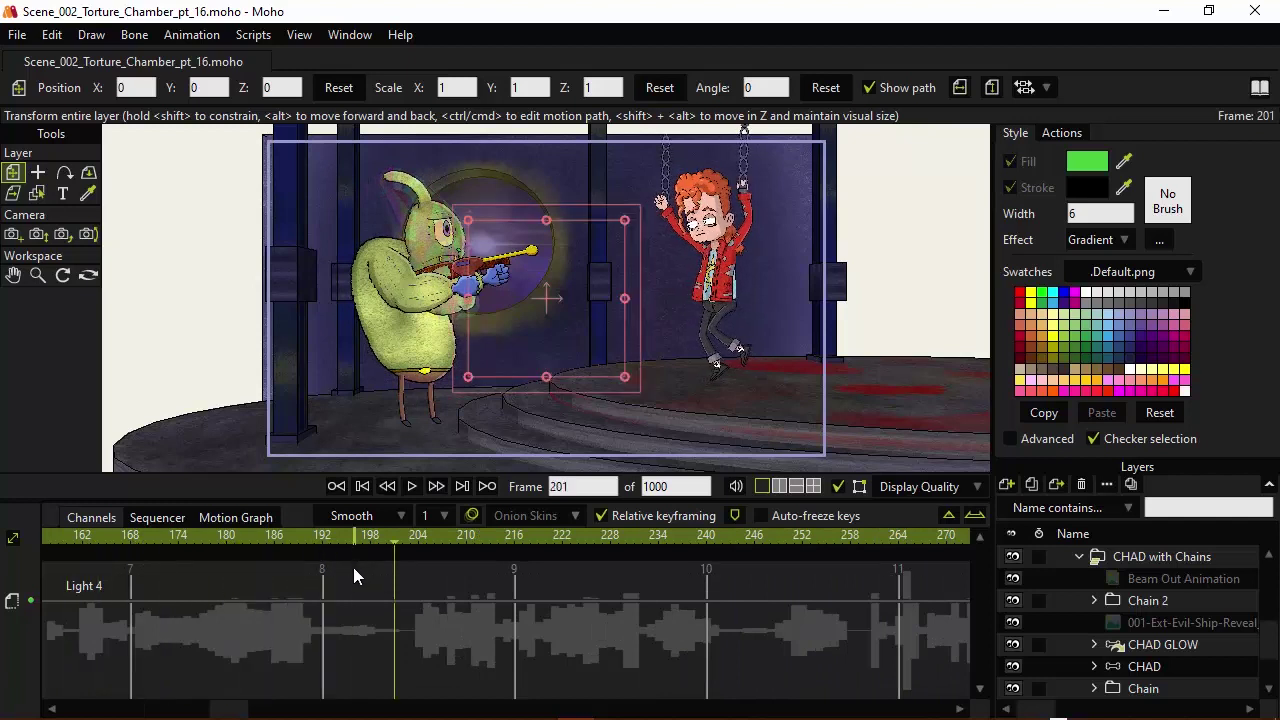
{"action": "scroll", "coordinate": [323, 630], "scroll_direction": "left", "scroll_amount": 5}
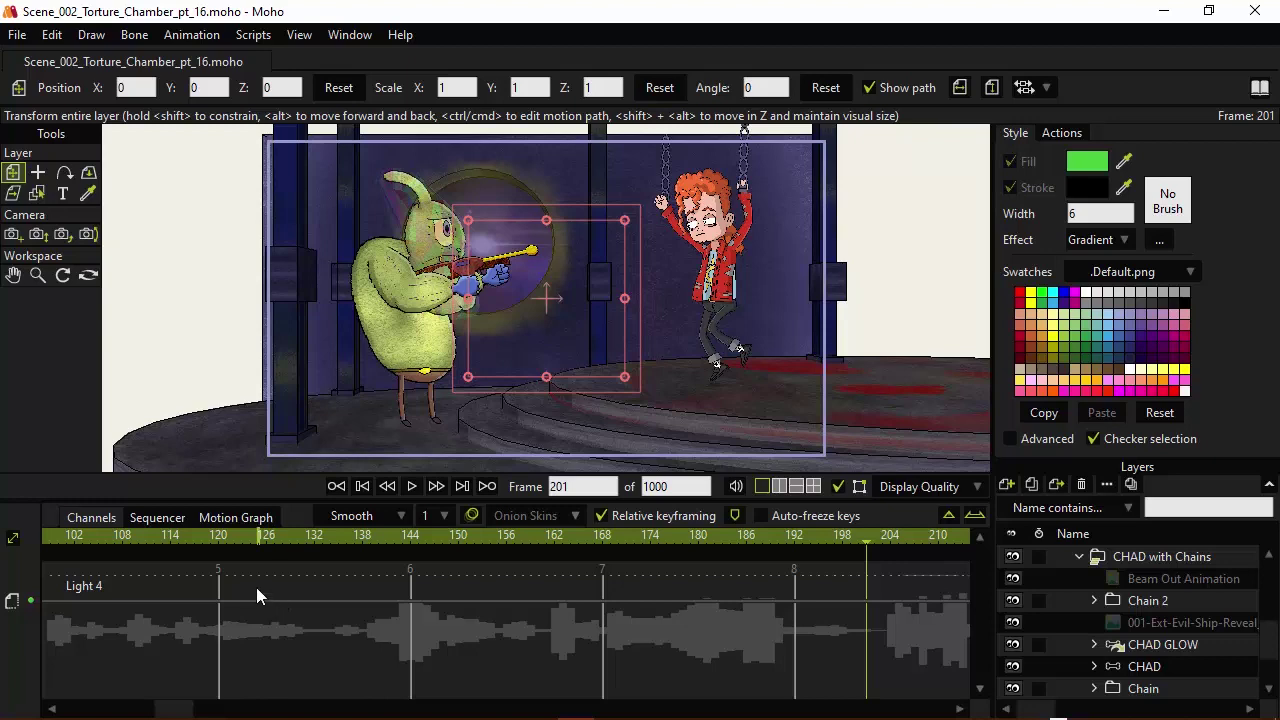
{"action": "left_click", "coordinate": [148, 538]}
{"action": "key", "text": "space"}
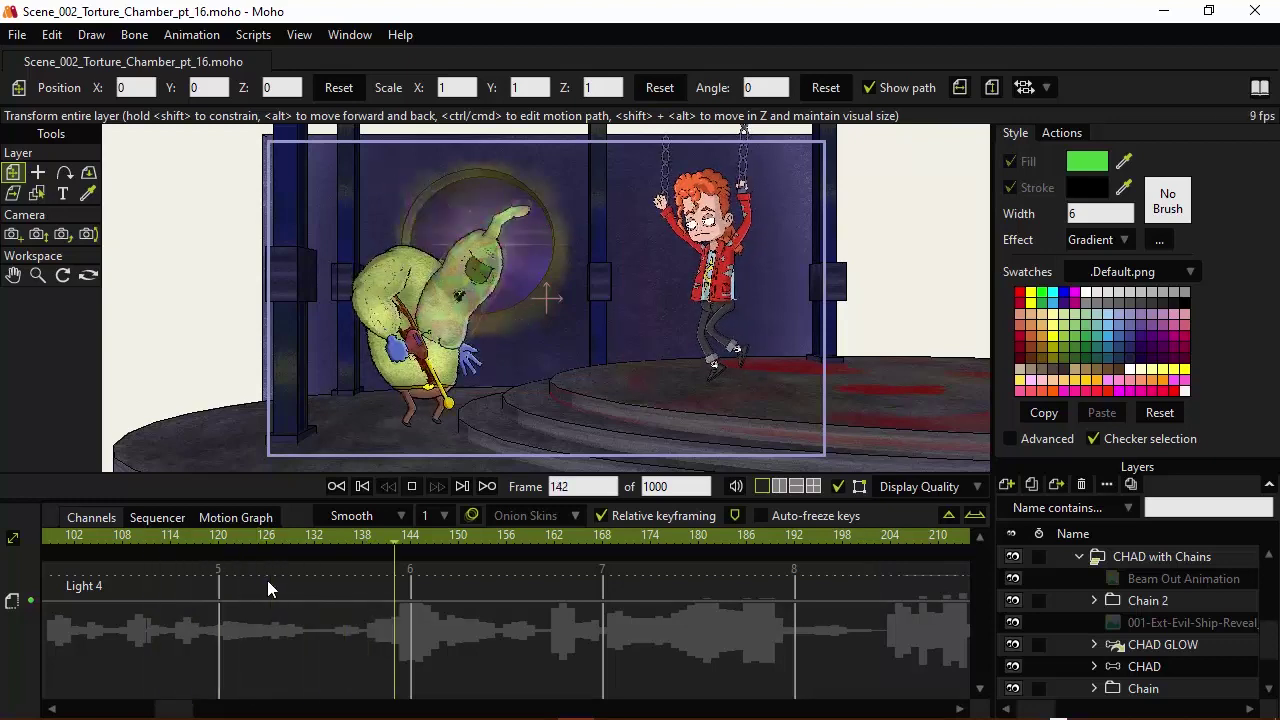
{"action": "key", "text": "space"}
Step: Keyframe the wide camera position at frame 138, and at frame 139 track the camera to X -0.5683, Y 0.1277, Z 1.7321 on the guard
{"action": "left_click", "coordinate": [366, 537]}
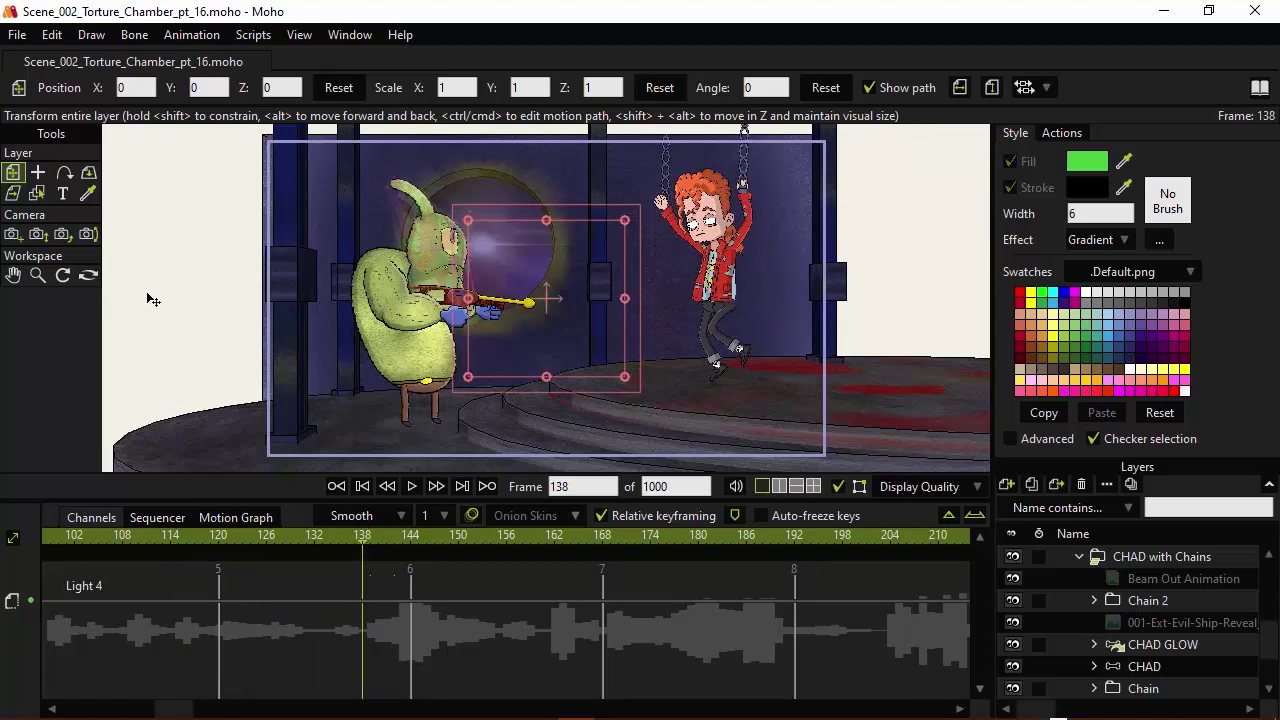
{"action": "left_click", "coordinate": [12, 236]}
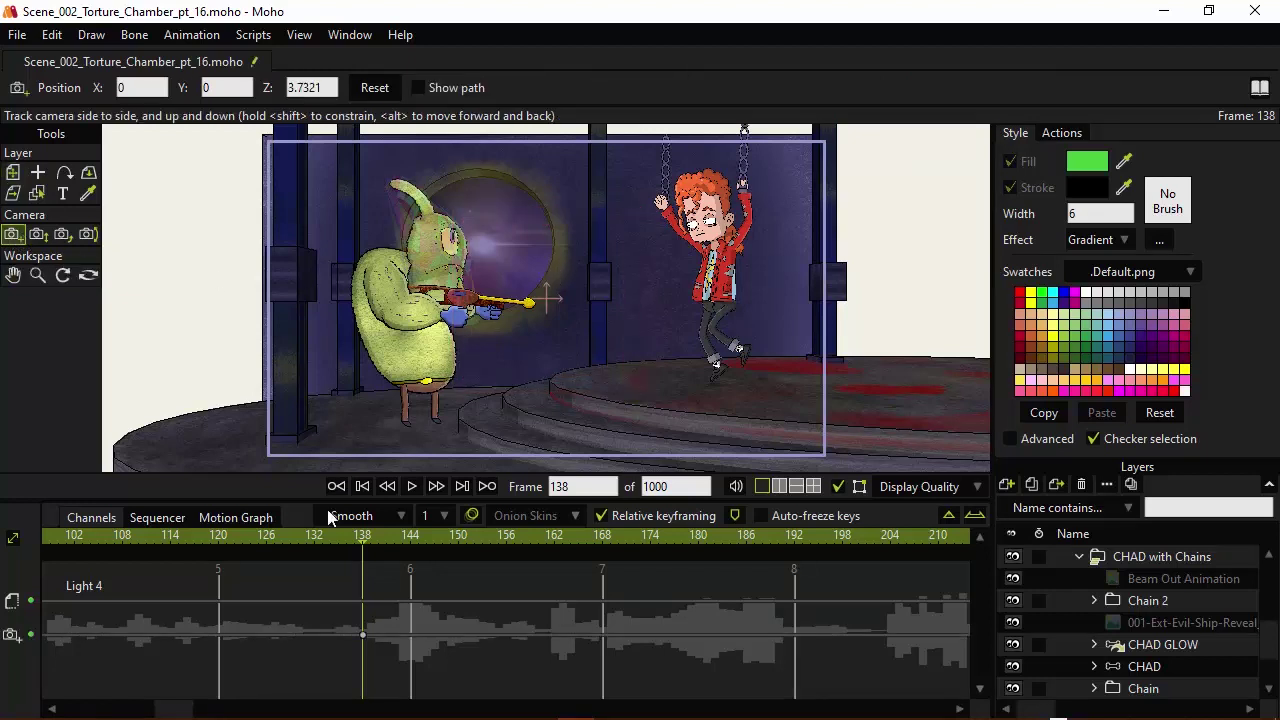
{"action": "left_click", "coordinate": [371, 540]}
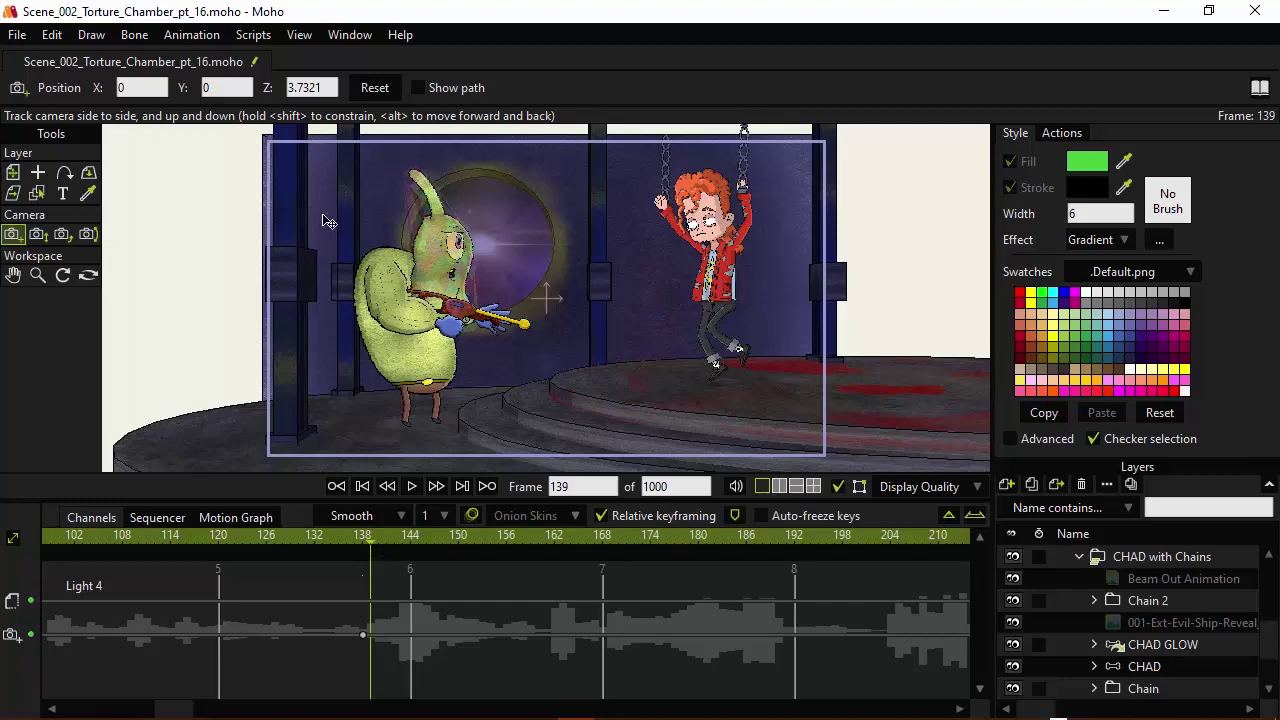
{"action": "left_click", "coordinate": [334, 88]}
{"action": "scroll", "coordinate": [334, 88], "scroll_direction": "down", "scroll_amount": 1}
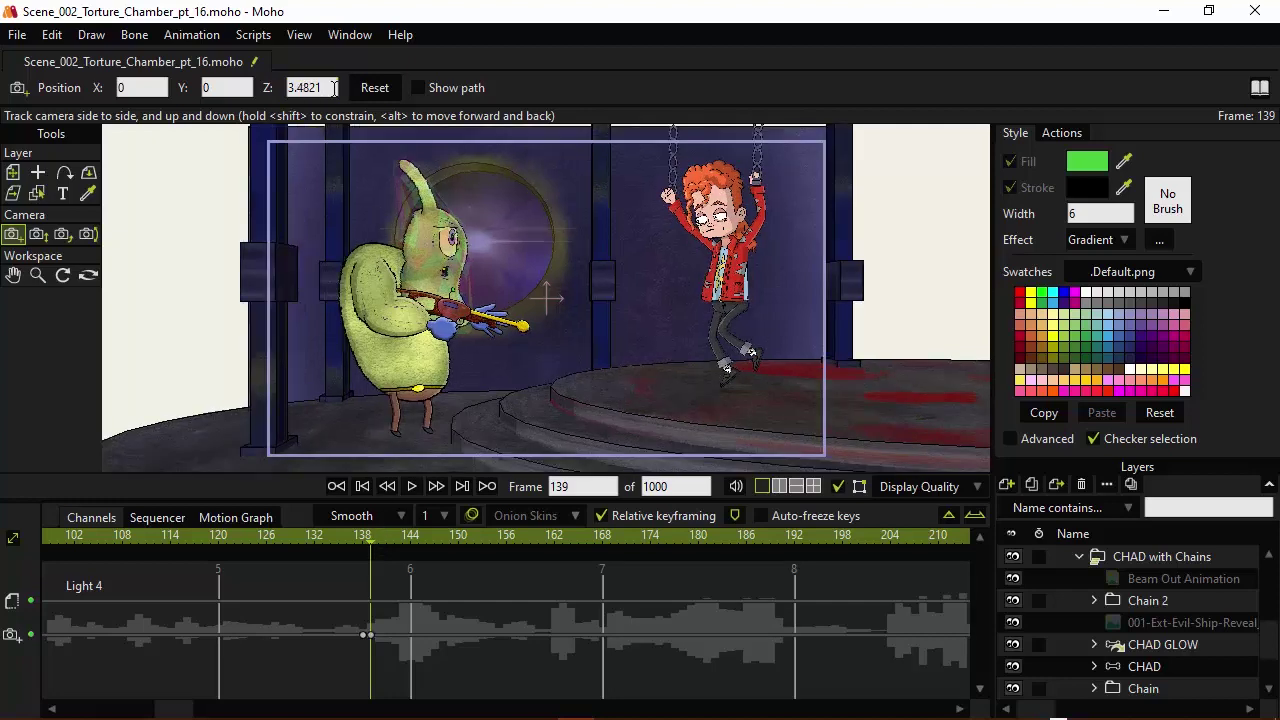
{"action": "scroll", "coordinate": [334, 88], "scroll_direction": "down", "scroll_amount": 4}
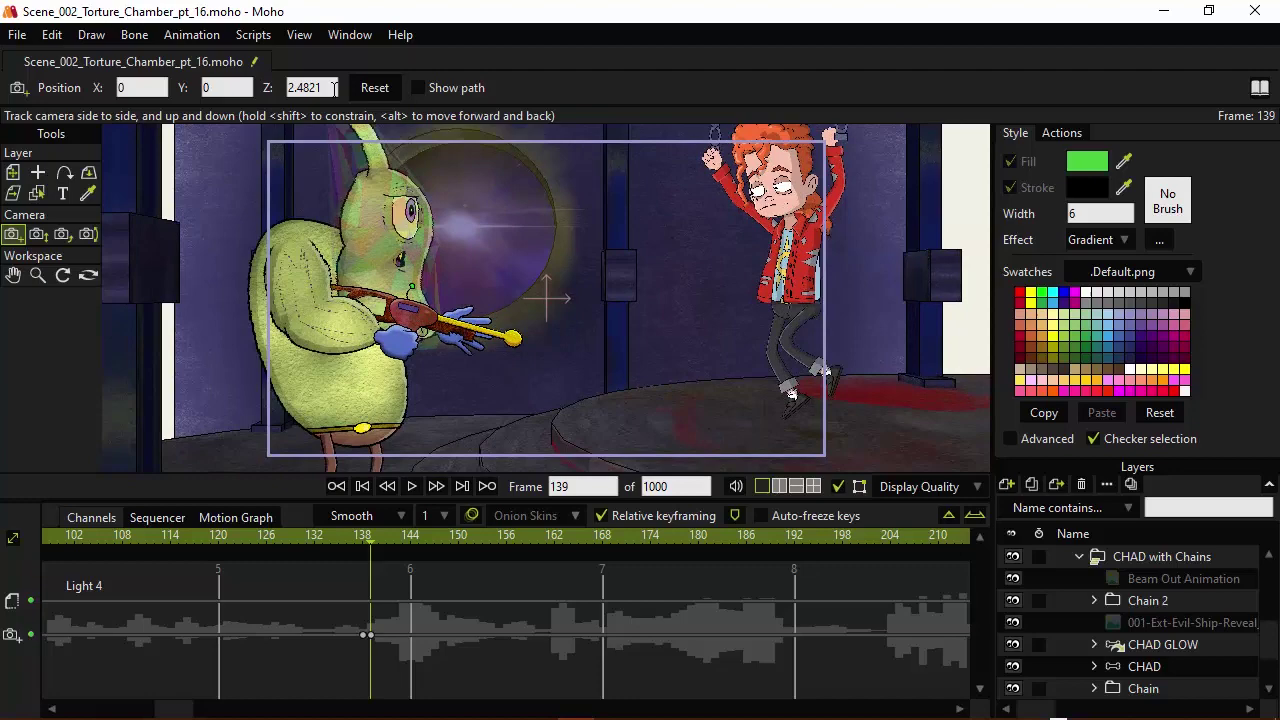
{"action": "scroll", "coordinate": [334, 88], "scroll_direction": "down", "scroll_amount": 3}
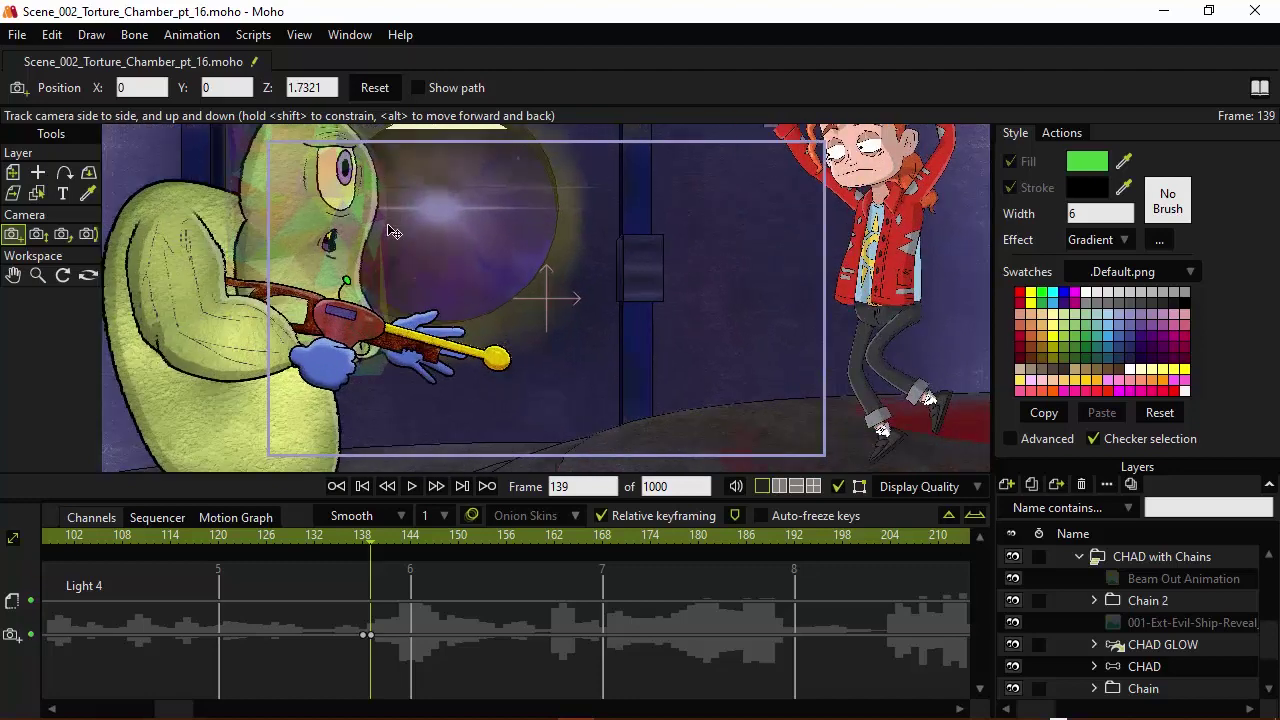
{"action": "left_click_drag", "start_coordinate": [392, 232], "coordinate": [485, 271]}
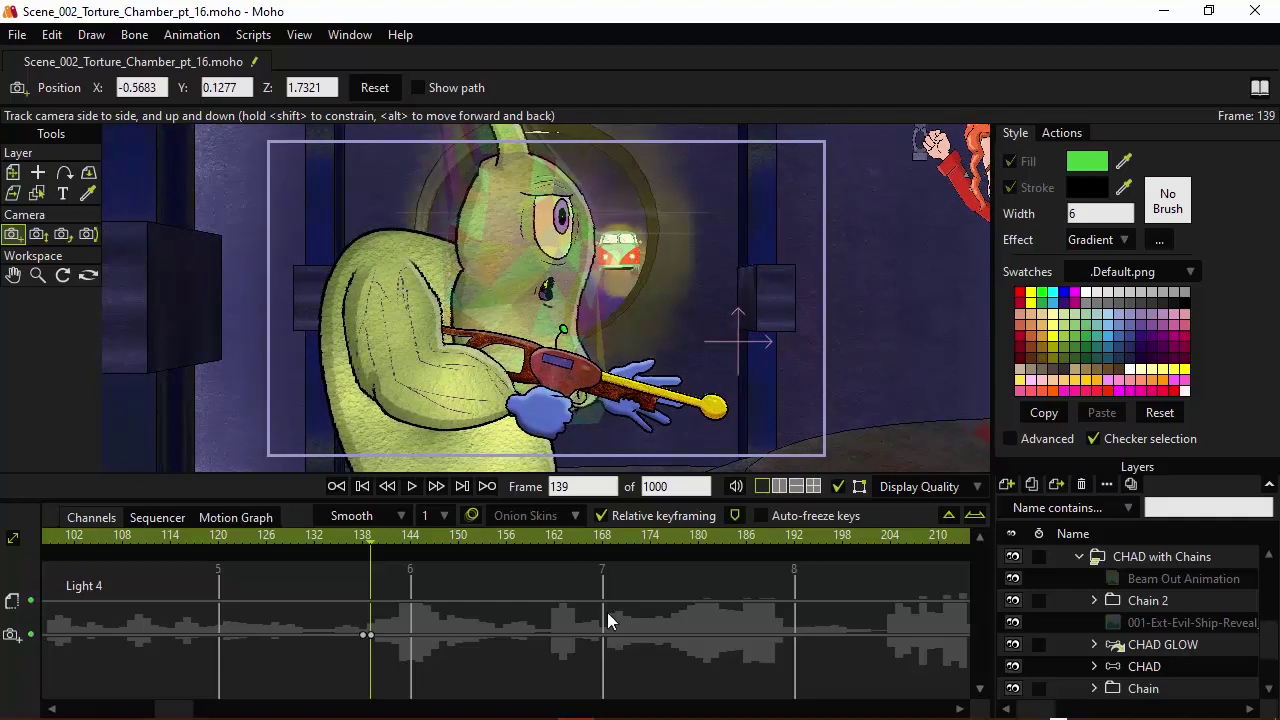
Step: Play back the camera cut to the guard's close-up from just before frame 138 to check its timing
{"action": "key", "text": "space"}
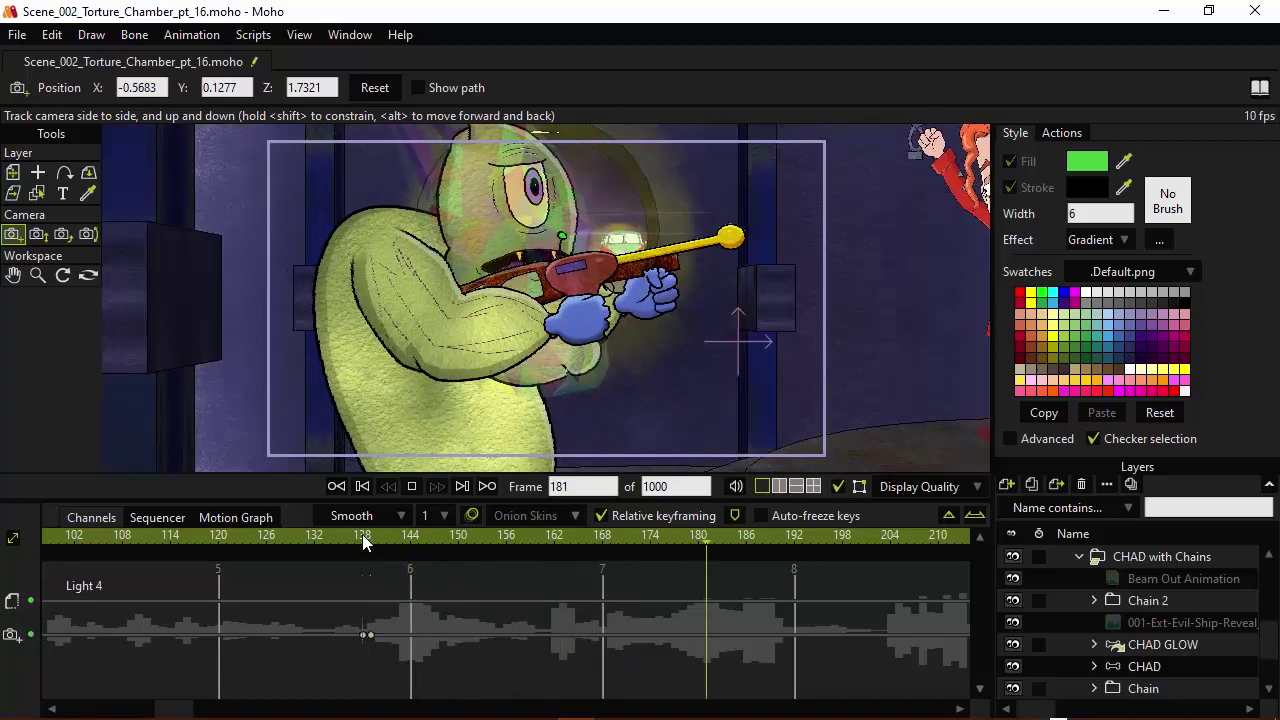
{"action": "key", "text": "space"}
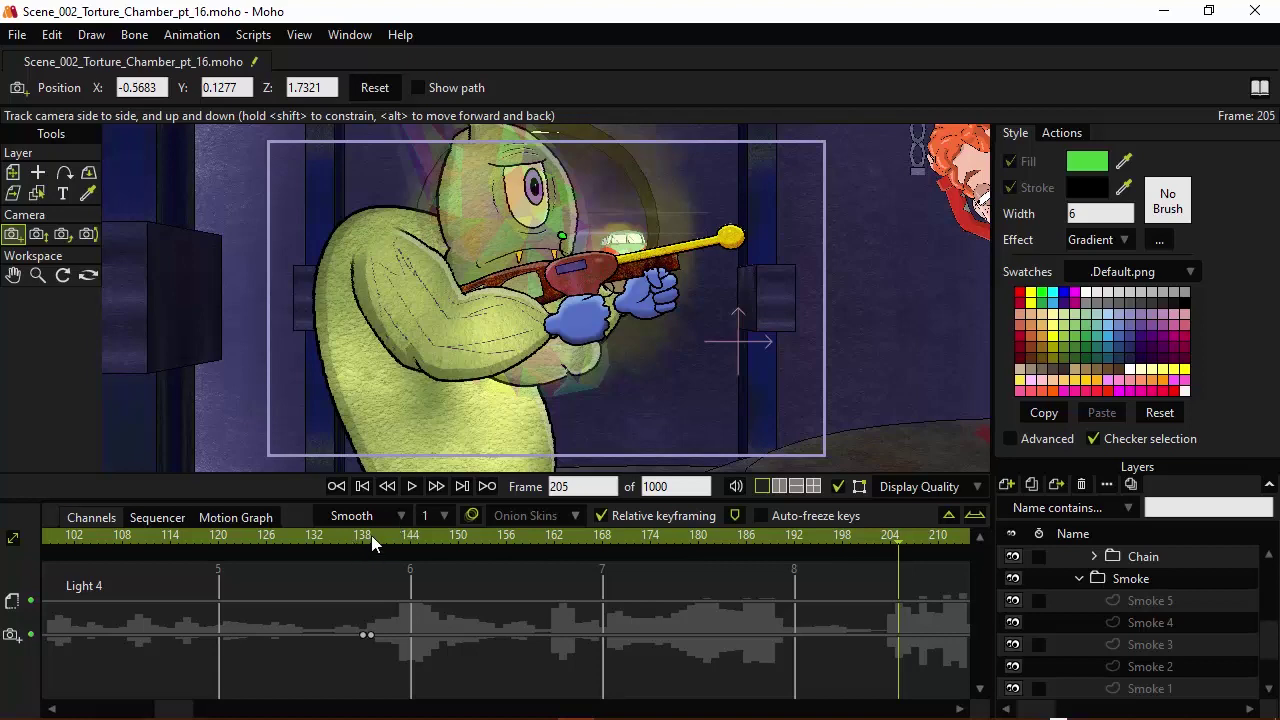
{"action": "left_click", "coordinate": [351, 536]}
{"action": "key", "text": "space"}
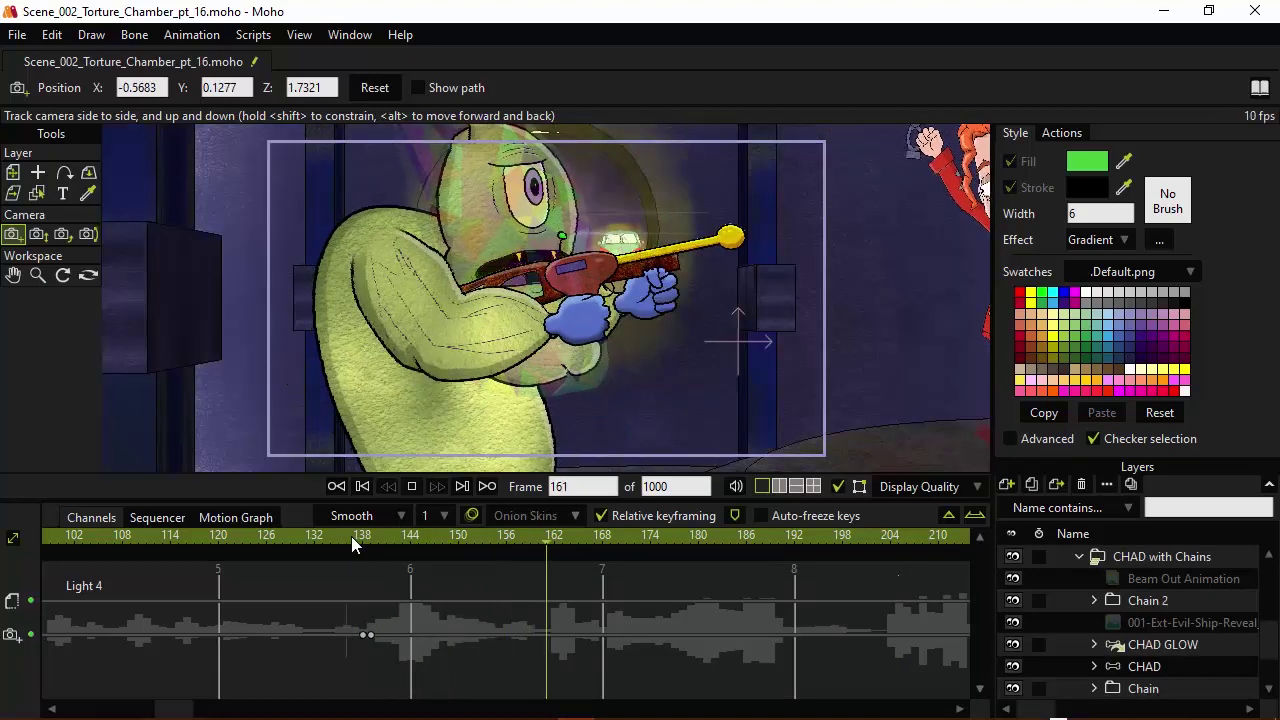
{"action": "key", "text": "space"}
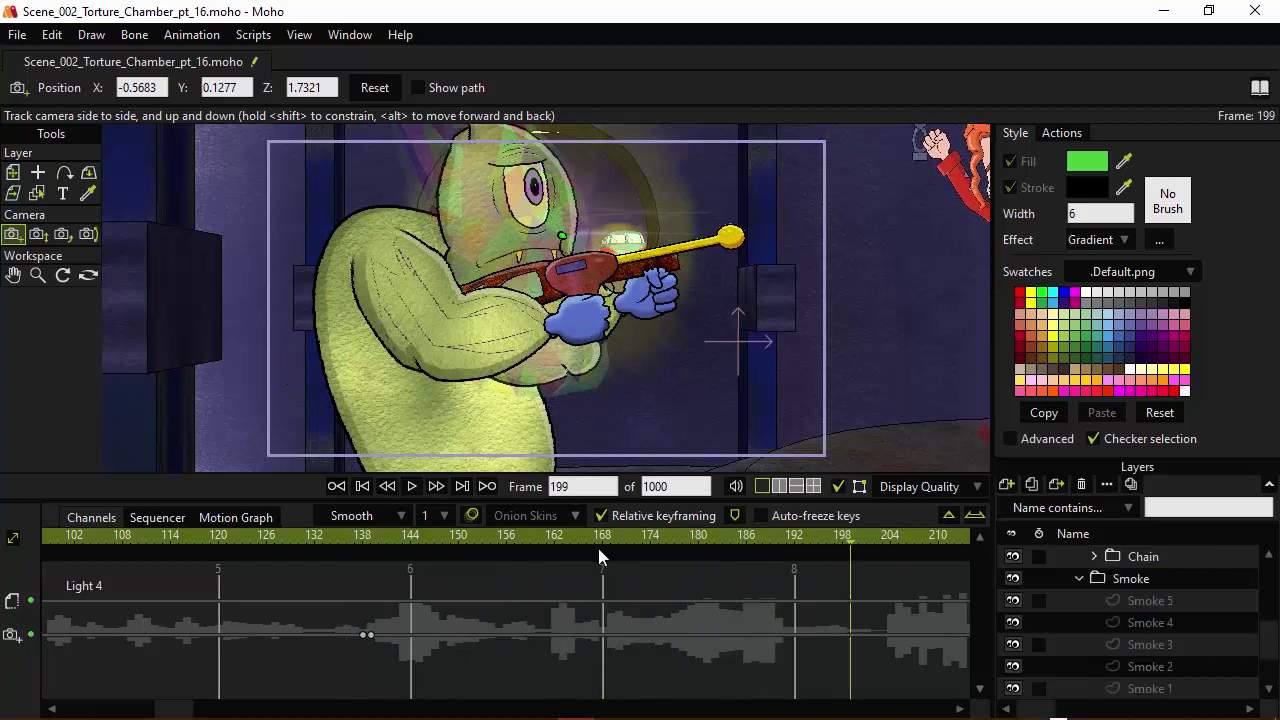
Step: Keyframe the guard's close-up at frame 198, and at frame 206 track the camera to X 1.0026, Y 0.3512, Z 1.7321 on the chained prisoner
{"action": "left_click", "coordinate": [840, 545]}
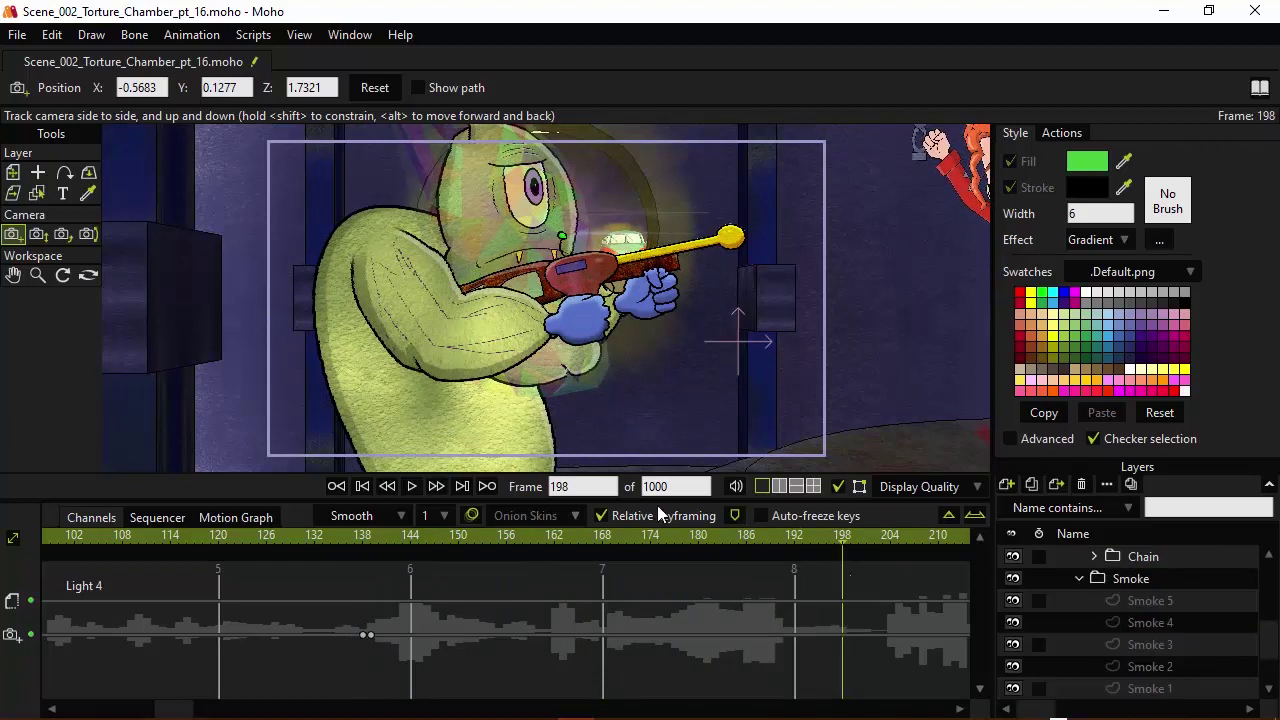
{"action": "left_click", "coordinate": [533, 327]}
{"action": "left_click_drag", "start_coordinate": [849, 535], "coordinate": [906, 538]}
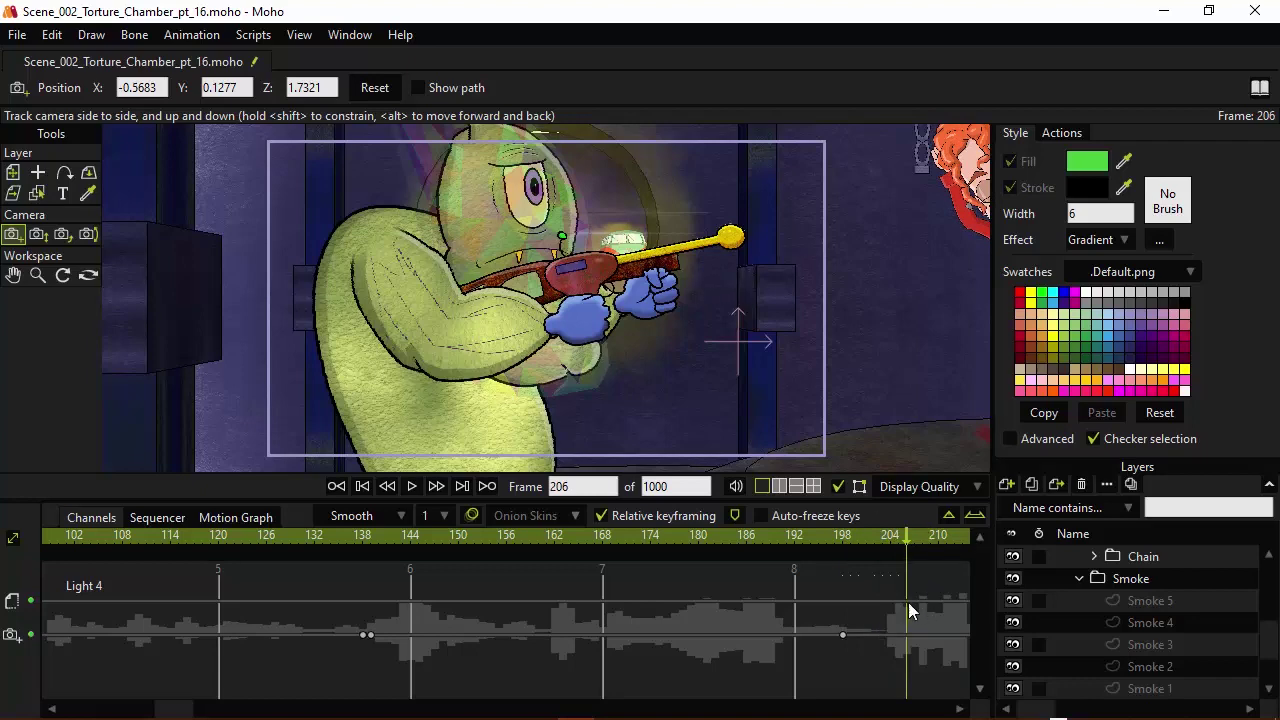
{"action": "left_click_drag", "start_coordinate": [886, 257], "coordinate": [645, 290]}
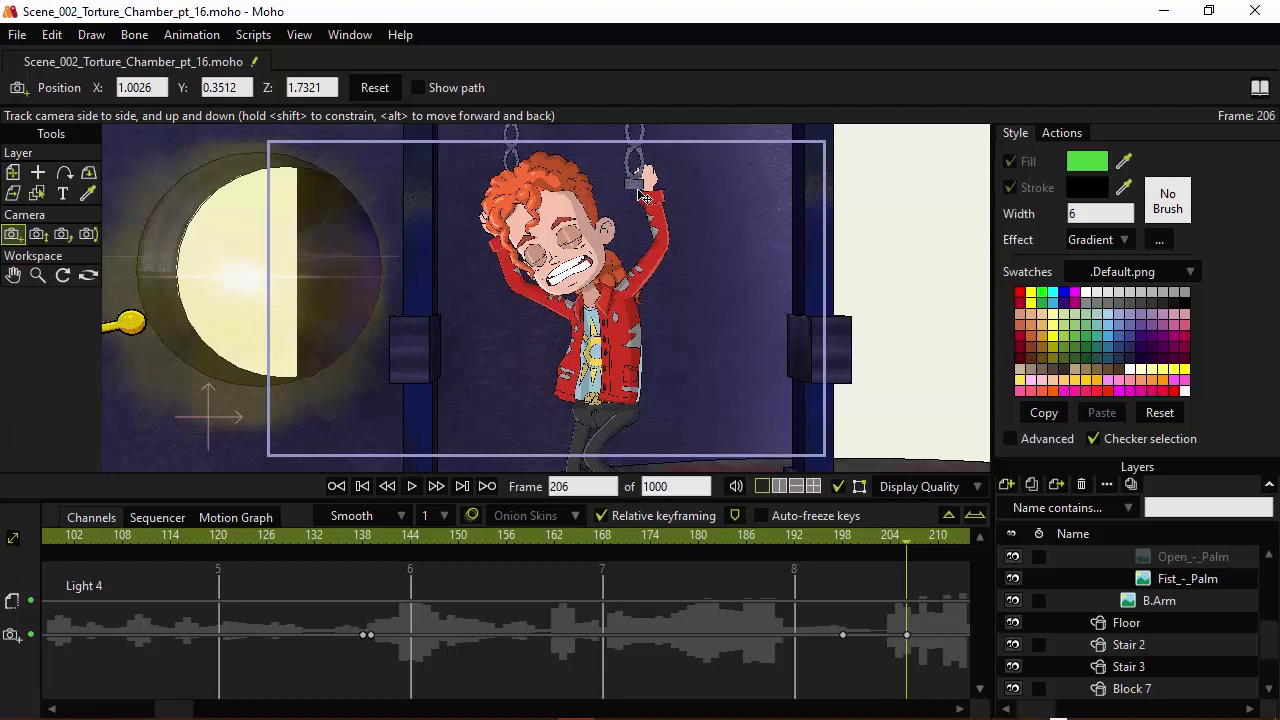
Step: Play from frame 198 through the pan and the prisoner's dialogue to check the camera move
{"action": "left_click", "coordinate": [843, 541]}
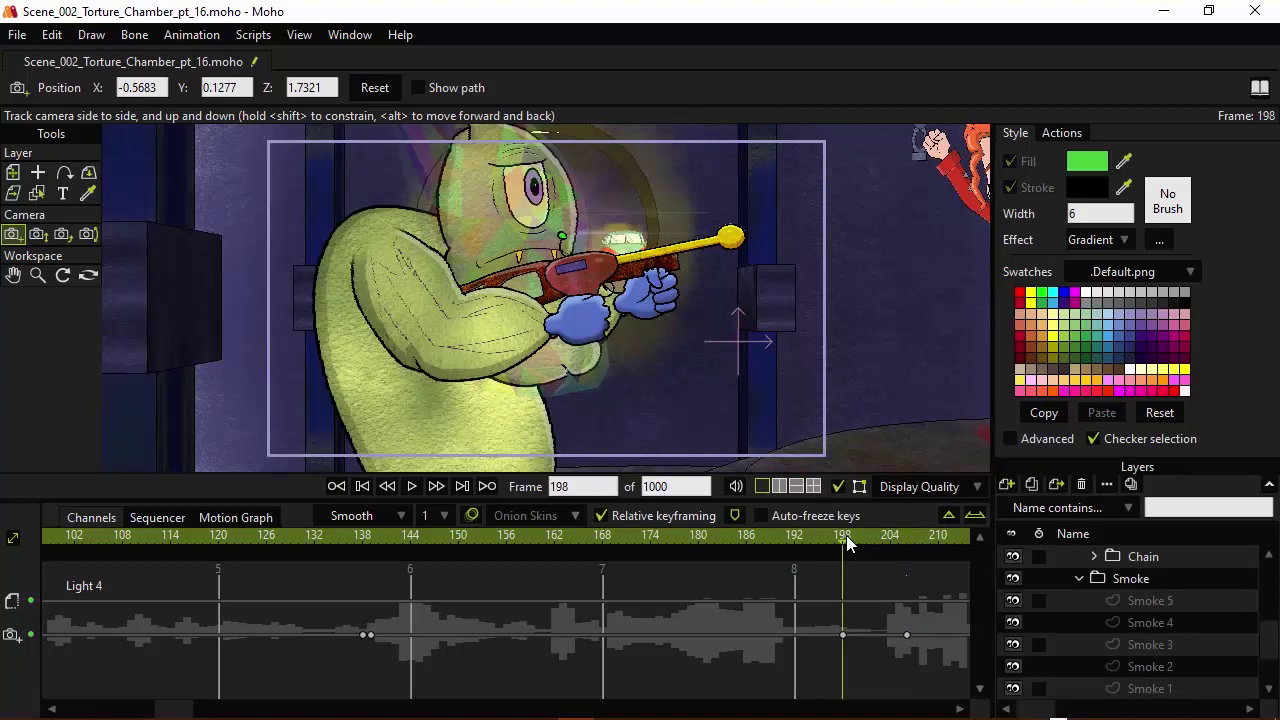
{"action": "key", "text": "space"}
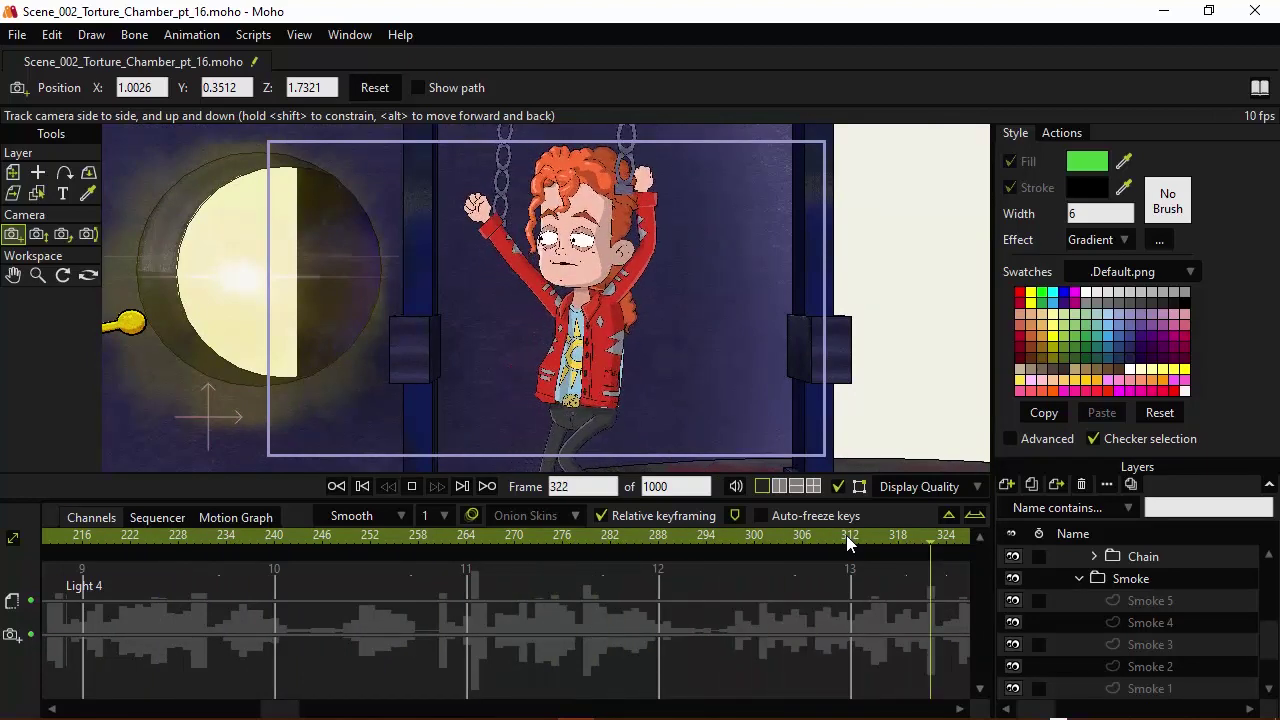
{"action": "key", "text": "space"}
Step: Keyframe the prisoner's close-up camera at frame 336, and at frame 337 pull the camera back to Z 2.7321
{"action": "left_click", "coordinate": [244, 538]}
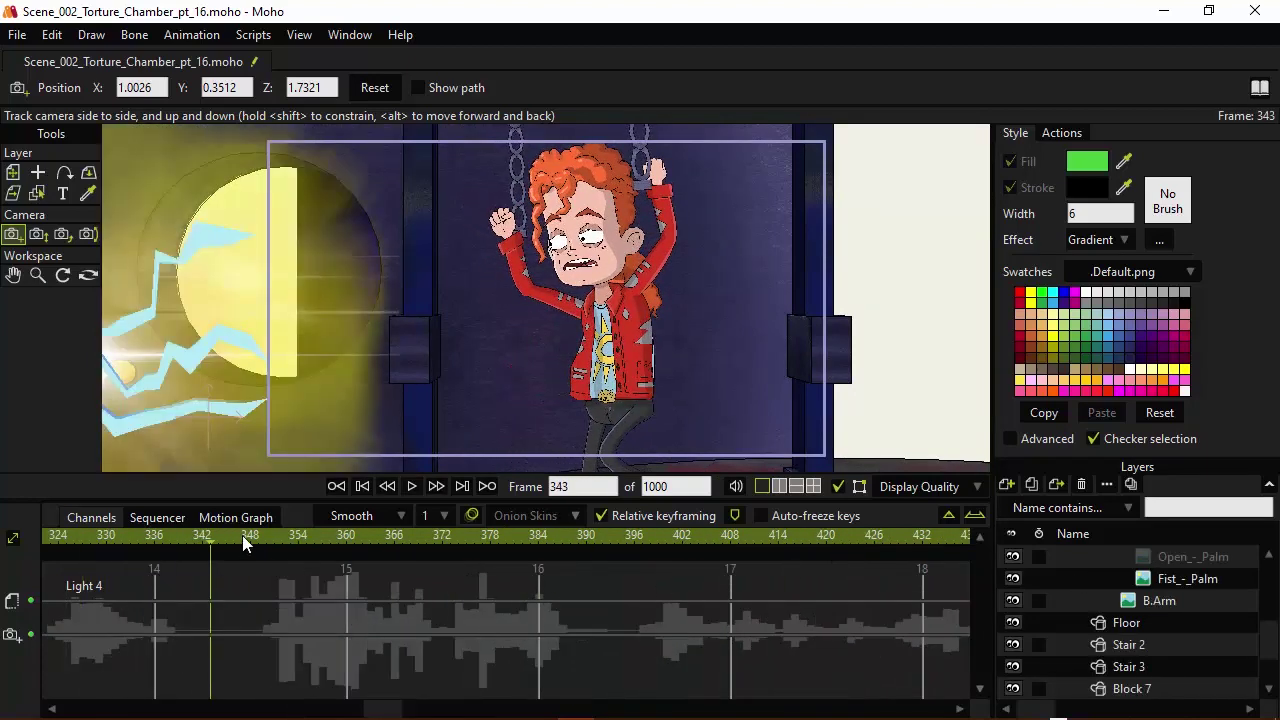
{"action": "left_click_drag", "start_coordinate": [185, 542], "coordinate": [155, 541]}
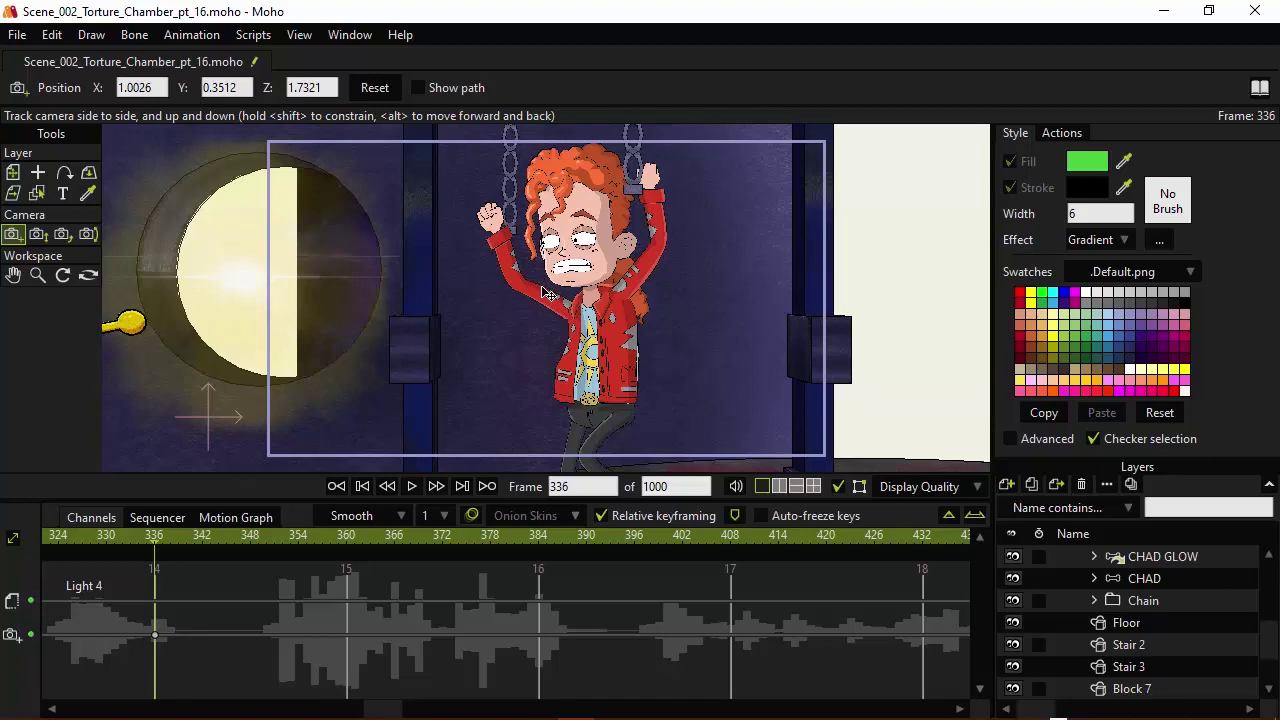
{"action": "key", "text": "ctrl+Right"}
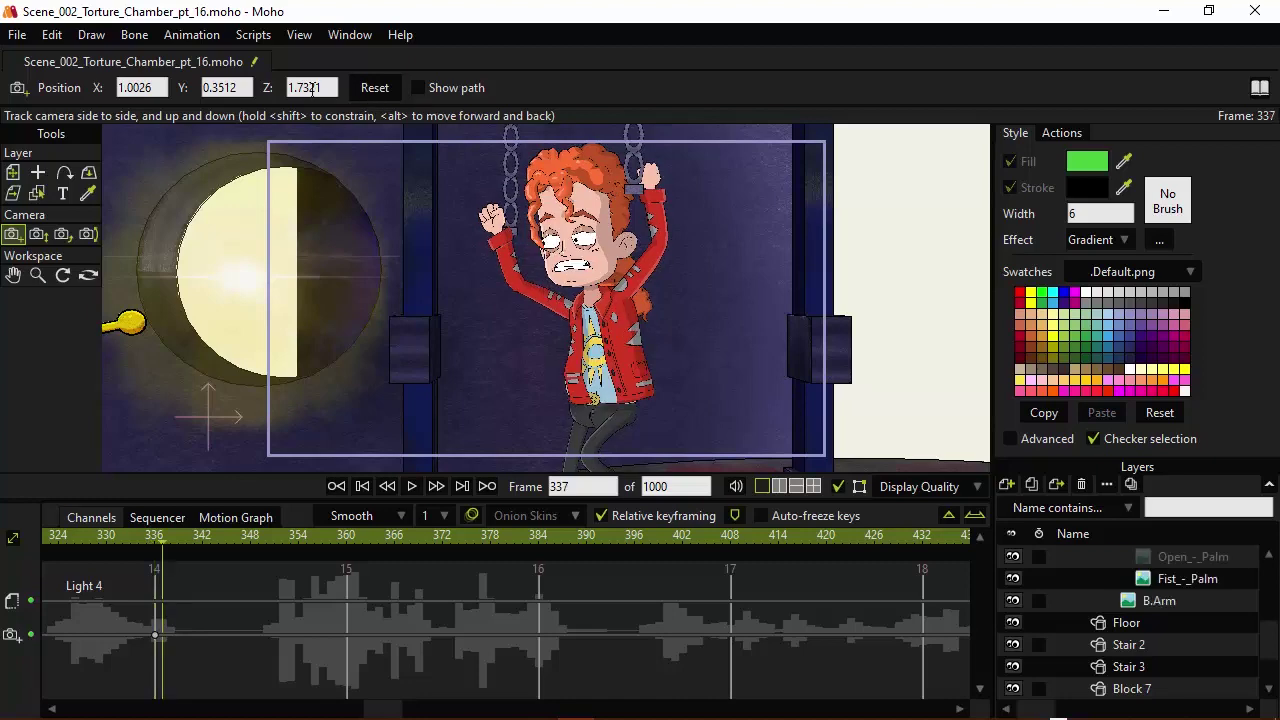
{"action": "left_click", "coordinate": [312, 88]}
{"action": "scroll", "coordinate": [315, 88], "scroll_direction": "up", "scroll_amount": 3}
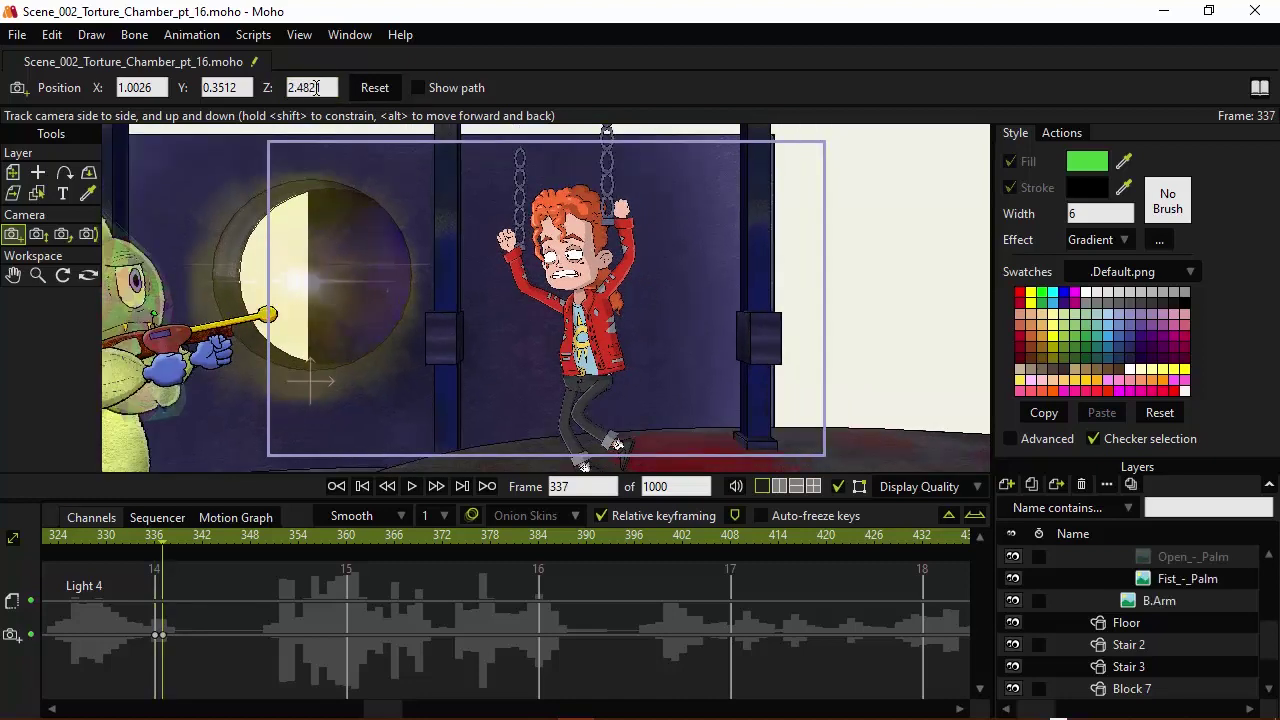
{"action": "scroll", "coordinate": [313, 88], "scroll_direction": "up", "scroll_amount": 1}
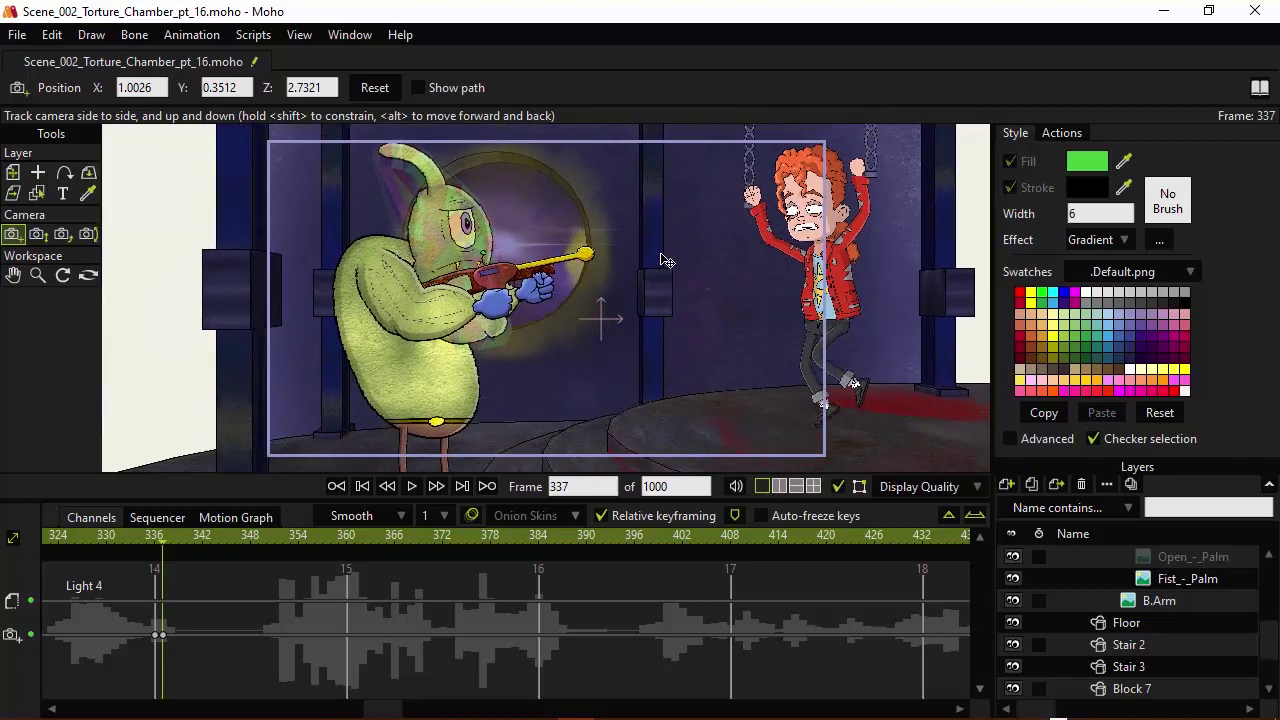
Step: Reframe the frame 337 camera on both the guard and the prisoner at X 0.0895, Y 0.1213, Z 2.7321
{"action": "left_click_drag", "start_coordinate": [661, 255], "coordinate": [625, 231]}
{"action": "left_click", "coordinate": [318, 87]}
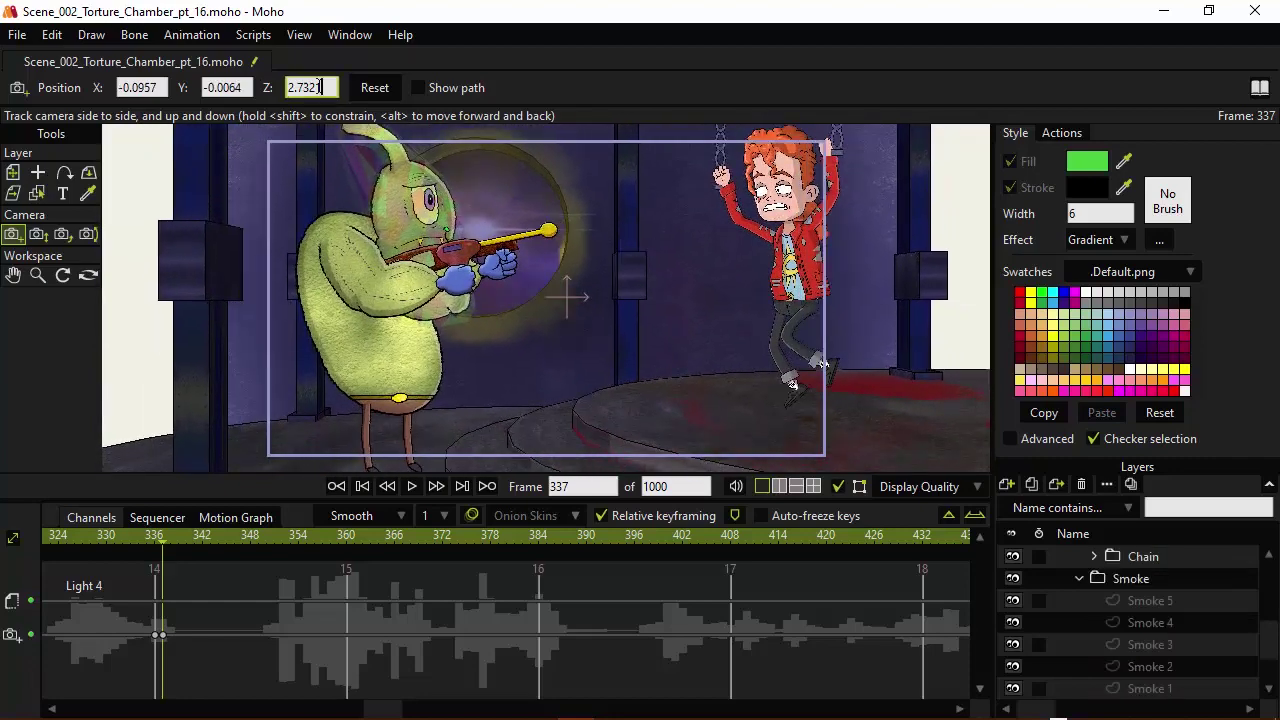
{"action": "scroll", "coordinate": [318, 87], "scroll_direction": "up", "scroll_amount": 1}
{"action": "left_click_drag", "start_coordinate": [500, 275], "coordinate": [482, 308]}
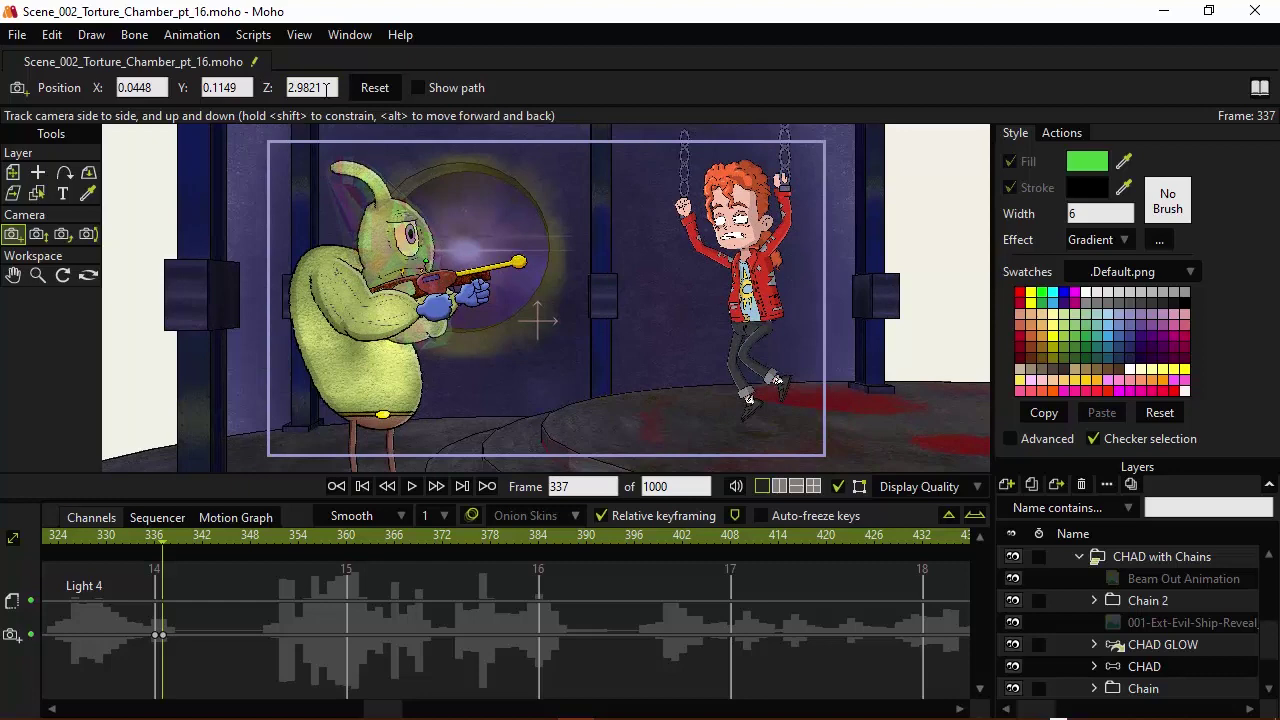
{"action": "scroll", "coordinate": [326, 90], "scroll_direction": "down", "scroll_amount": 1}
{"action": "left_click_drag", "start_coordinate": [414, 288], "coordinate": [401, 296]}
{"action": "scroll", "coordinate": [316, 88], "scroll_direction": "up", "scroll_amount": 1}
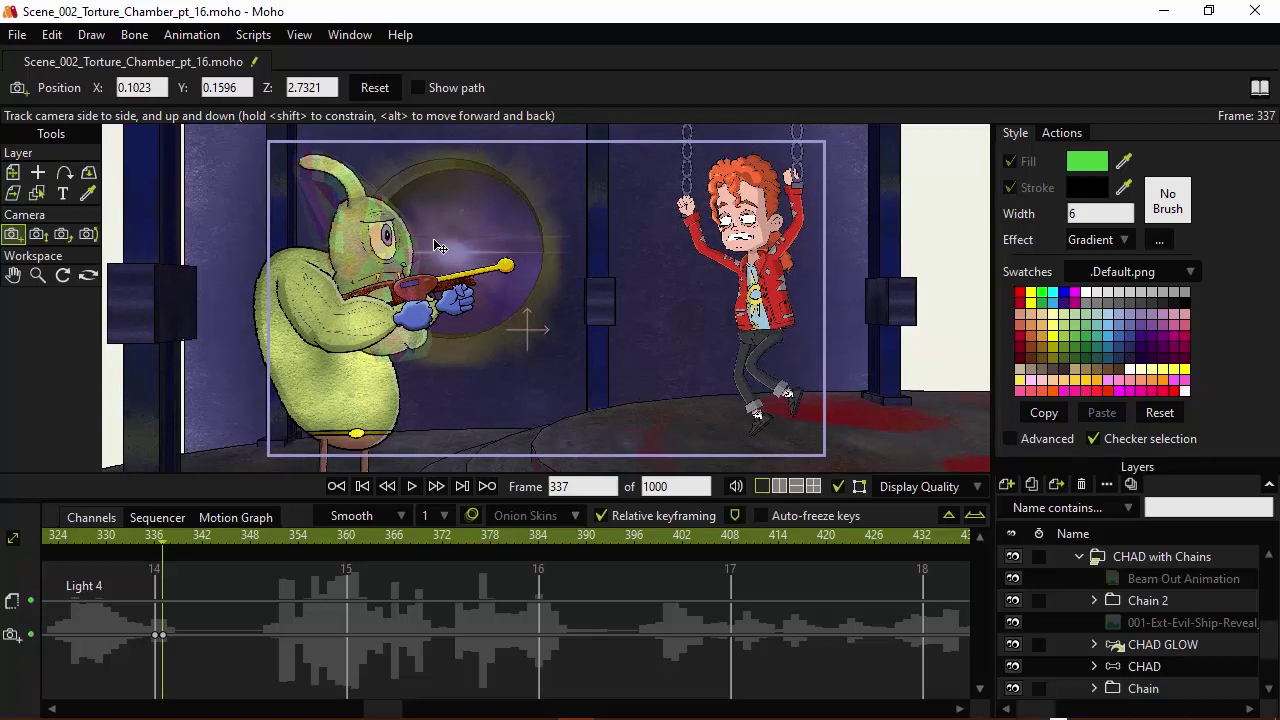
{"action": "left_click_drag", "start_coordinate": [433, 234], "coordinate": [327, 542]}
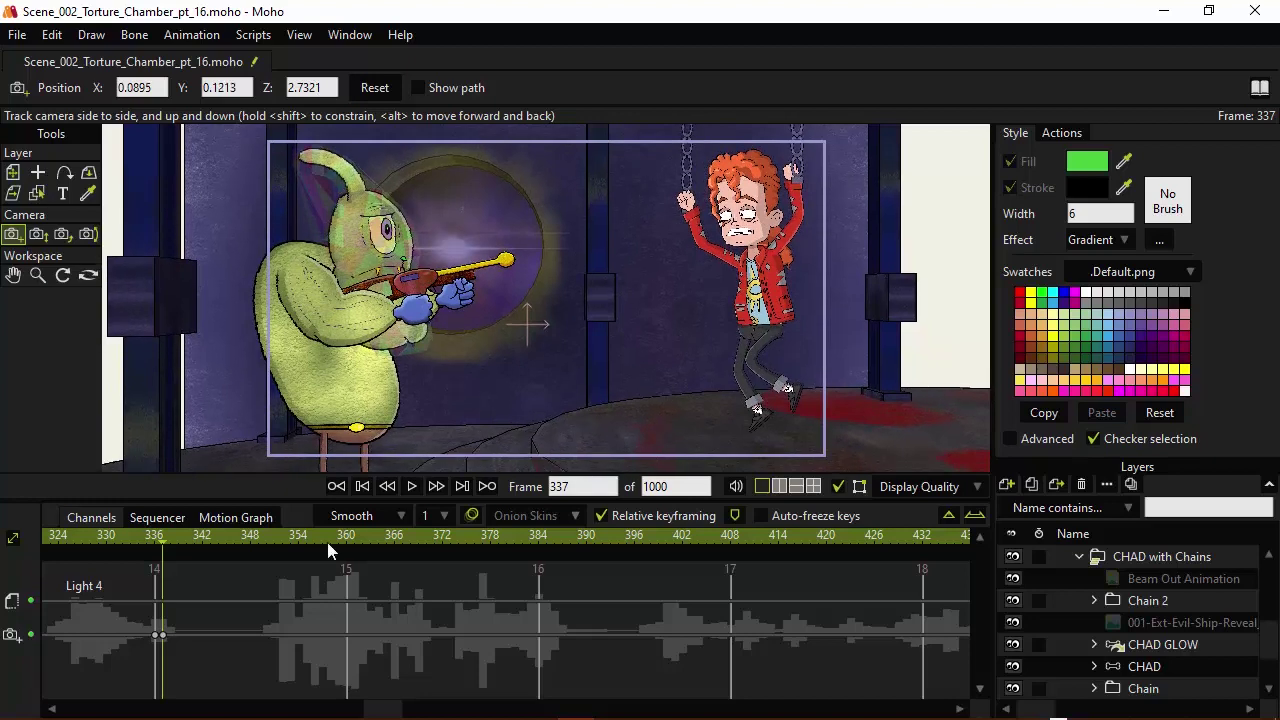
Step: Play the two-character shot from about frame 337 to check how the laser blast fits the camera frame
{"action": "key", "text": "space"}
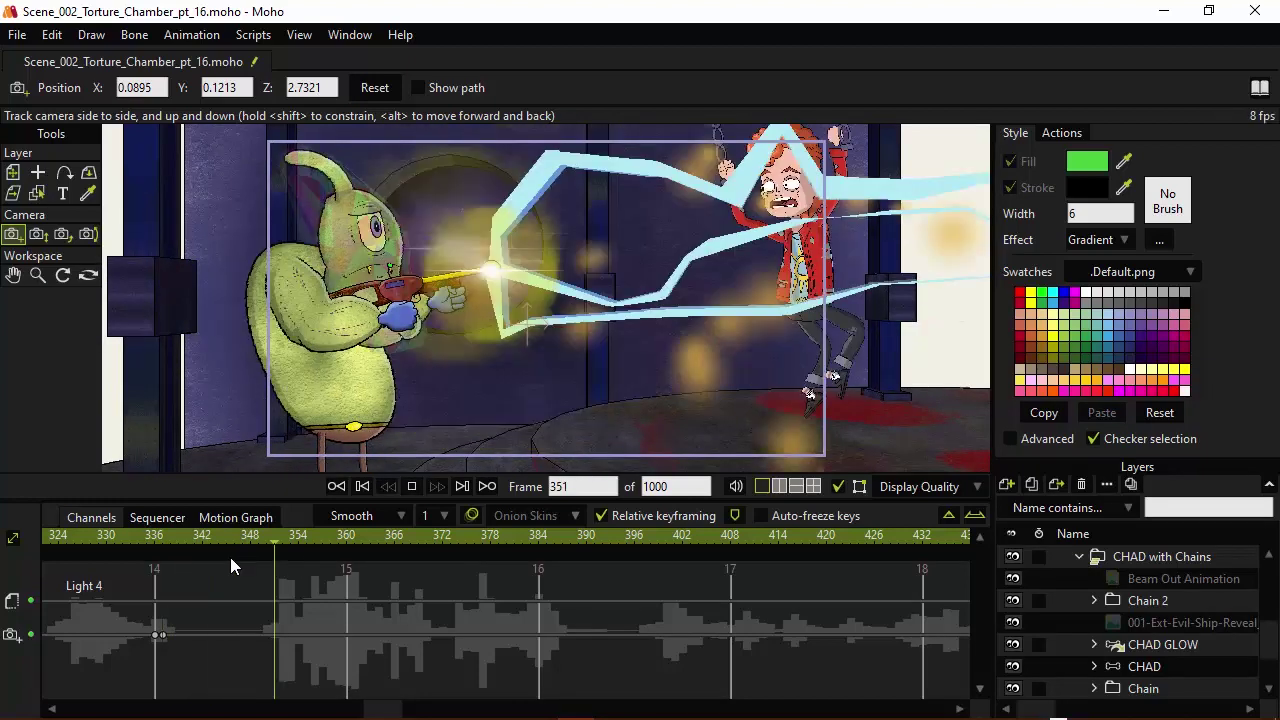
{"action": "key", "text": "space"}
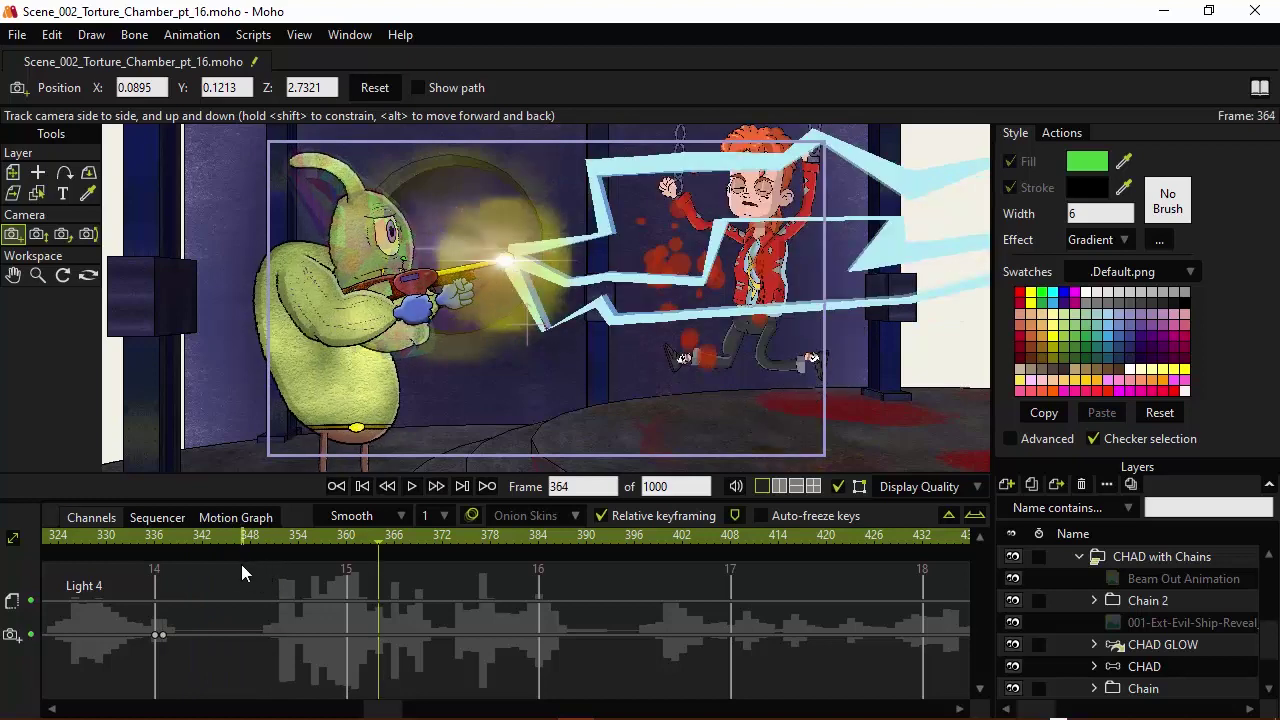
{"action": "left_click", "coordinate": [157, 517]}
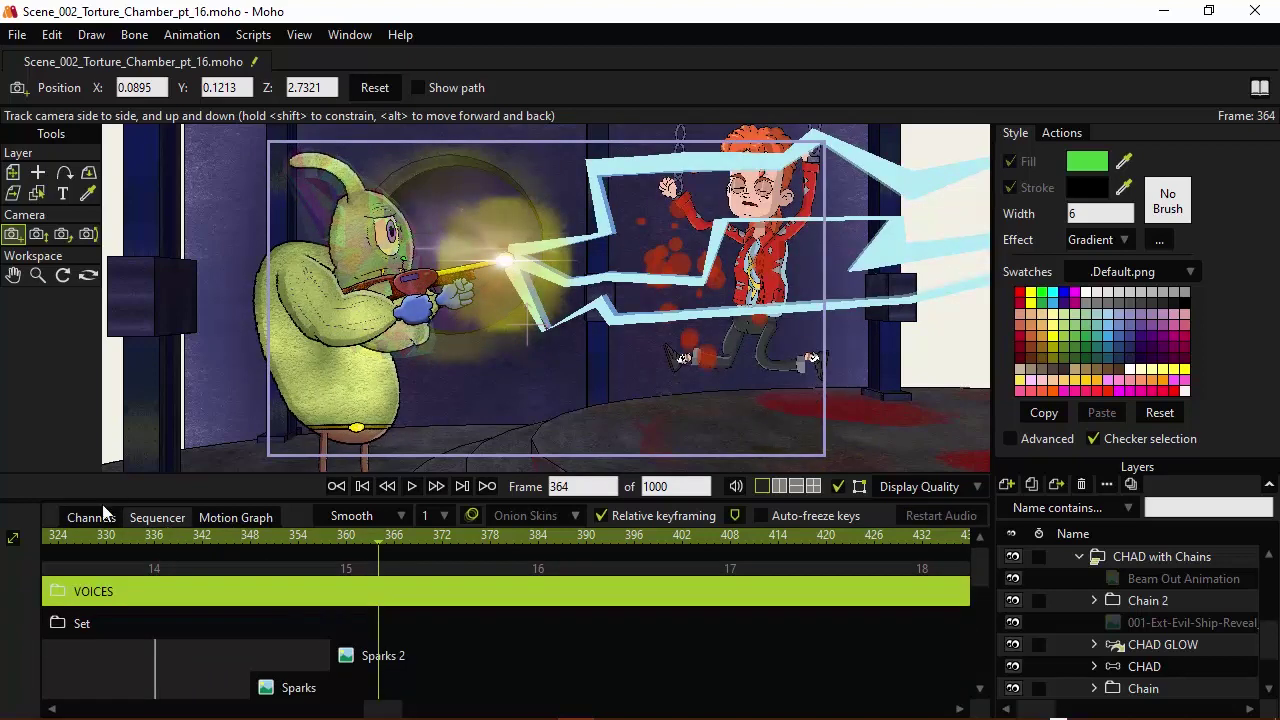
{"action": "left_click", "coordinate": [91, 518]}
Step: At frame 337, widen the two-character shot by moving the camera to X 0.1023, Y 0.0064, Z 3.2321
{"action": "left_click", "coordinate": [167, 538]}
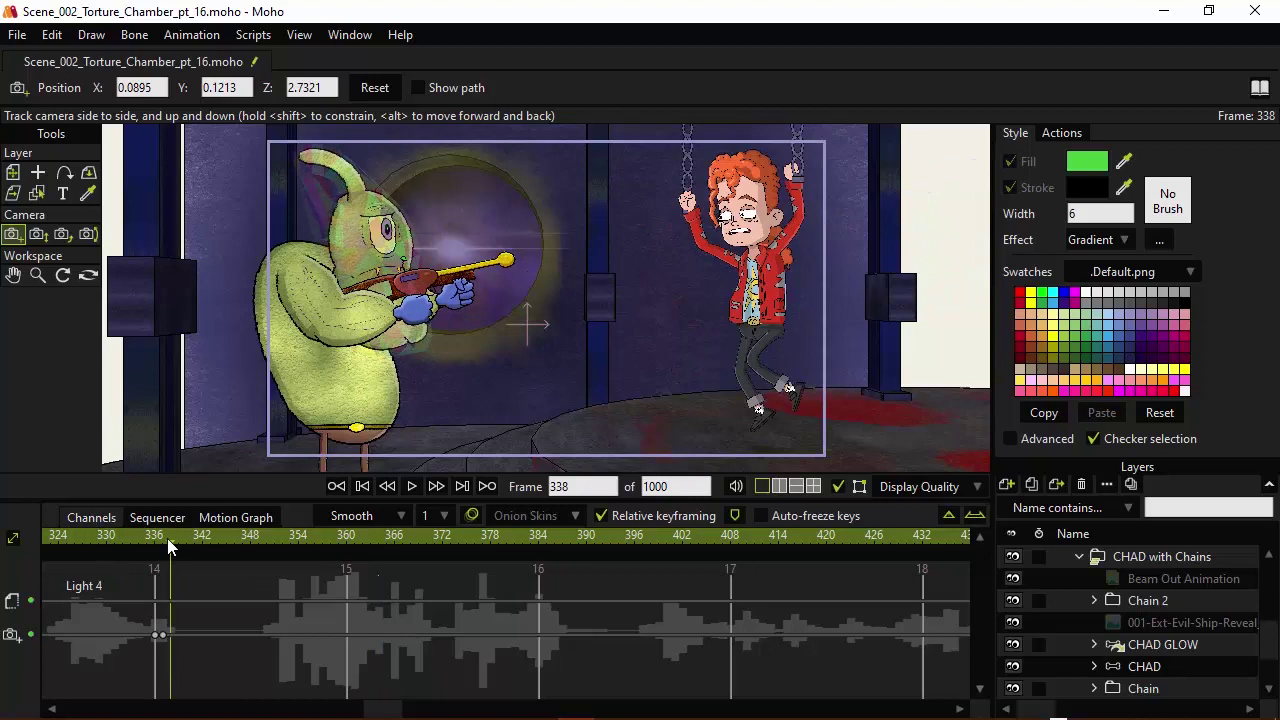
{"action": "left_click", "coordinate": [161, 538]}
{"action": "left_click", "coordinate": [312, 87]}
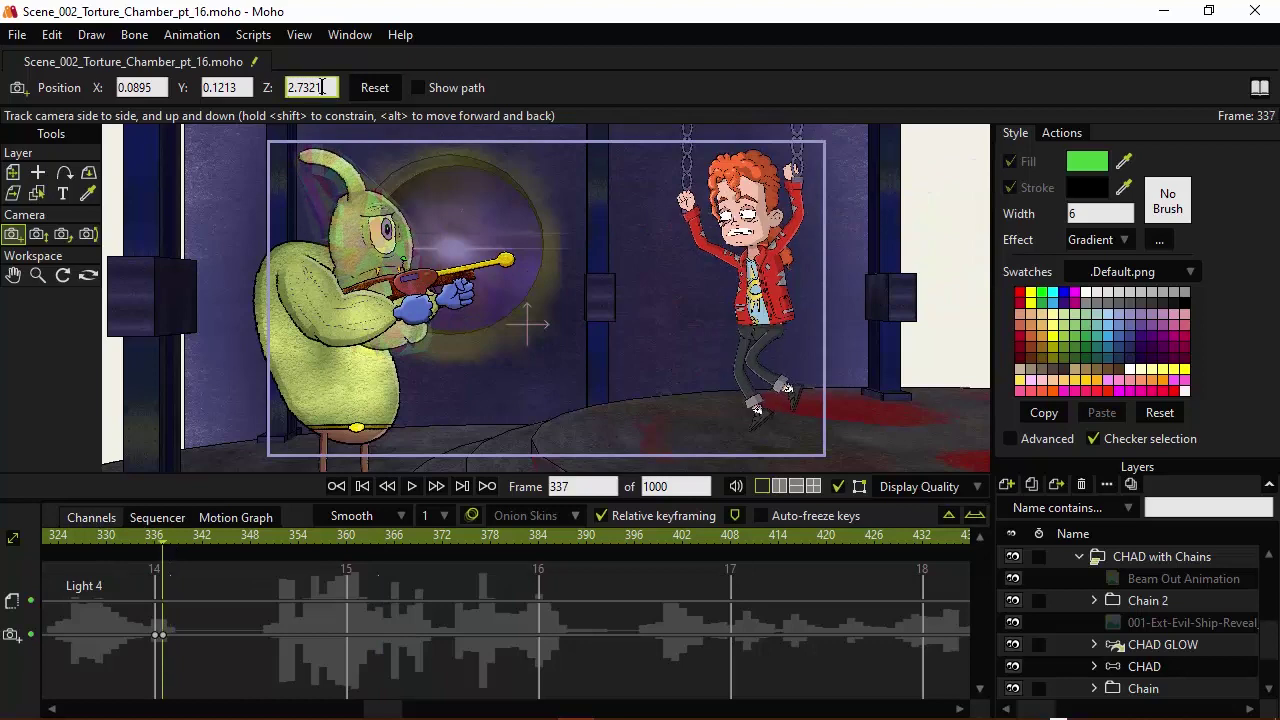
{"action": "scroll", "coordinate": [312, 87], "scroll_direction": "up", "scroll_amount": 1}
{"action": "scroll", "coordinate": [322, 87], "scroll_direction": "up", "scroll_amount": 1}
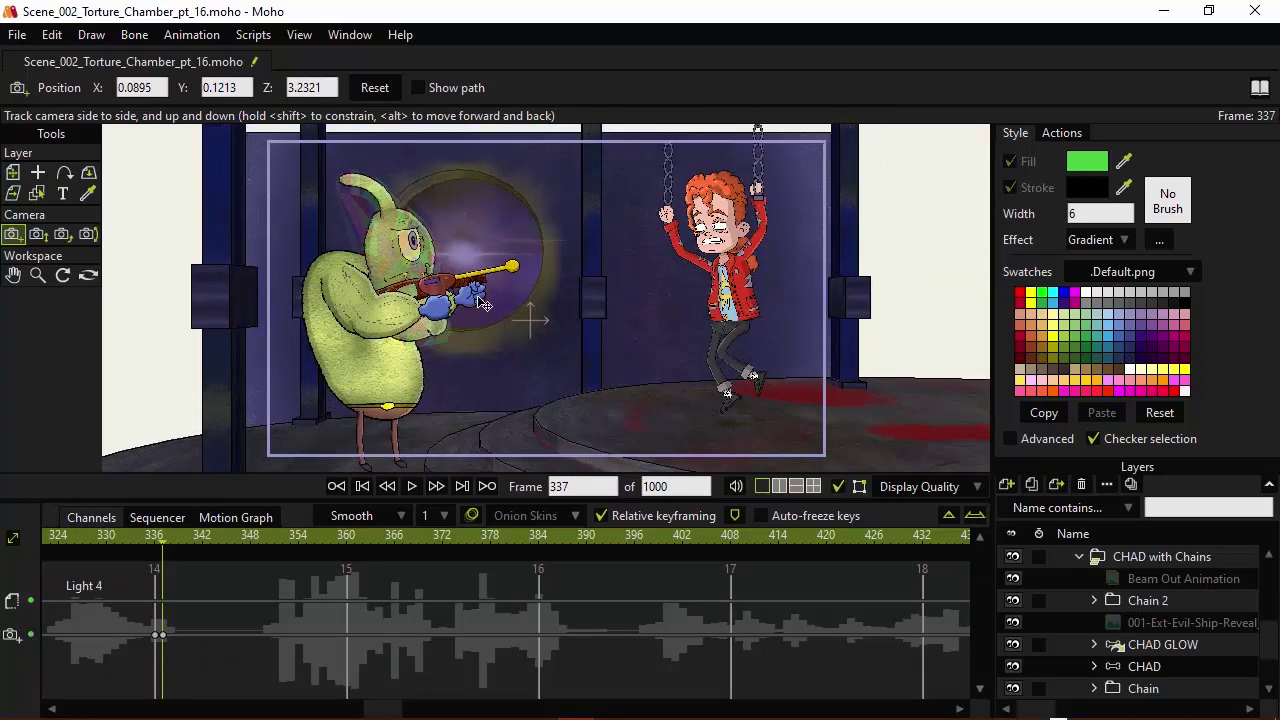
{"action": "left_click_drag", "start_coordinate": [479, 299], "coordinate": [477, 283]}
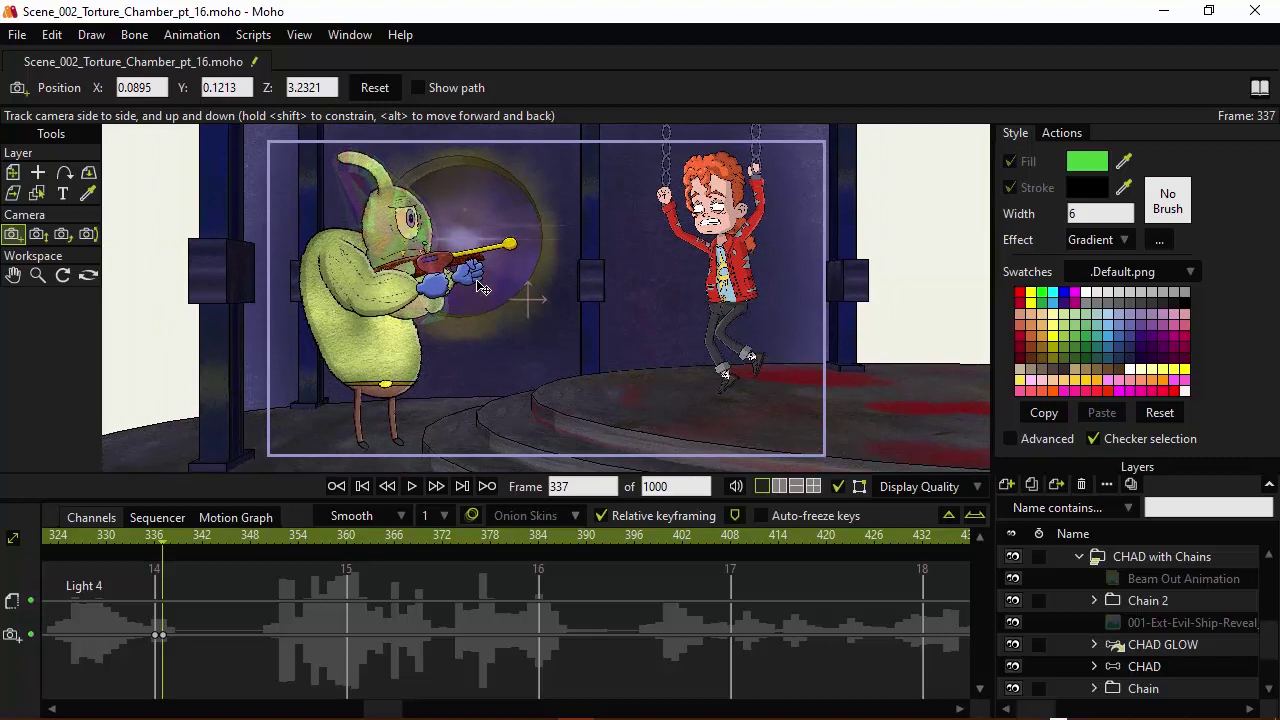
Step: Play the widened shot through the laser blast and scrub on to about frame 400 to find the next cut point
{"action": "key", "text": "space"}
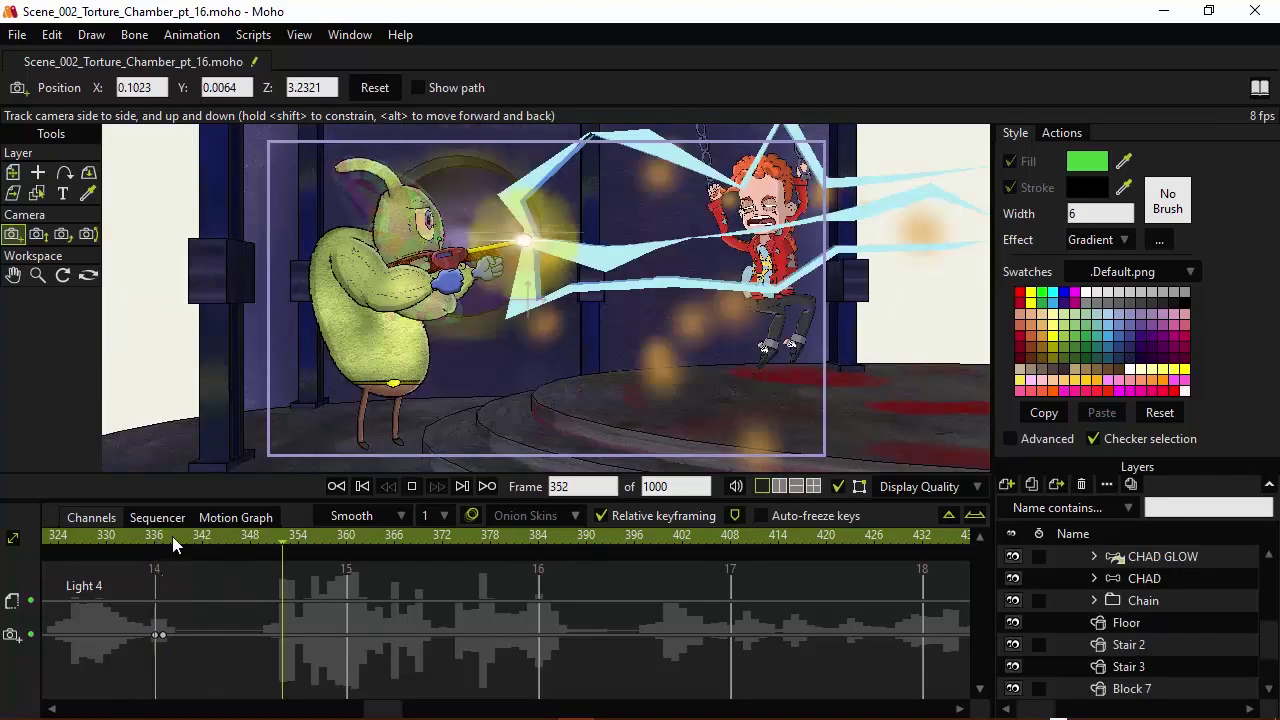
{"action": "key", "text": "space"}
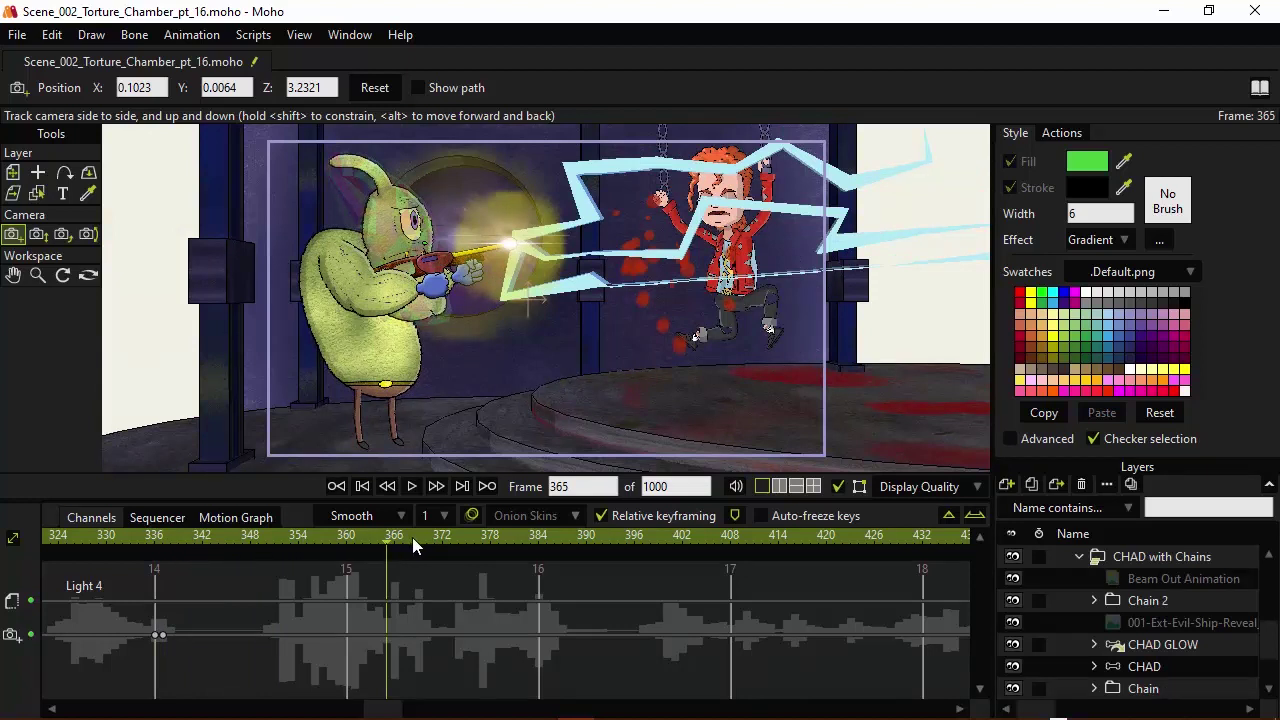
{"action": "left_click_drag", "start_coordinate": [413, 538], "coordinate": [668, 525]}
{"action": "left_click", "coordinate": [545, 541]}
{"action": "left_click", "coordinate": [680, 535]}
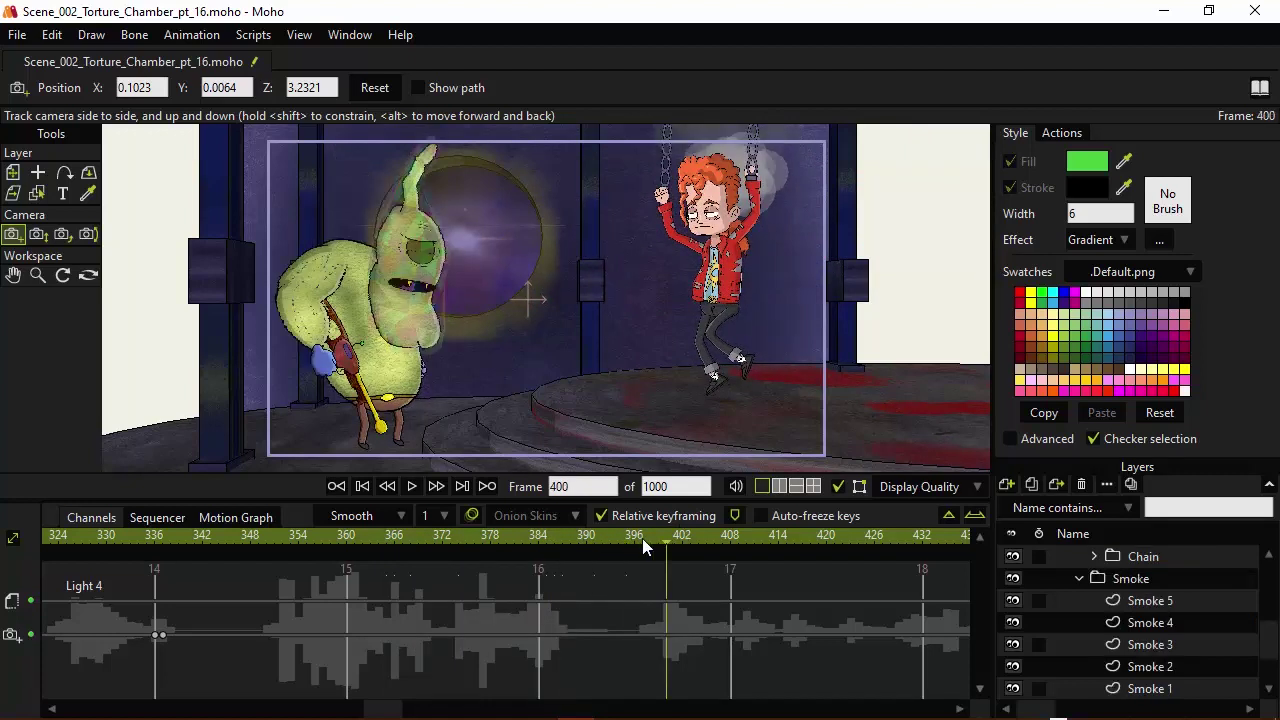
{"action": "left_click", "coordinate": [640, 546]}
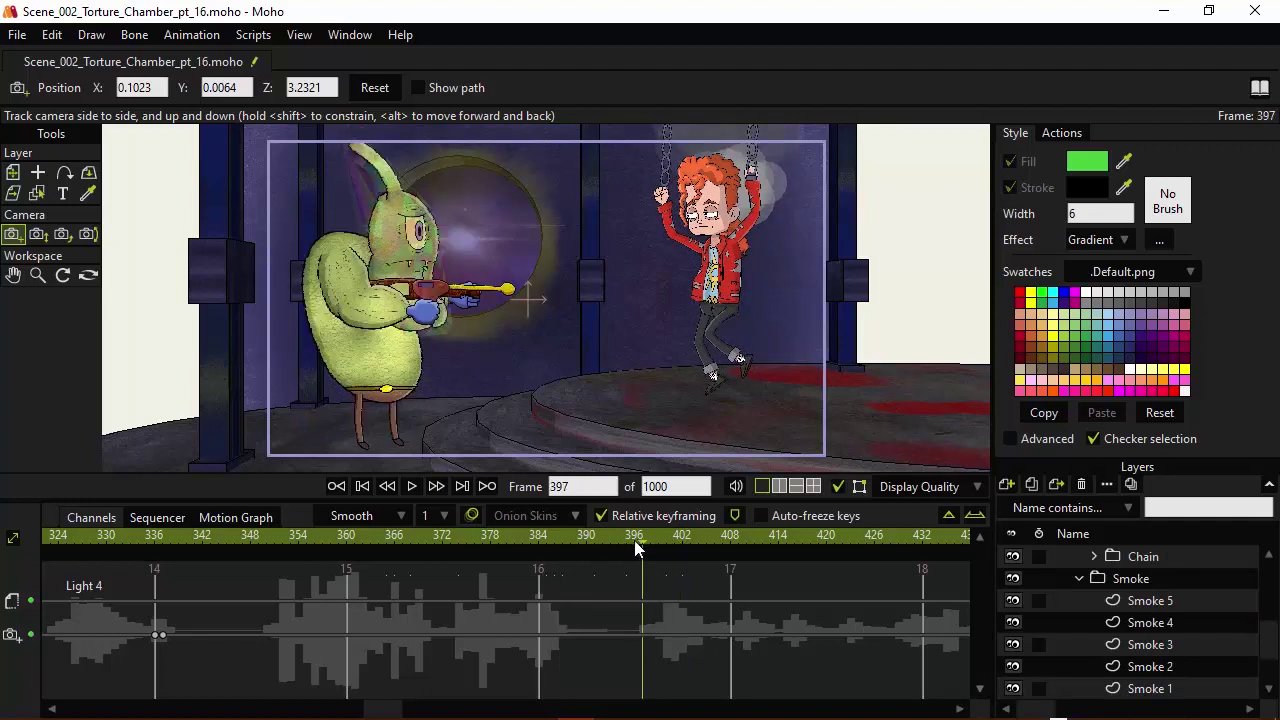
Step: Keyframe the wide camera at frame 396, and at frame 397 track the camera to X -0.5874, Y 0.1469, Z 1.7321 on the guard
{"action": "left_click", "coordinate": [636, 546]}
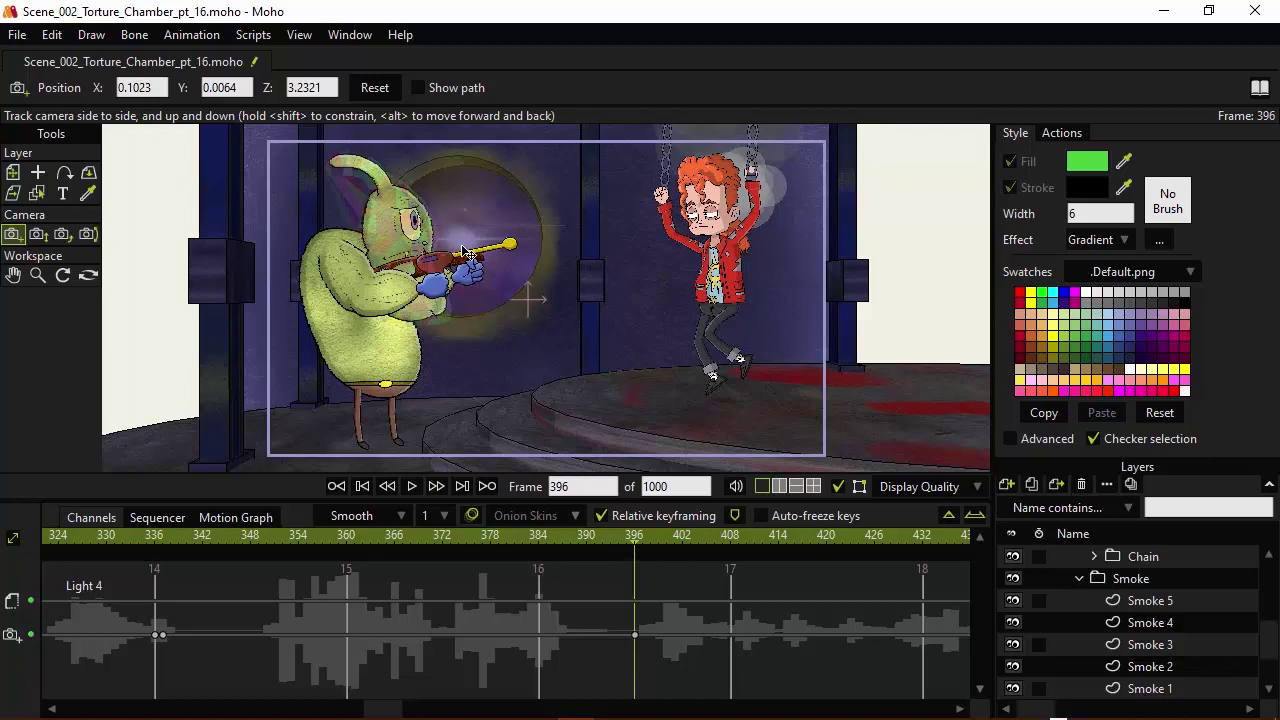
{"action": "key", "text": "ctrl+Right"}
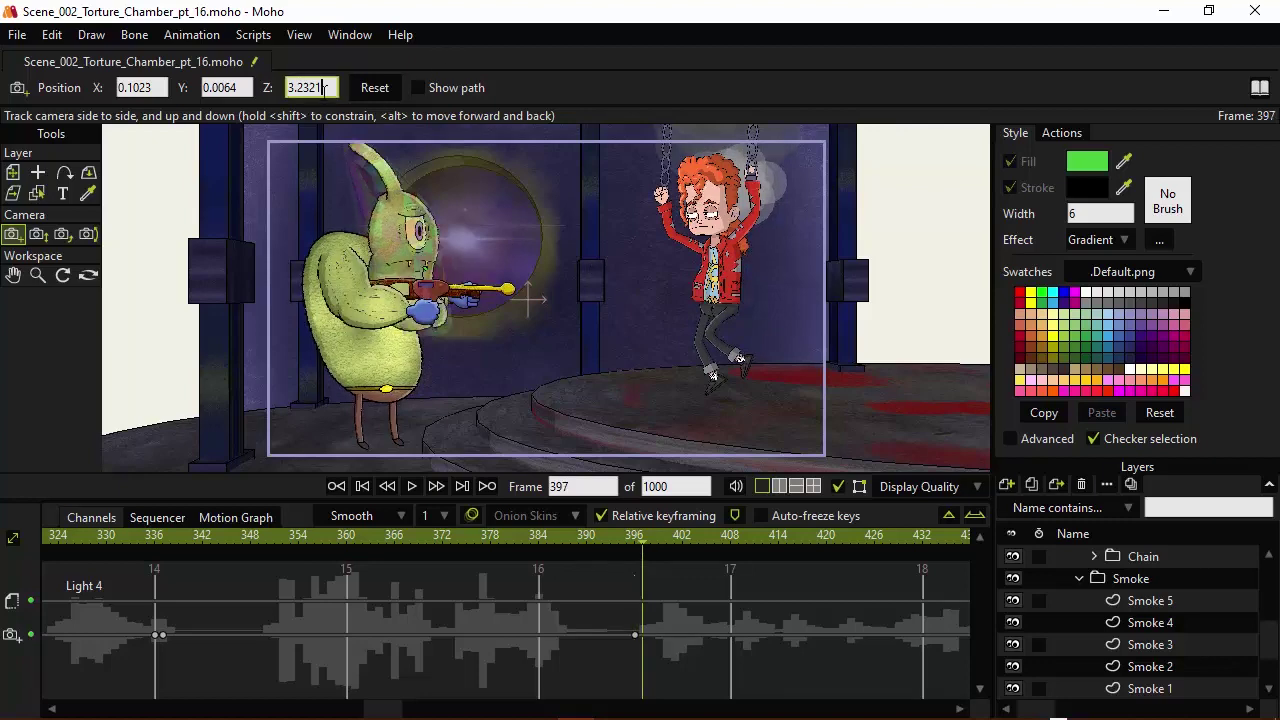
{"action": "scroll", "coordinate": [318, 87], "scroll_direction": "down", "scroll_amount": 7}
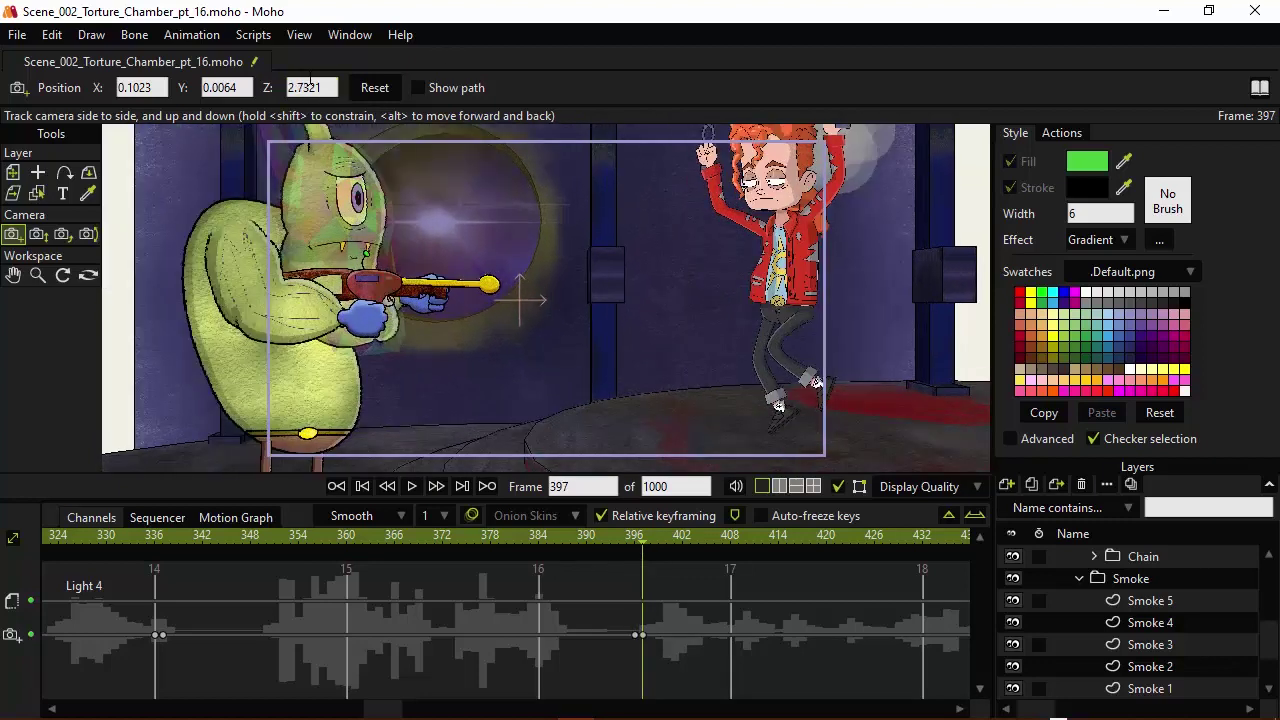
{"action": "scroll", "coordinate": [313, 86], "scroll_direction": "up", "scroll_amount": 1}
{"action": "left_click_drag", "start_coordinate": [410, 242], "coordinate": [521, 269]}
Step: Play the cut to the guard's close-up through his dialogue and look over the audio waveform that follows on the timeline
{"action": "key", "text": "space"}
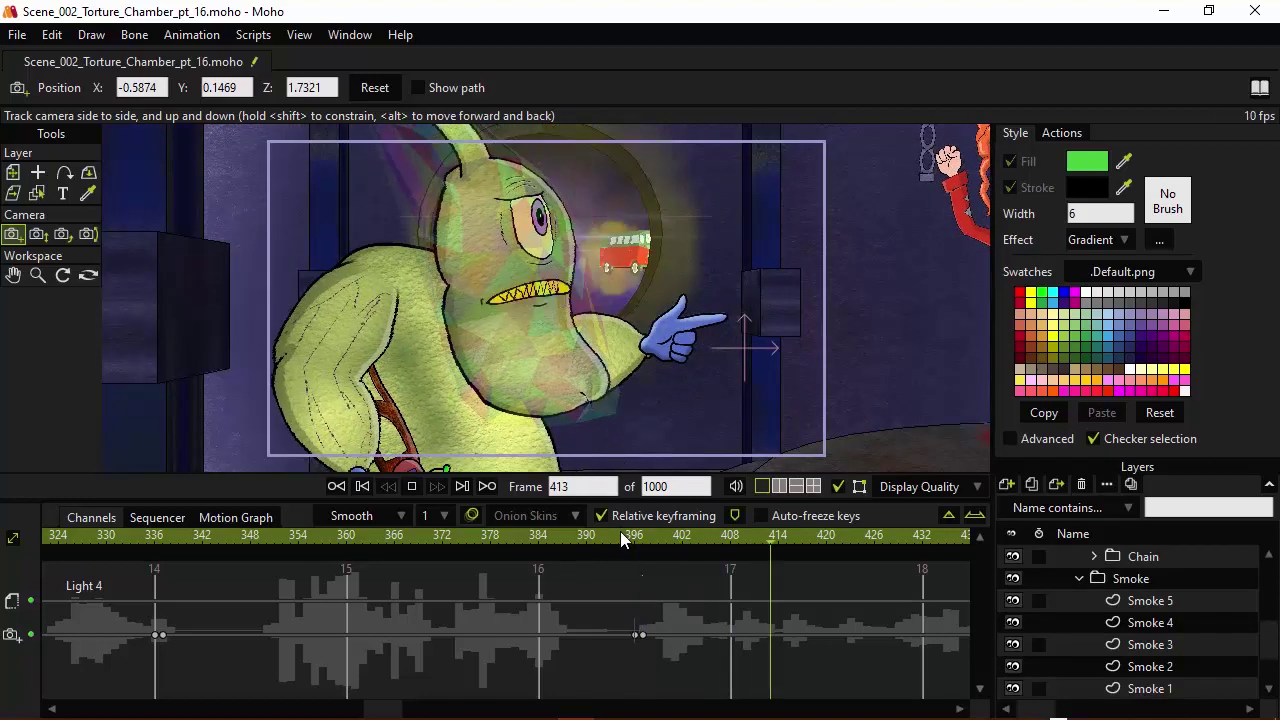
{"action": "key", "text": "space"}
{"action": "left_click_drag", "start_coordinate": [779, 611], "coordinate": [405, 637]}
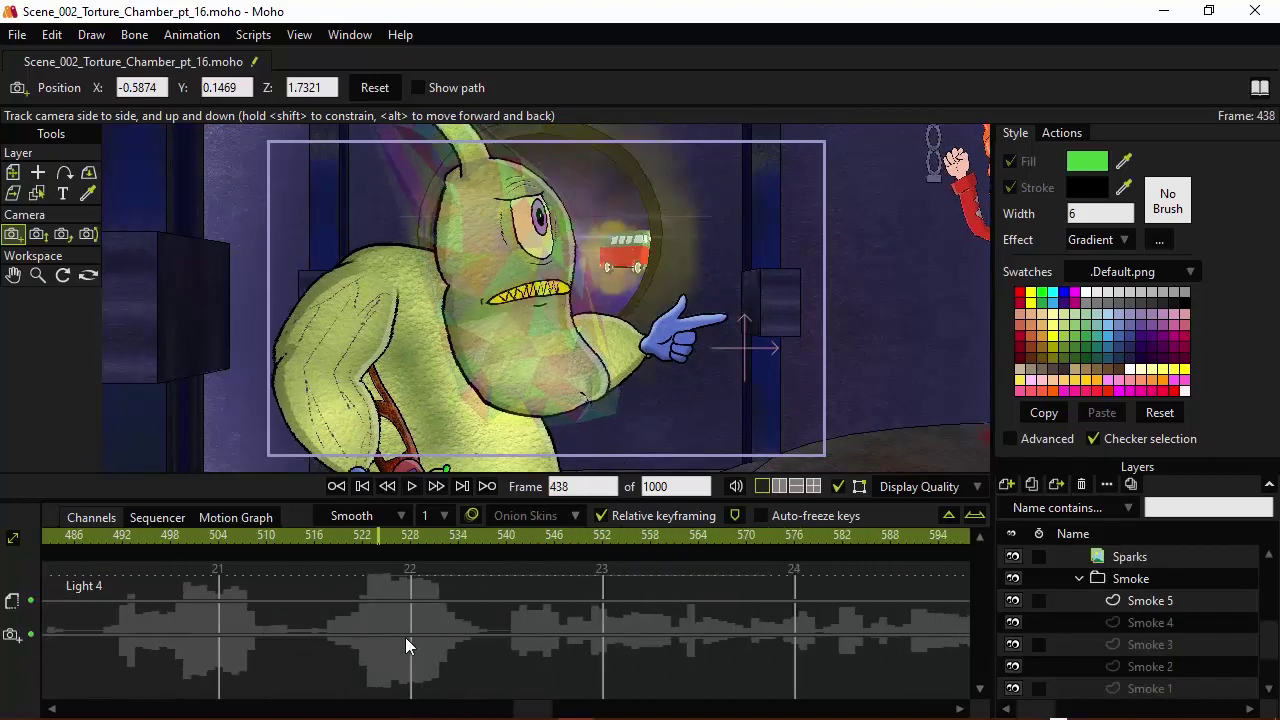
{"action": "left_click_drag", "start_coordinate": [670, 620], "coordinate": [756, 609]}
{"action": "left_click_drag", "start_coordinate": [371, 608], "coordinate": [781, 595]}
{"action": "scroll", "coordinate": [782, 598], "scroll_direction": "left", "scroll_amount": 3}
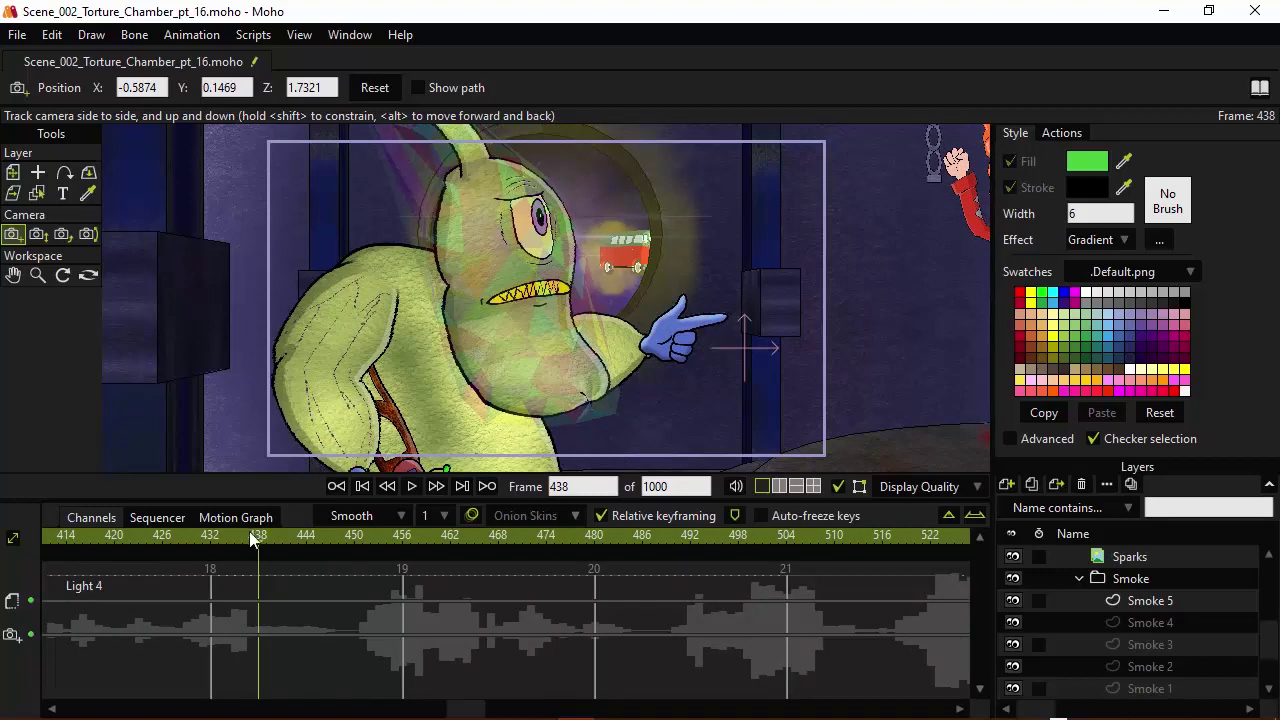
Step: Keyframe the guard's close-up at frame 444, and at frame 456 pan the camera to X 1.0921, Y 0.3385 on the chained prisoner
{"action": "left_click", "coordinate": [337, 536]}
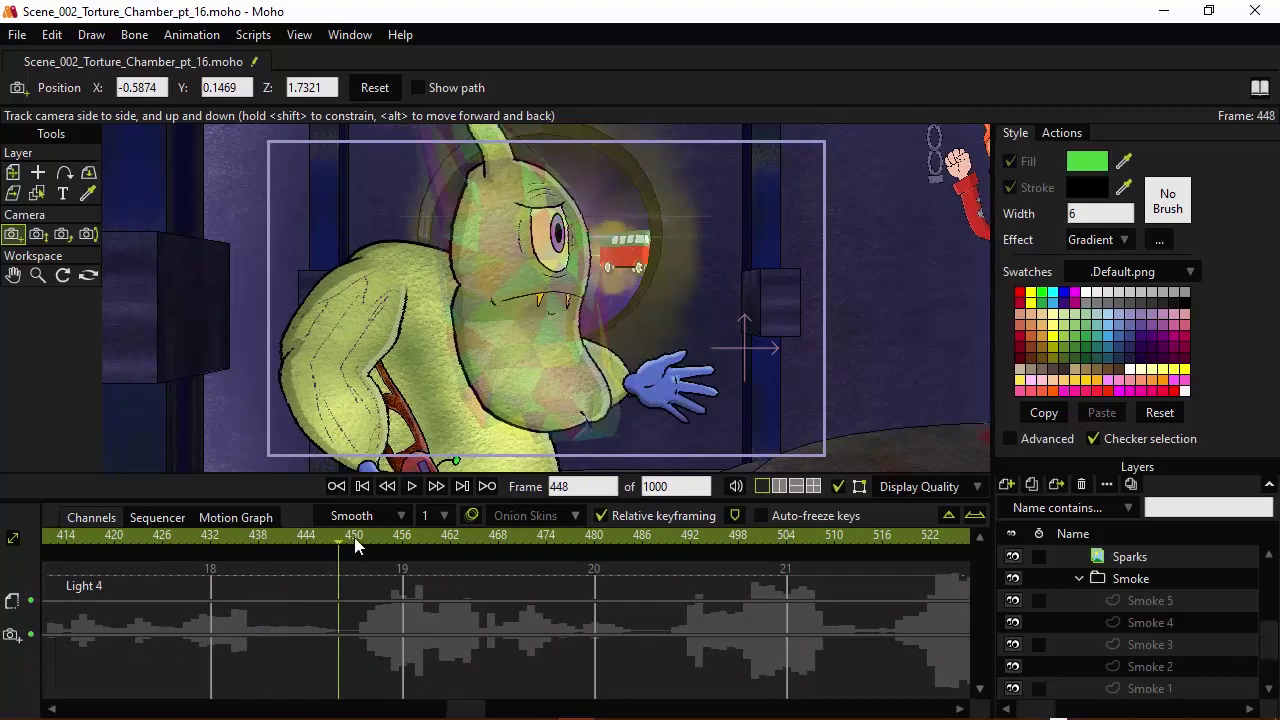
{"action": "left_click_drag", "start_coordinate": [377, 537], "coordinate": [306, 549]}
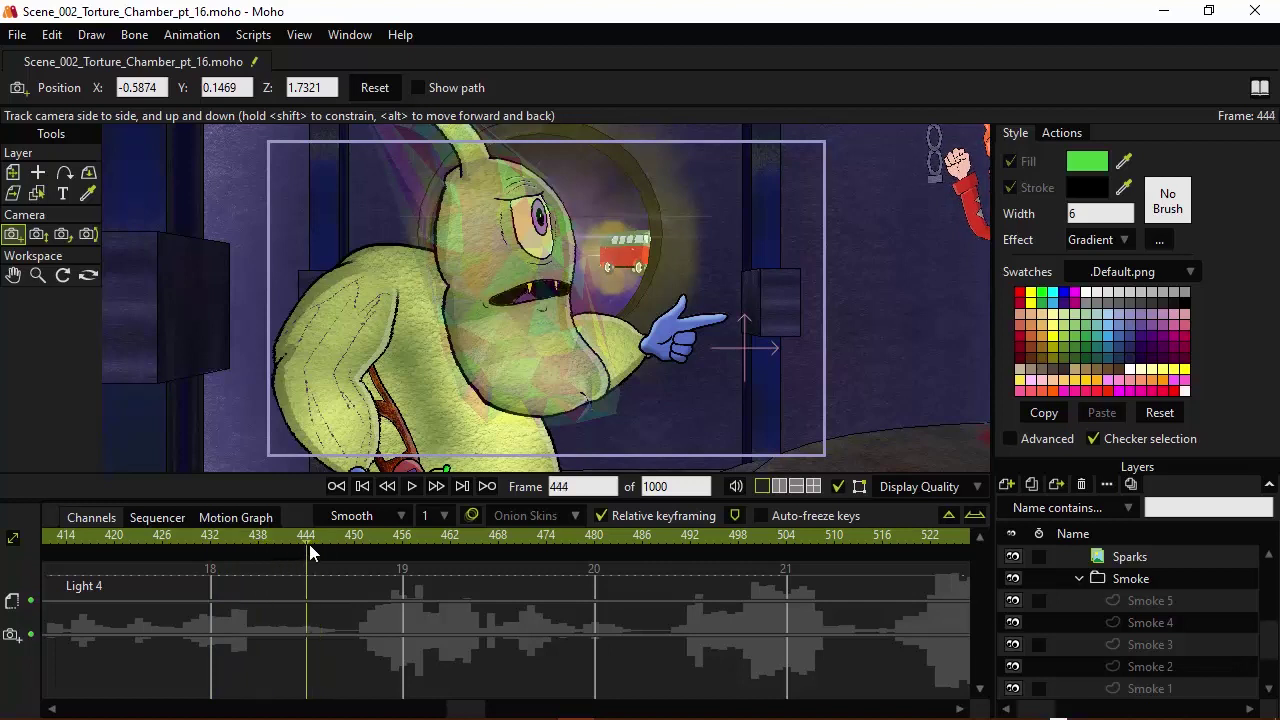
{"action": "left_click", "coordinate": [572, 222]}
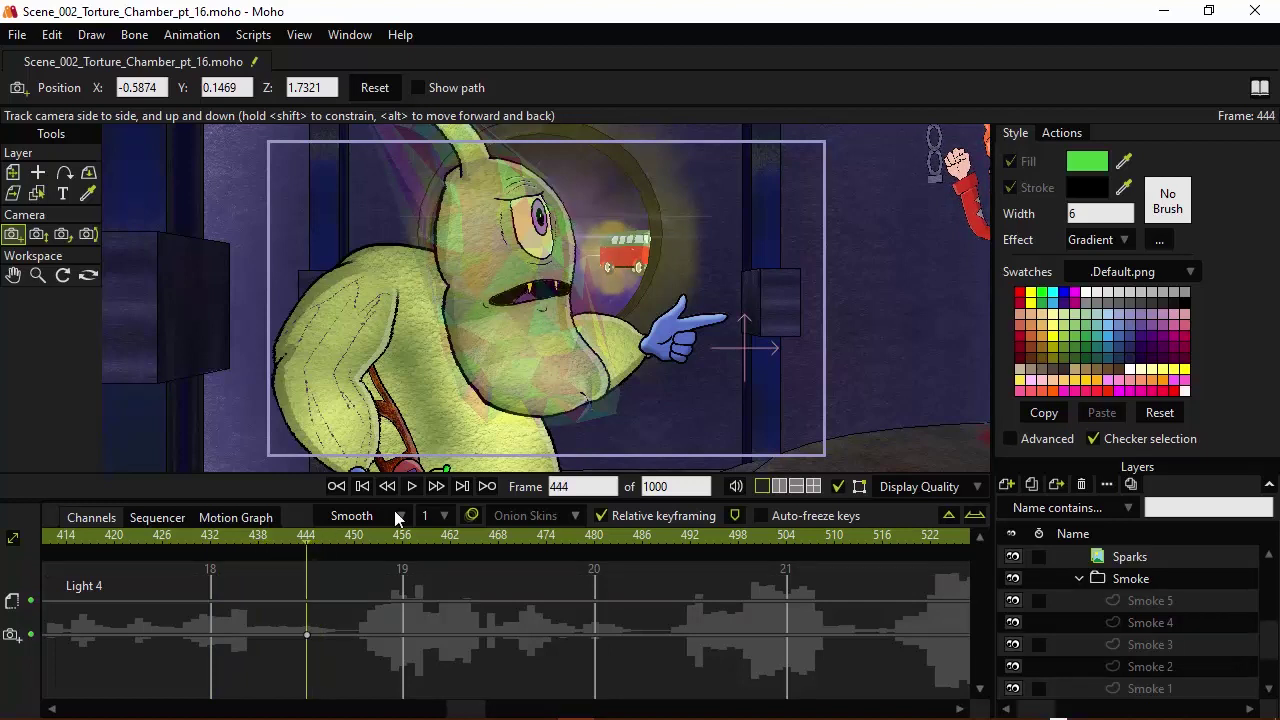
{"action": "left_click_drag", "start_coordinate": [347, 543], "coordinate": [401, 551]}
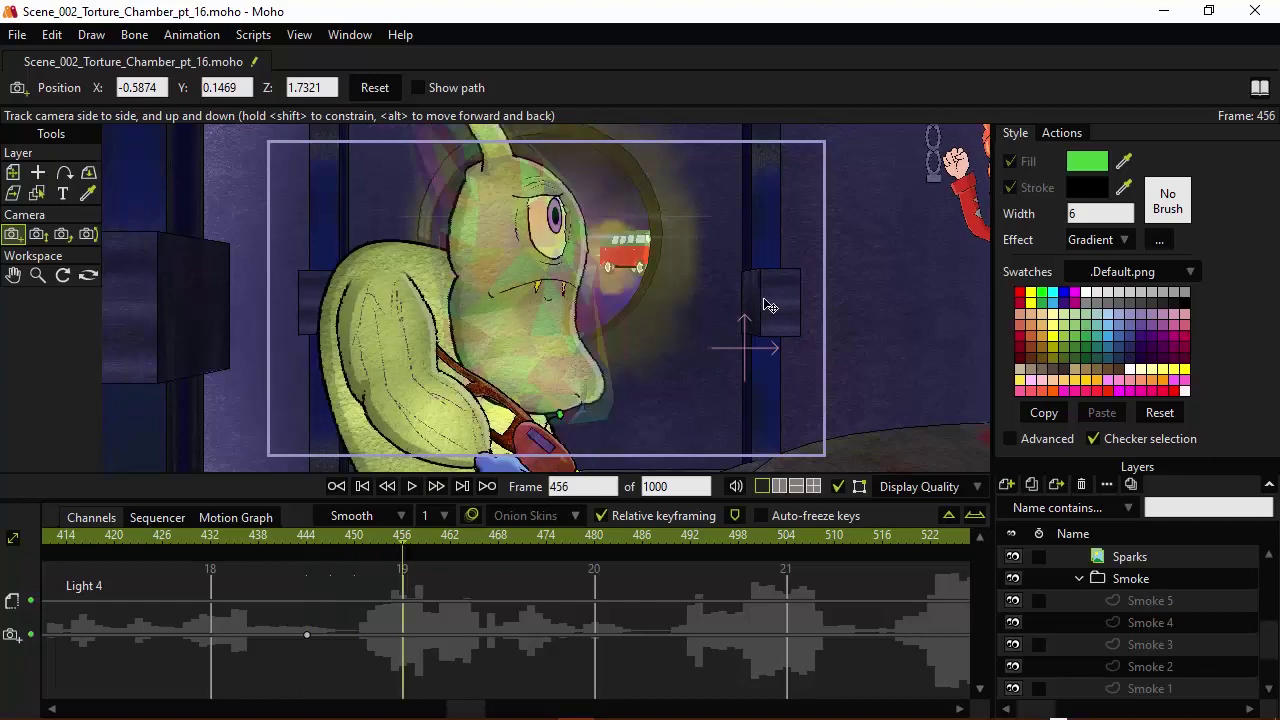
{"action": "left_click_drag", "start_coordinate": [766, 306], "coordinate": [508, 332]}
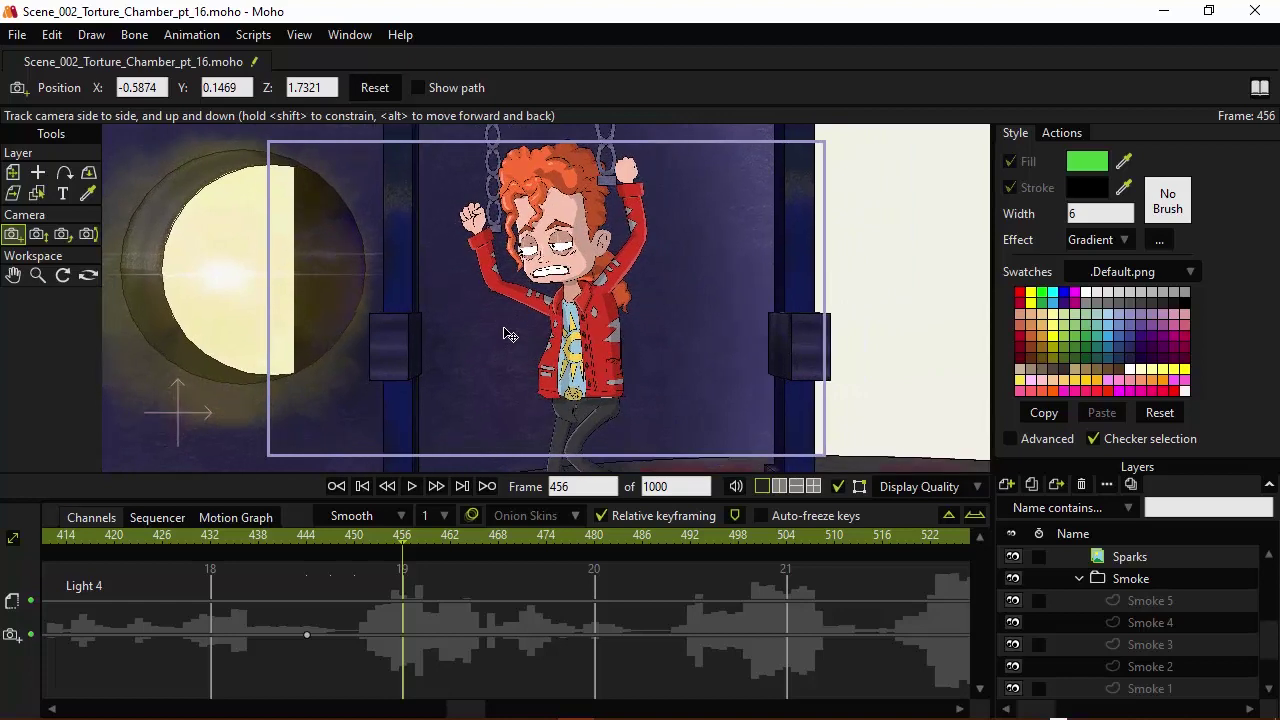
Step: Play the pan from the guard to the prisoner, from about frame 443 to frame 491
{"action": "left_click", "coordinate": [299, 534]}
{"action": "key", "text": "space"}
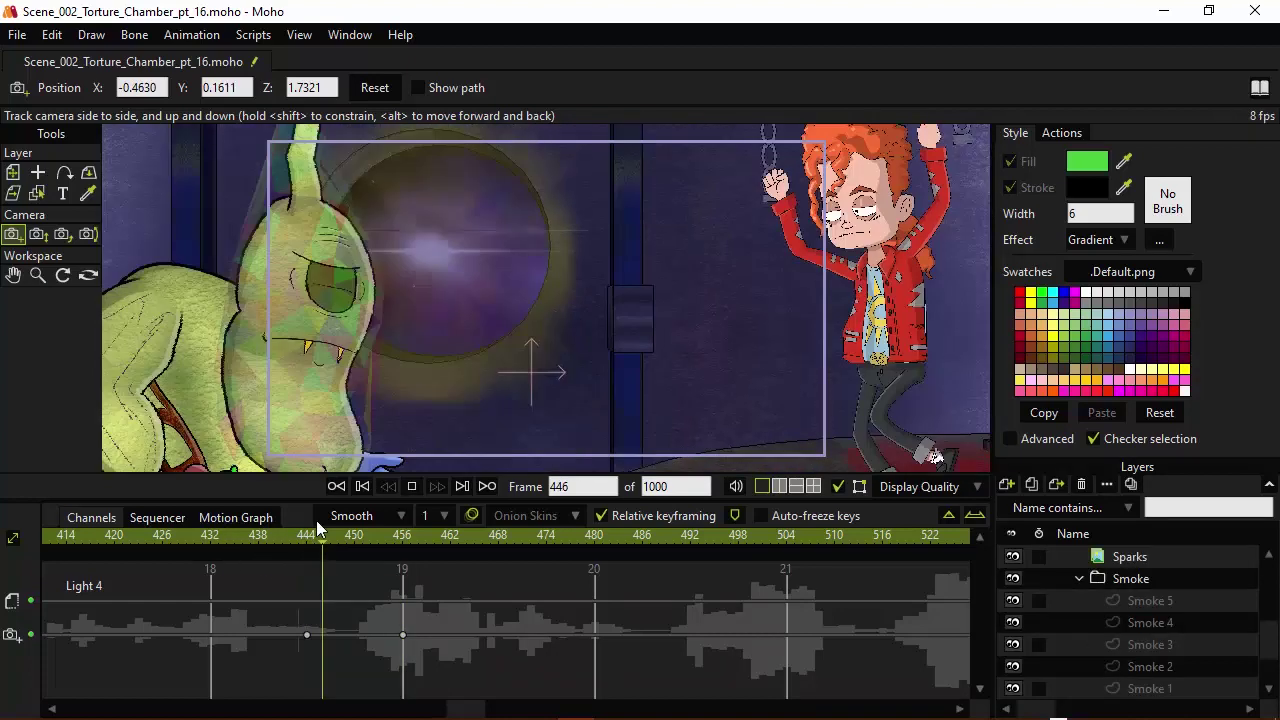
{"action": "key", "text": "space"}
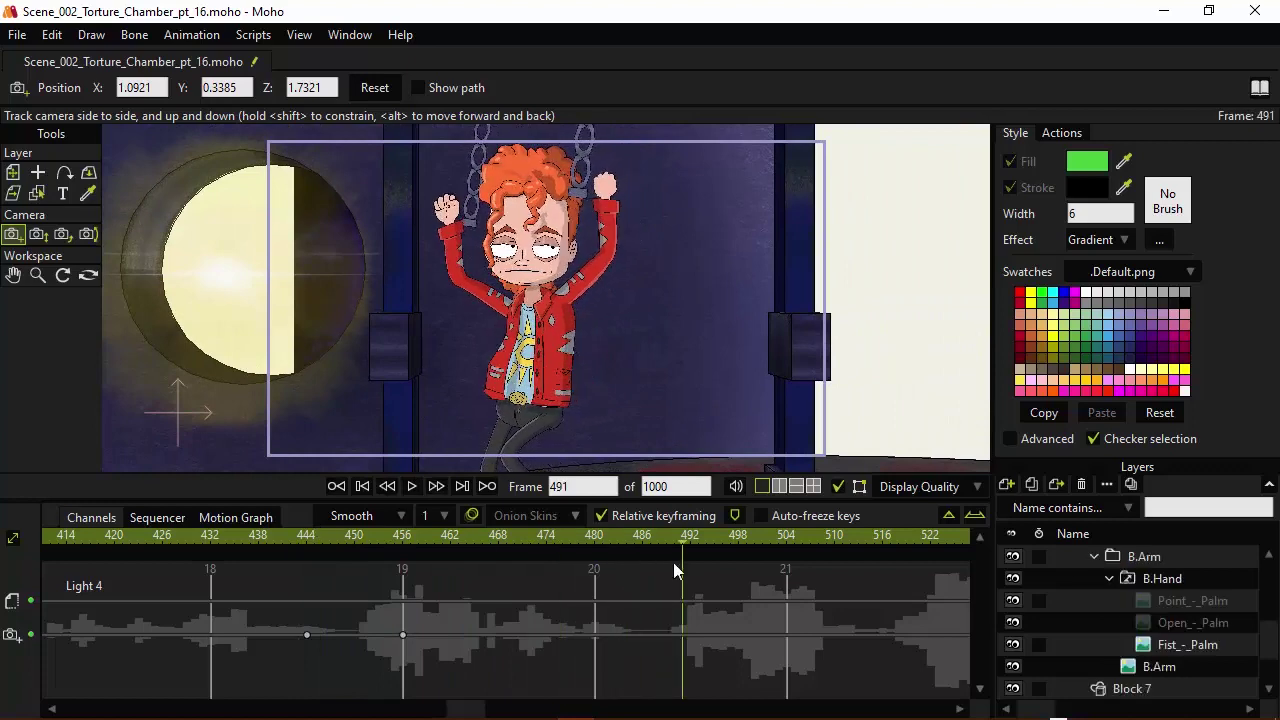
Step: Keyframe the prisoner's close-up at frame 492, and at frame 493 pull the camera back to X 0.0640, Y -0.0638, Z 3.2321
{"action": "scroll", "coordinate": [711, 619], "scroll_direction": "right", "scroll_amount": 1}
{"action": "scroll", "coordinate": [711, 619], "scroll_direction": "right", "scroll_amount": 2}
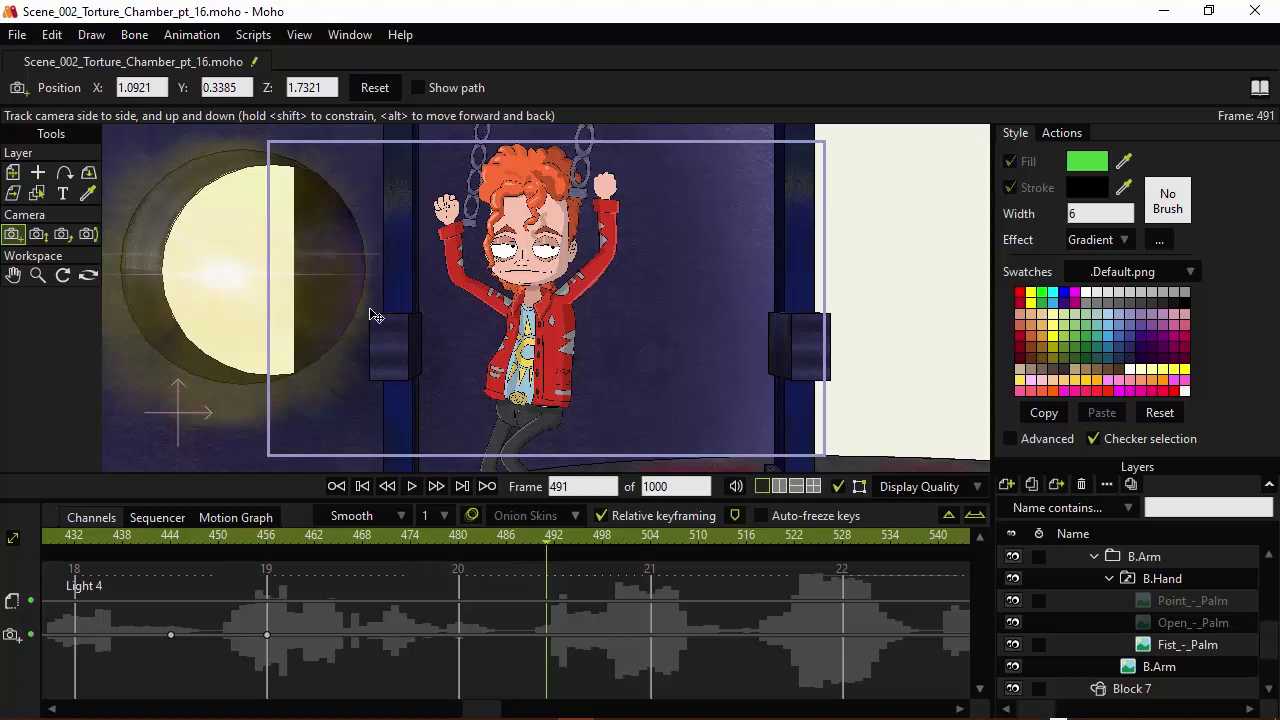
{"action": "key", "text": "ctrl+Right"}
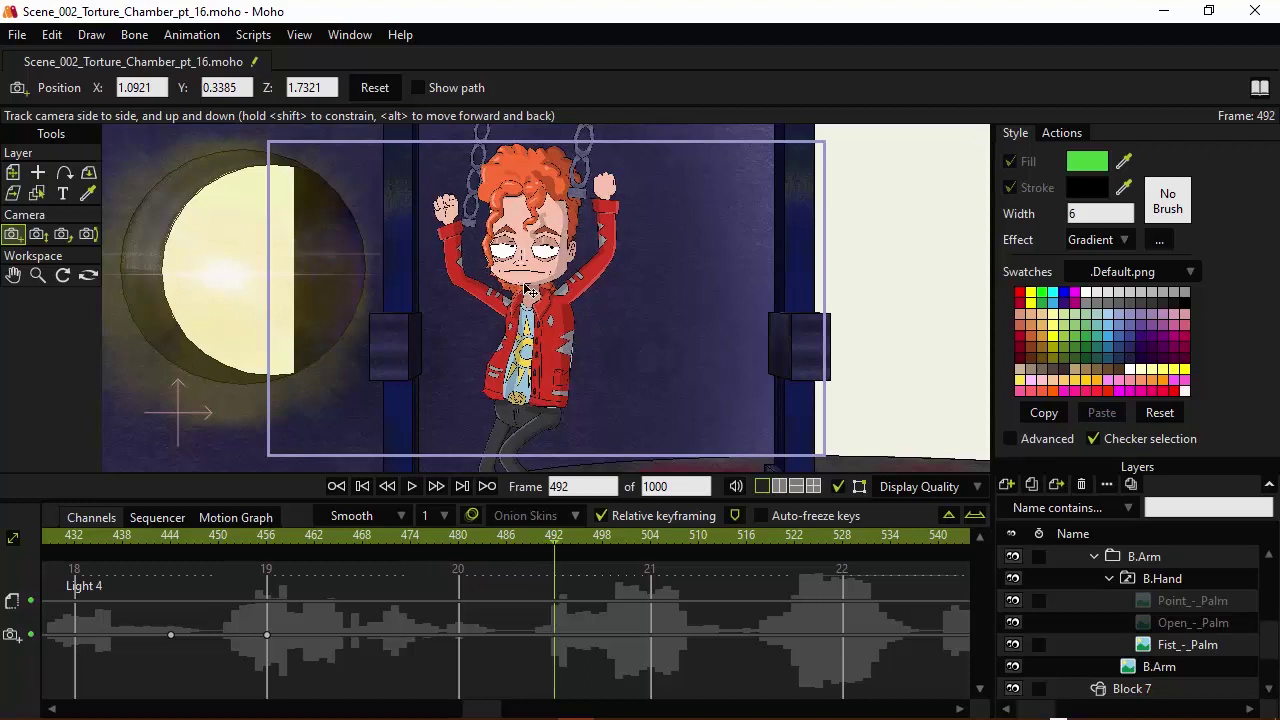
{"action": "key", "text": "ctrl+Right"}
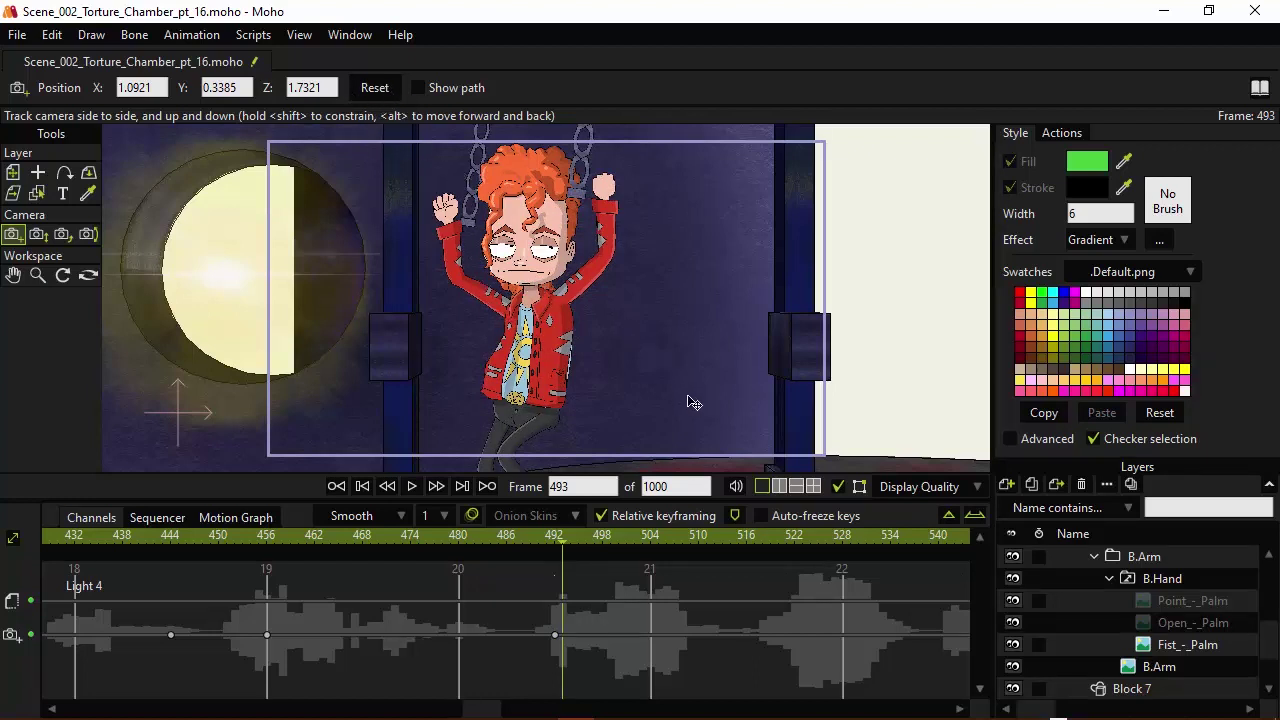
{"action": "scroll", "coordinate": [316, 88], "scroll_direction": "up", "scroll_amount": 3}
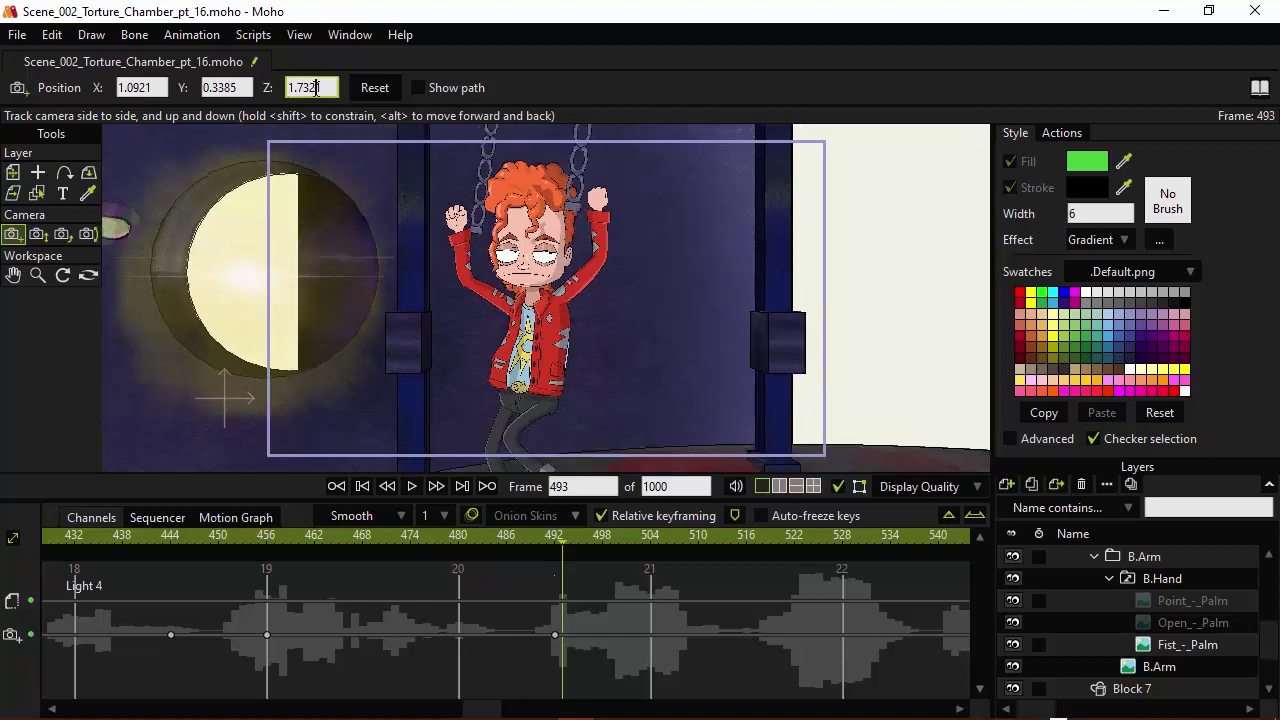
{"action": "scroll", "coordinate": [316, 88], "scroll_direction": "up", "scroll_amount": 2}
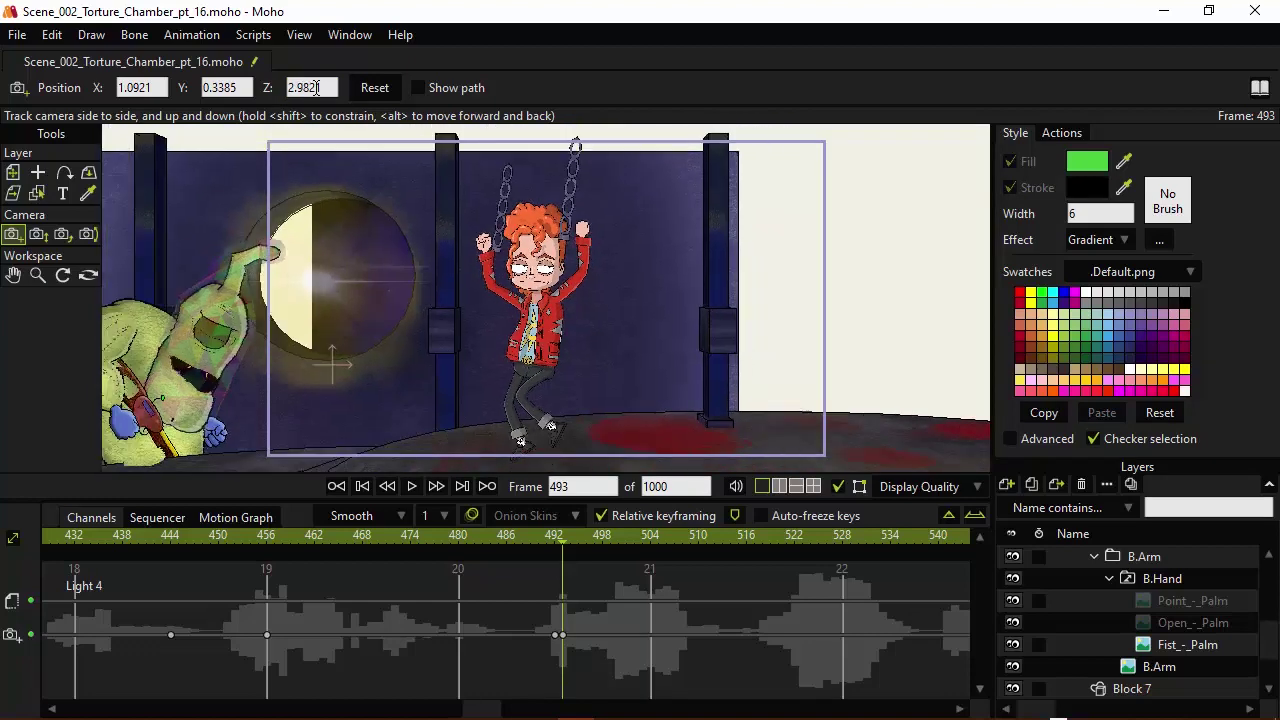
{"action": "left_click_drag", "start_coordinate": [404, 238], "coordinate": [553, 170]}
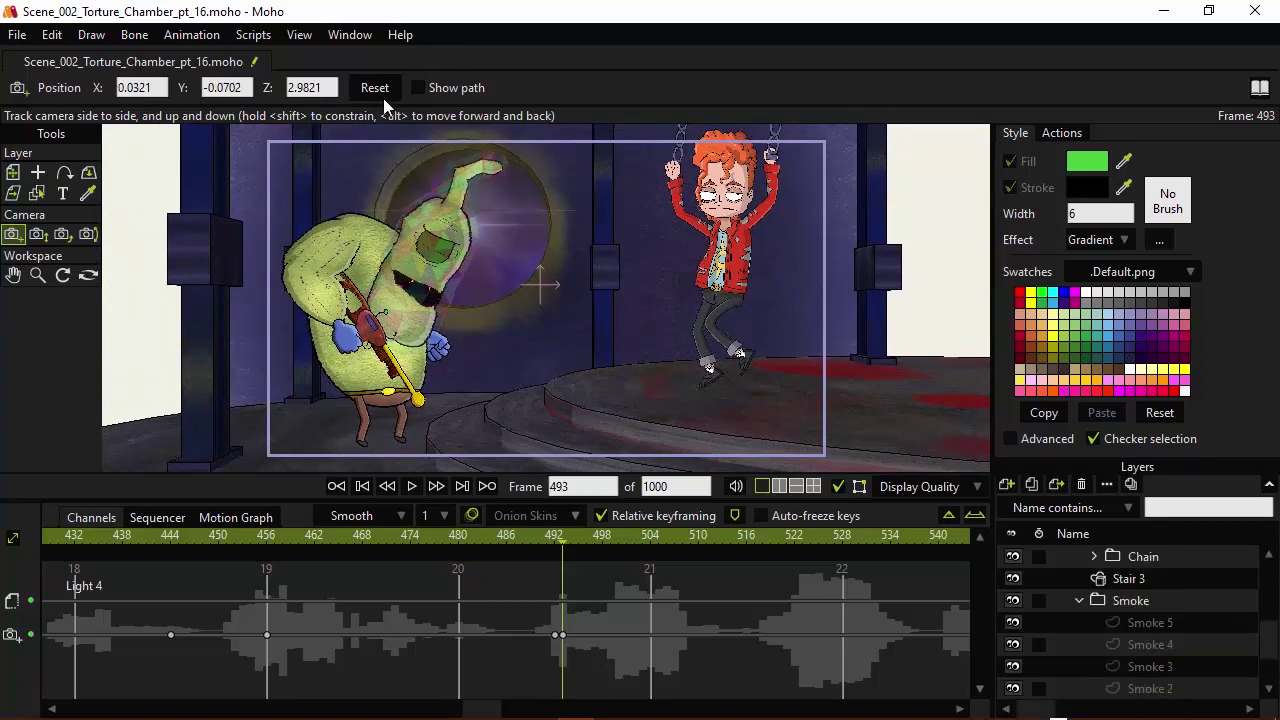
{"action": "scroll", "coordinate": [332, 88], "scroll_direction": "up", "scroll_amount": 1}
{"action": "left_click_drag", "start_coordinate": [478, 225], "coordinate": [476, 234]}
Step: Play the wide shot through the guard raising his gun and scrub around frame 624 to find the next cut point
{"action": "key", "text": "space"}
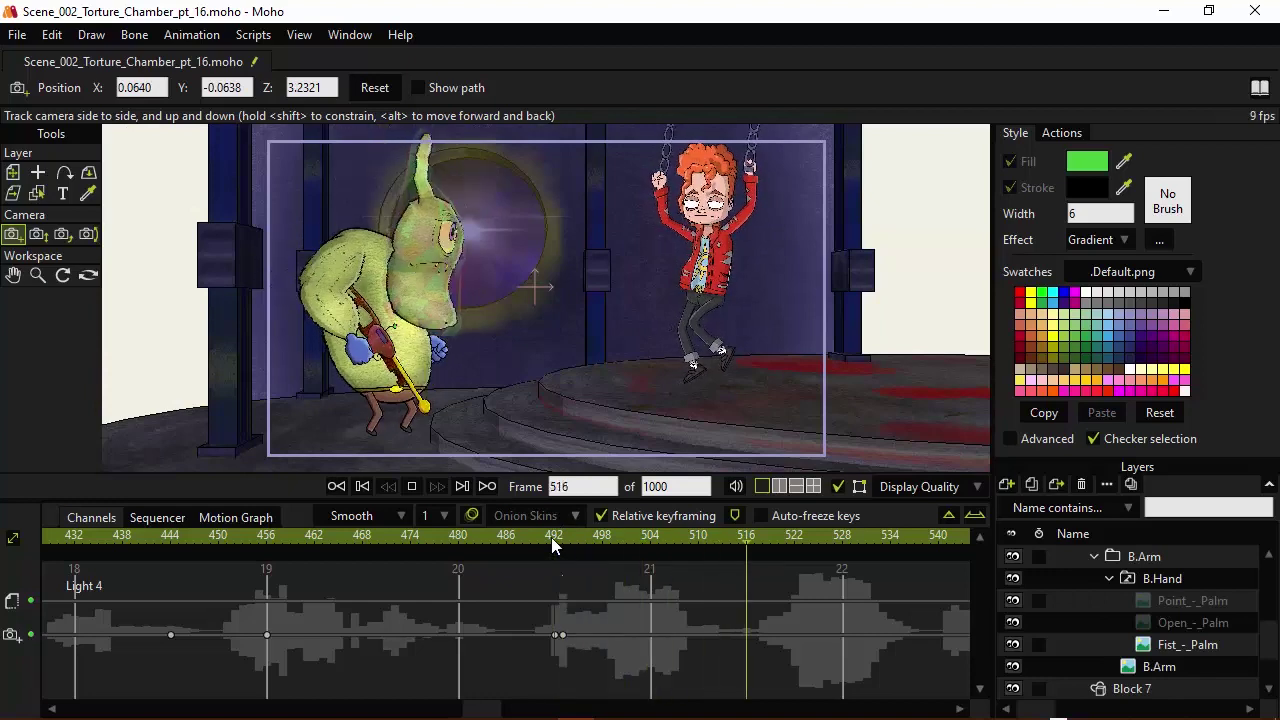
{"action": "key", "text": "space"}
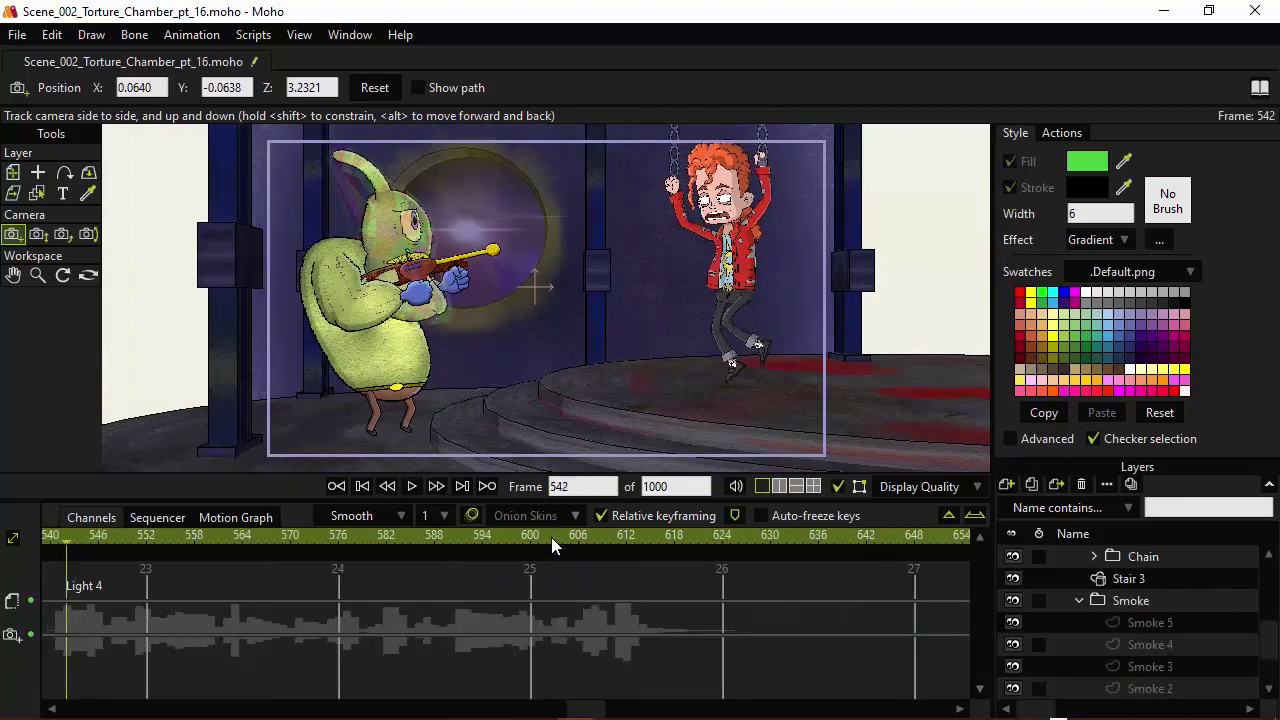
{"action": "key", "text": "space"}
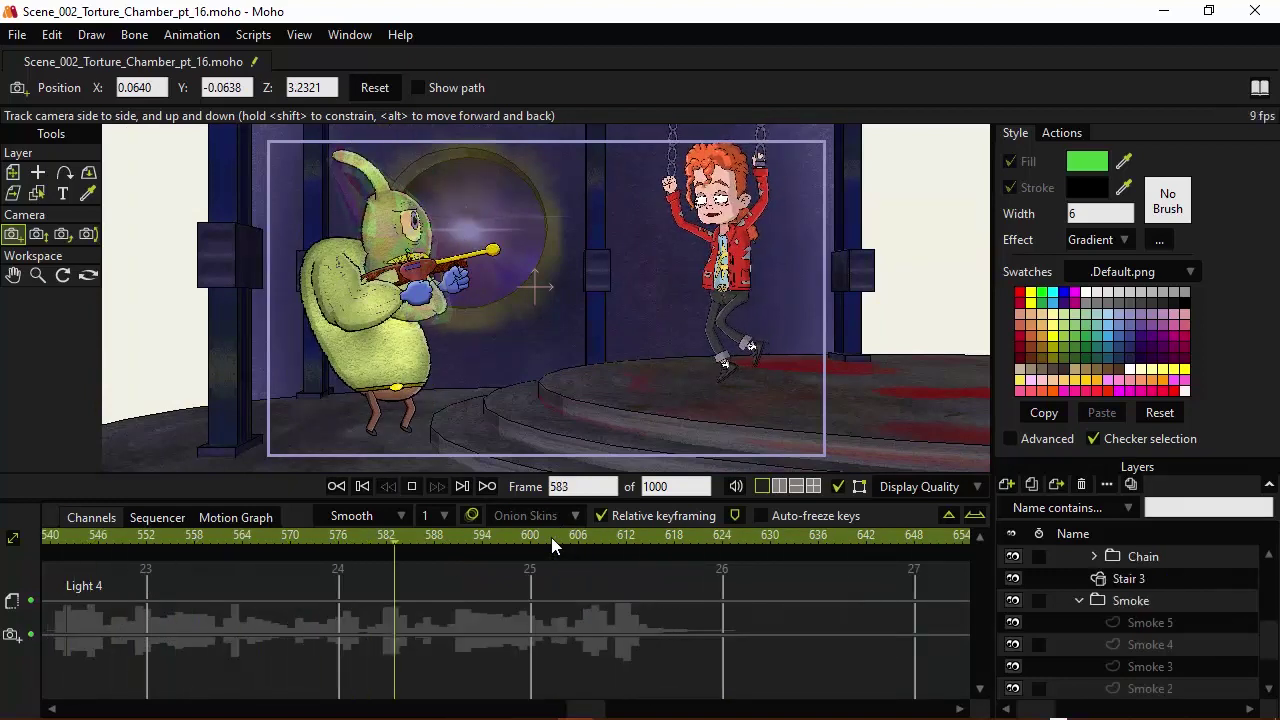
{"action": "key", "text": "space"}
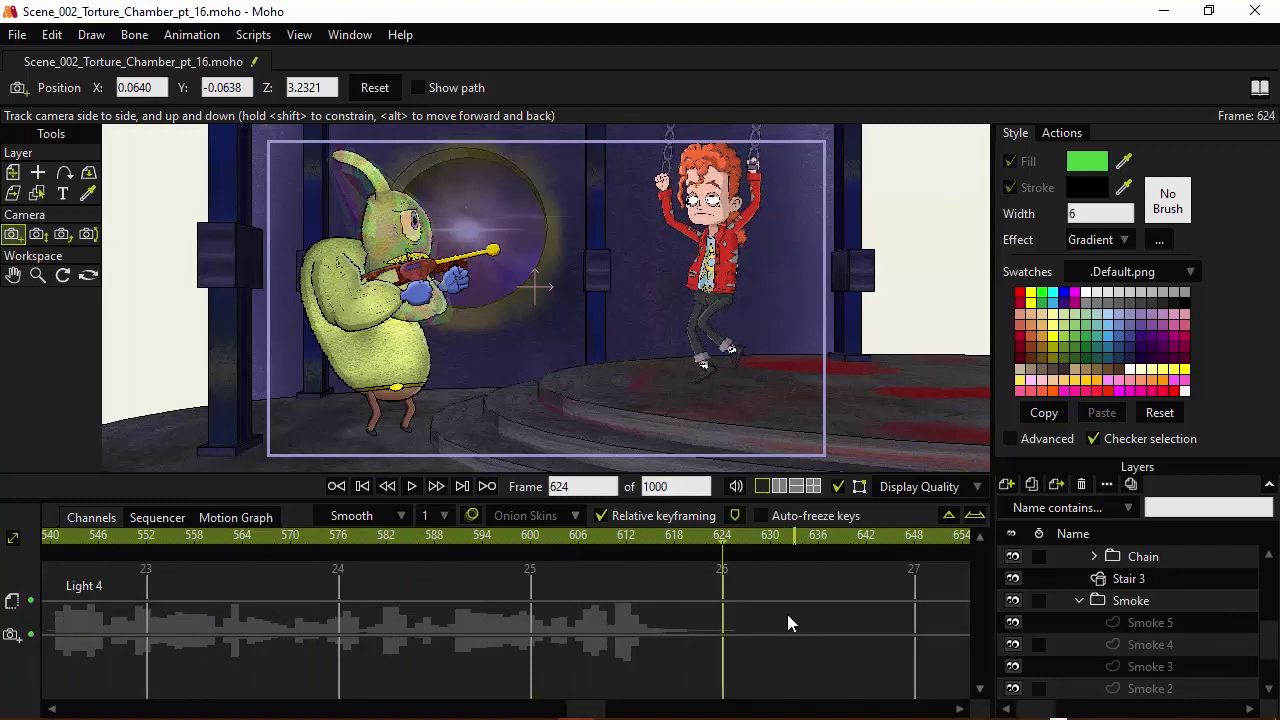
{"action": "left_click_drag", "start_coordinate": [736, 610], "coordinate": [286, 595]}
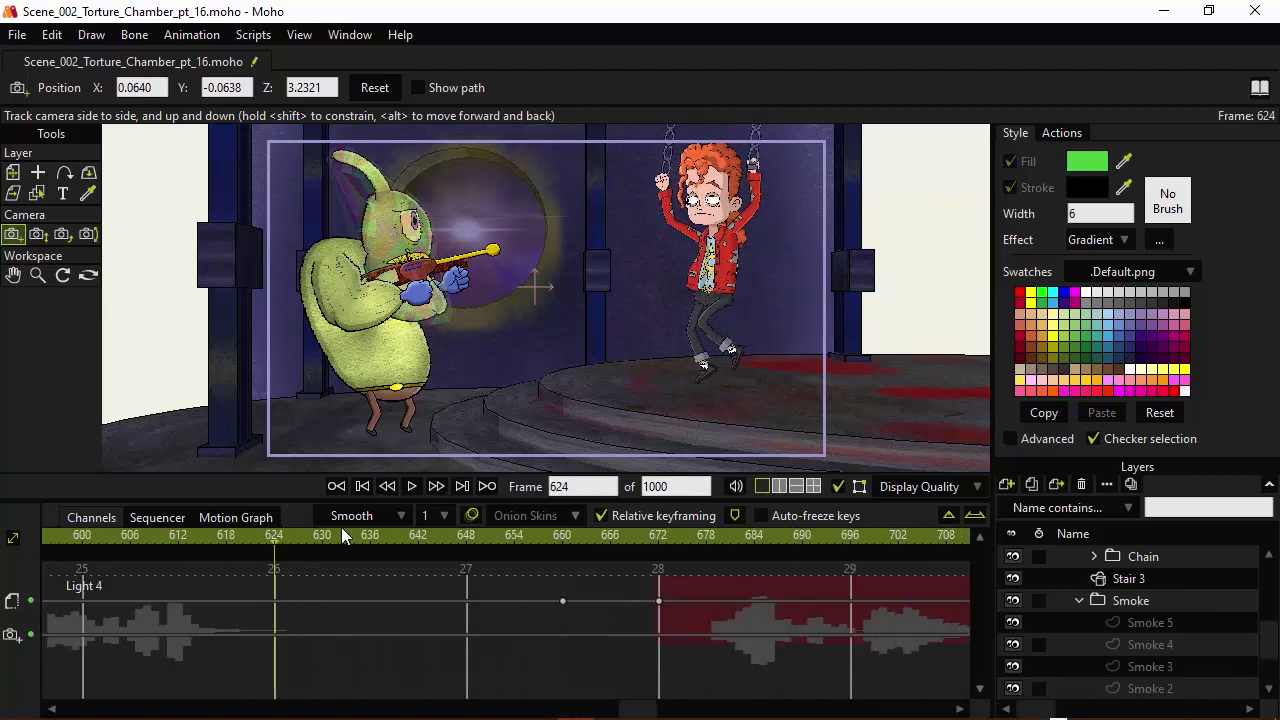
{"action": "left_click_drag", "start_coordinate": [341, 527], "coordinate": [274, 566]}
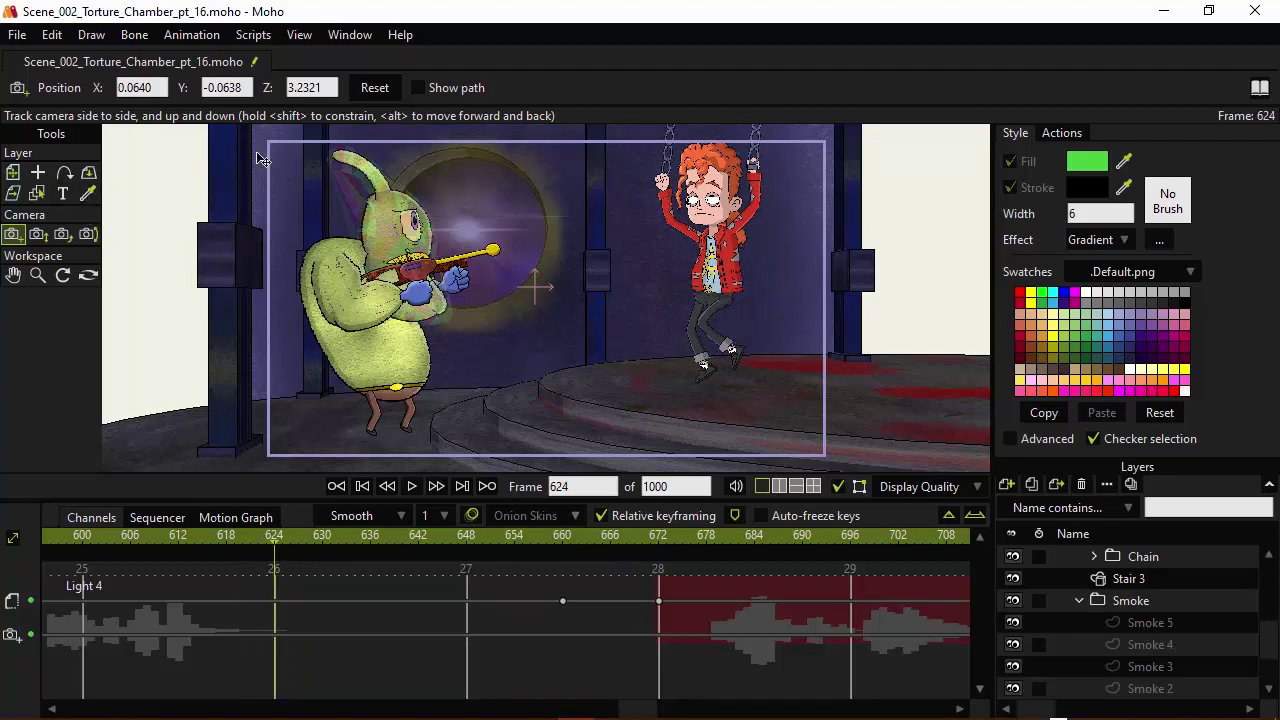
Step: Keyframe the wide shot at frame 623, shift the camera to X -0.1275, Y -0.1468 at frame 624, and compare the two frames
{"action": "key", "text": "ctrl+Left"}
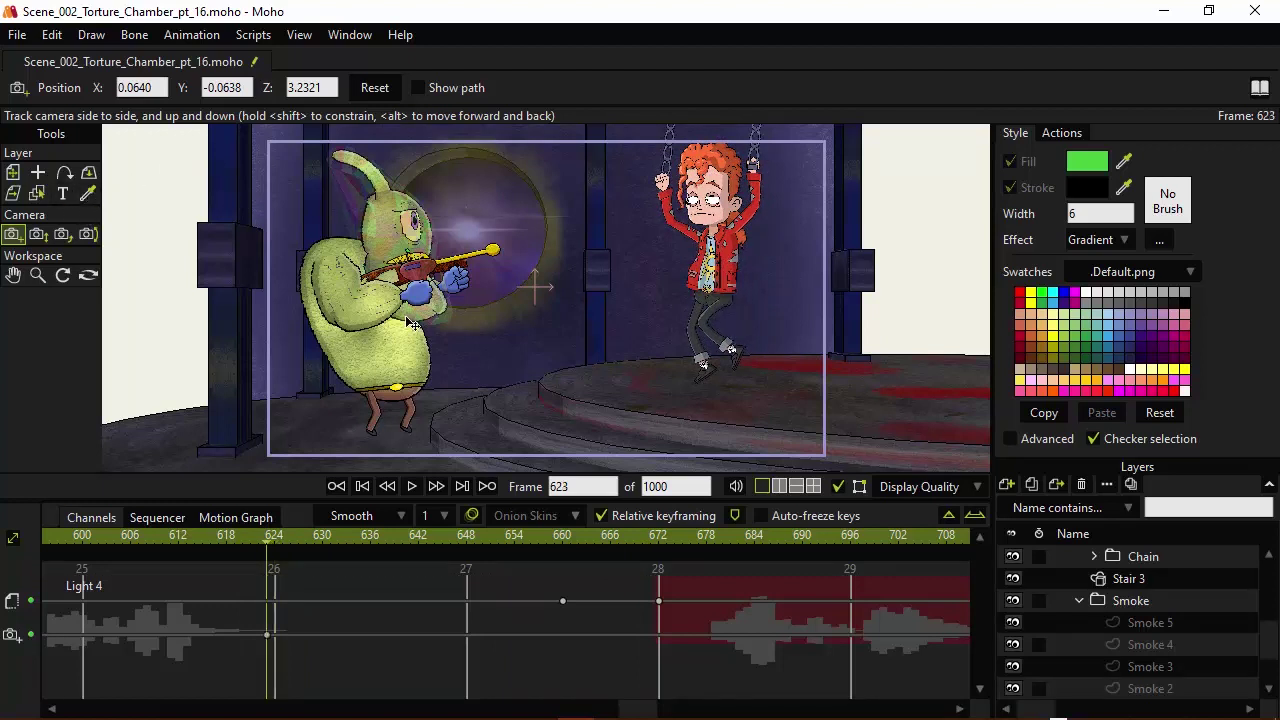
{"action": "key", "text": "ctrl+Right"}
{"action": "left_click_drag", "start_coordinate": [410, 323], "coordinate": [448, 307]}
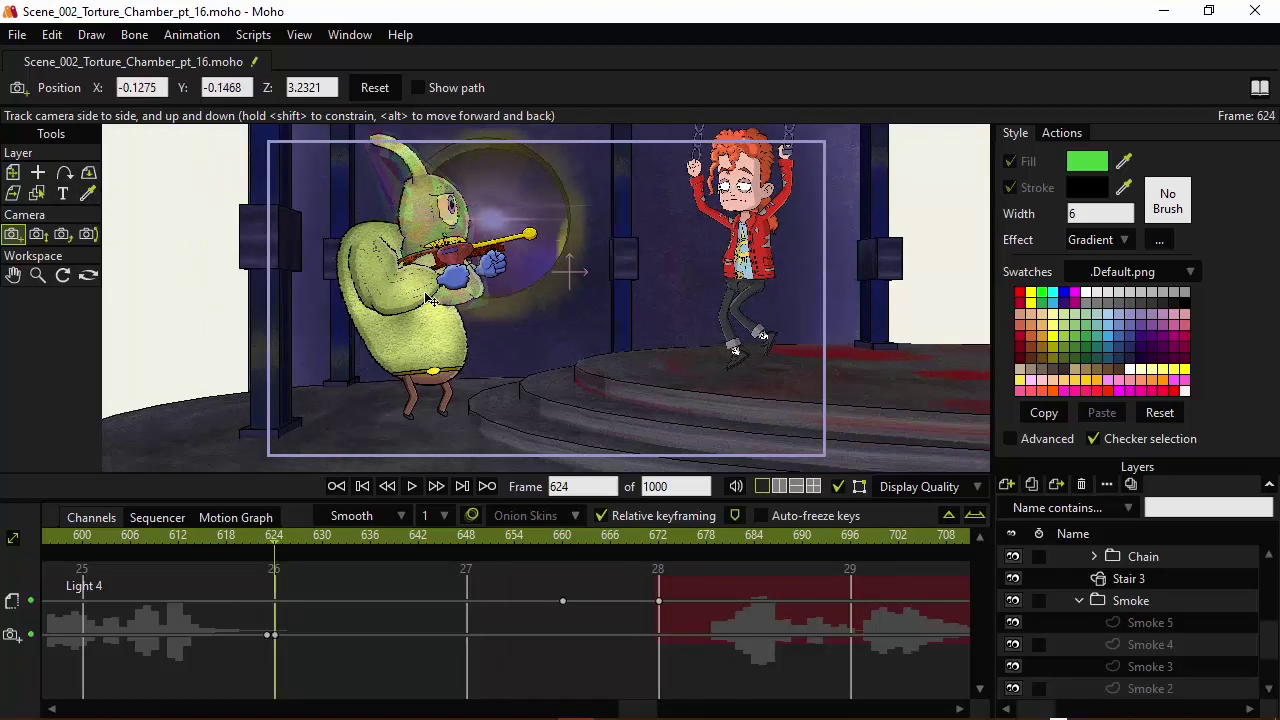
{"action": "key", "text": "ctrl+Left"}
{"action": "key", "text": "ctrl+Right"}
{"action": "key", "text": "ctrl+Left"}
{"action": "key", "text": "ctrl+Right"}
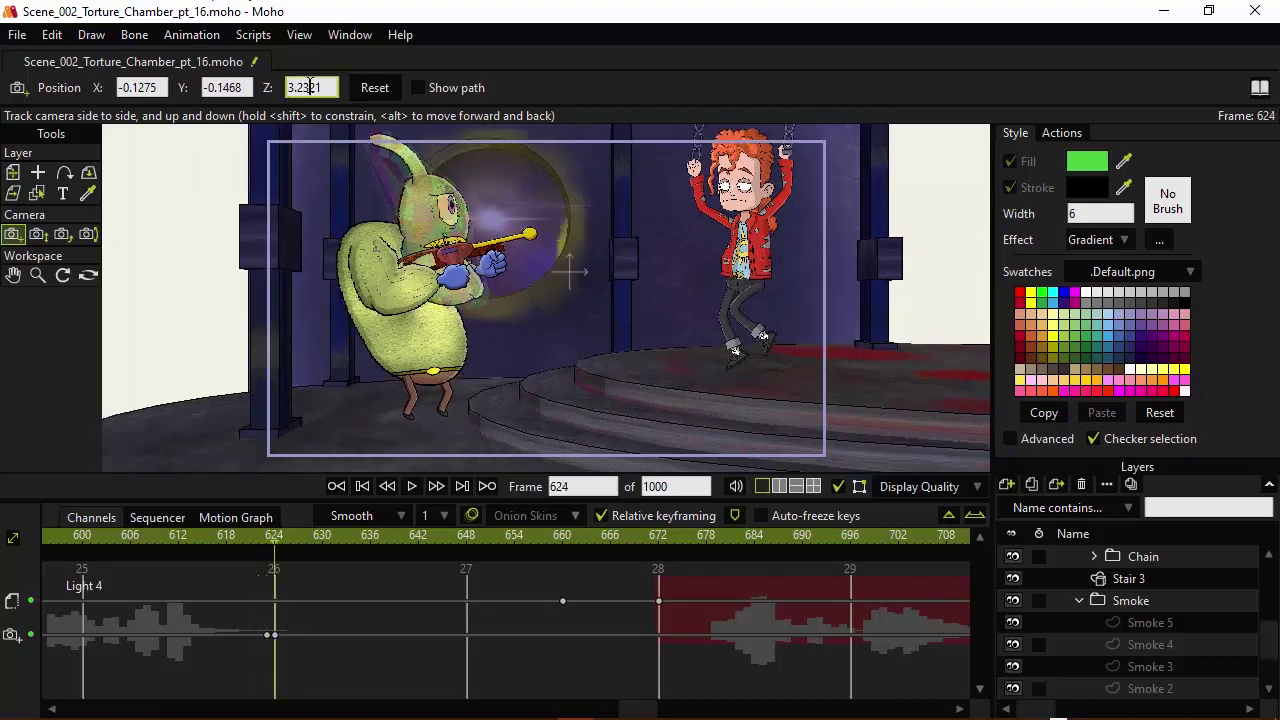
Step: At frame 624, move the camera to X -0.5745, Y 0.0958, Z 0.4821 for a close-up of the gun's lights, and play the shot
{"action": "scroll", "coordinate": [306, 87], "scroll_direction": "down", "scroll_amount": 5}
{"action": "scroll", "coordinate": [309, 87], "scroll_direction": "down", "scroll_amount": 8}
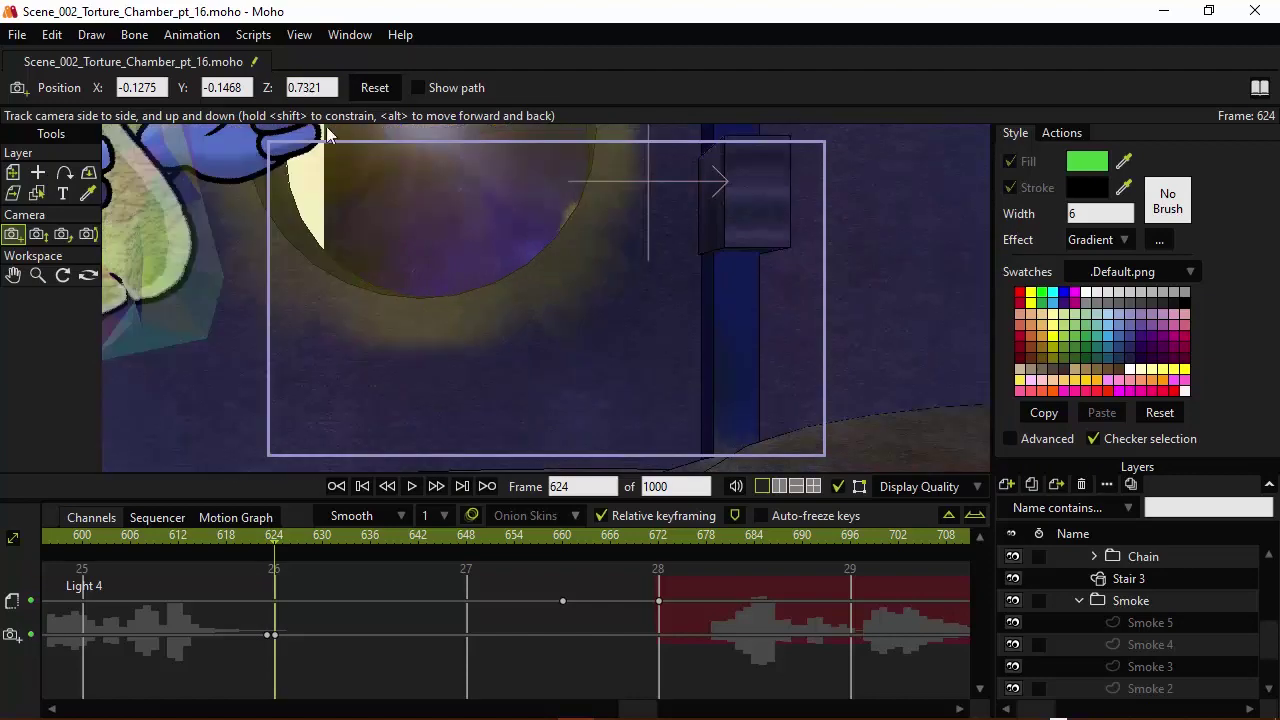
{"action": "left_click_drag", "start_coordinate": [336, 190], "coordinate": [552, 334]}
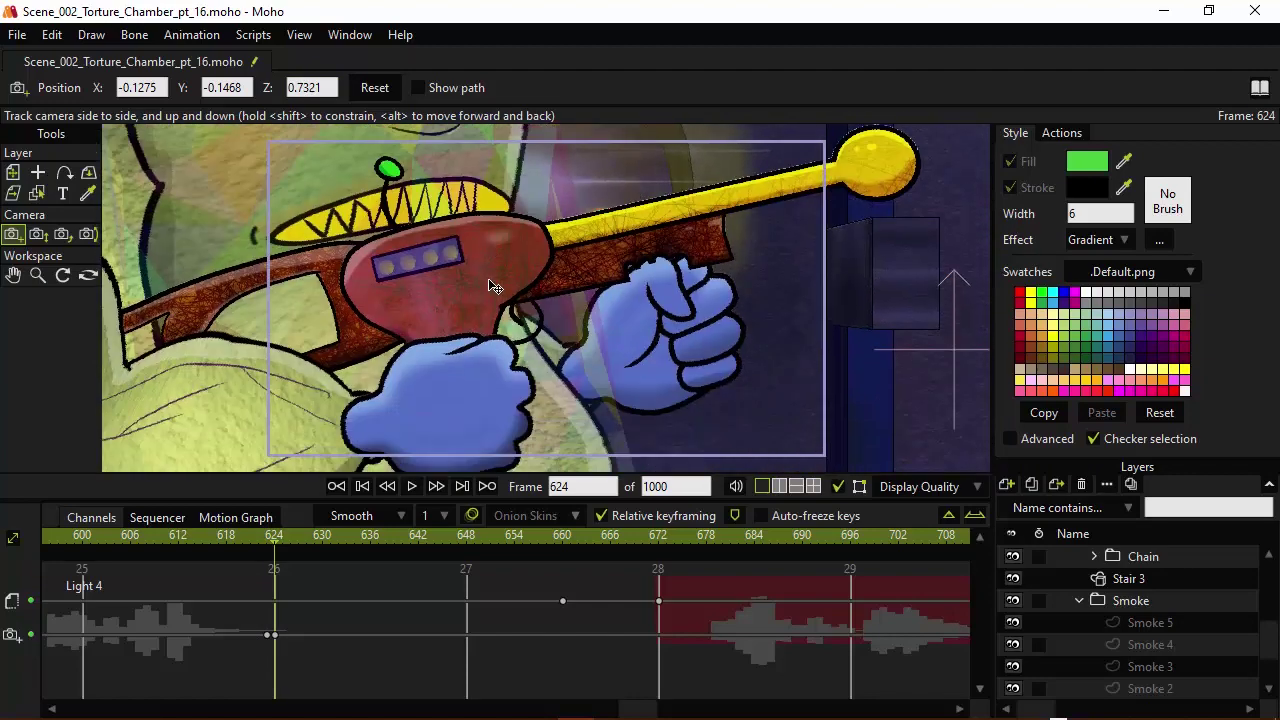
{"action": "left_click_drag", "start_coordinate": [490, 279], "coordinate": [506, 281]}
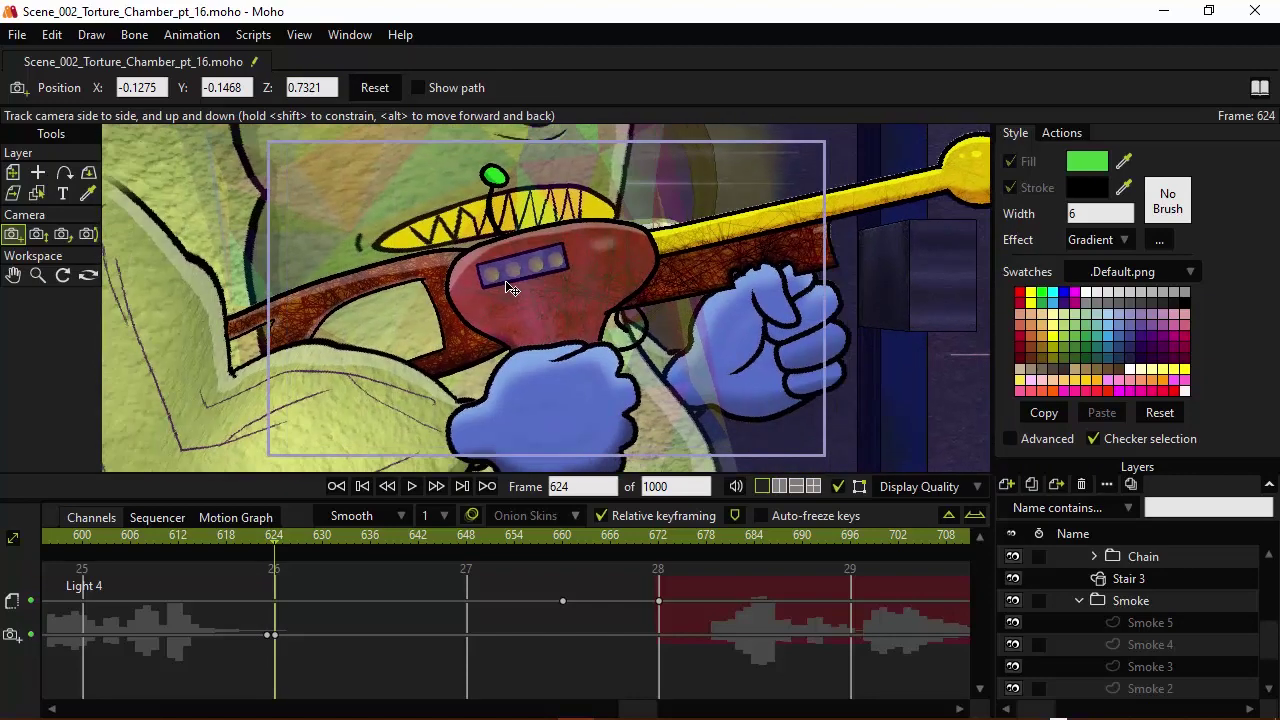
{"action": "scroll", "coordinate": [322, 87], "scroll_direction": "down", "scroll_amount": 3}
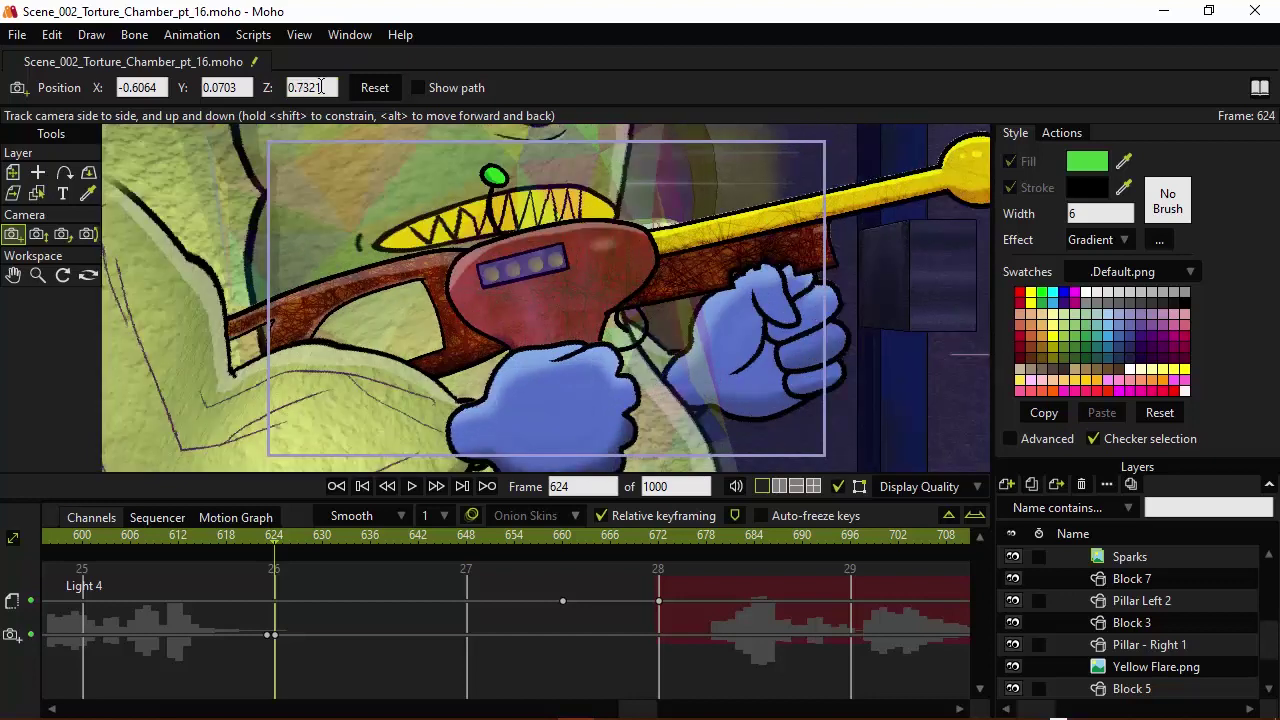
{"action": "left_click_drag", "start_coordinate": [482, 245], "coordinate": [467, 261]}
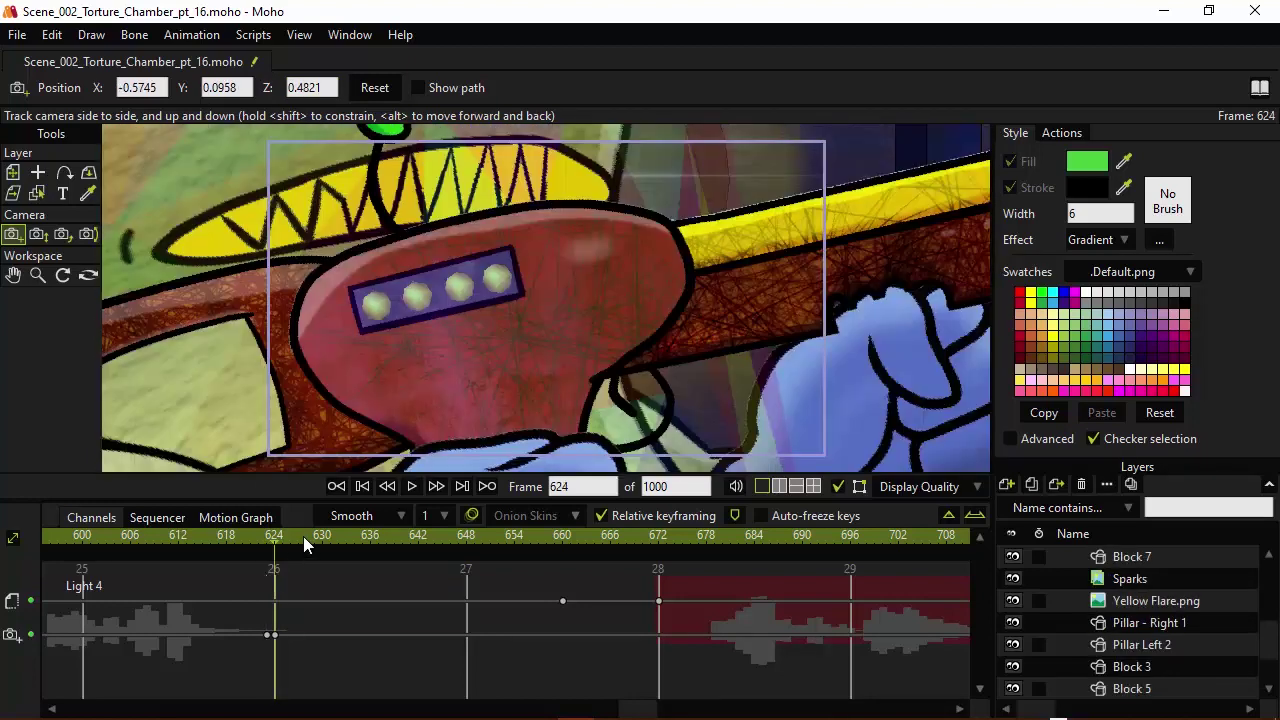
{"action": "key", "text": "space"}
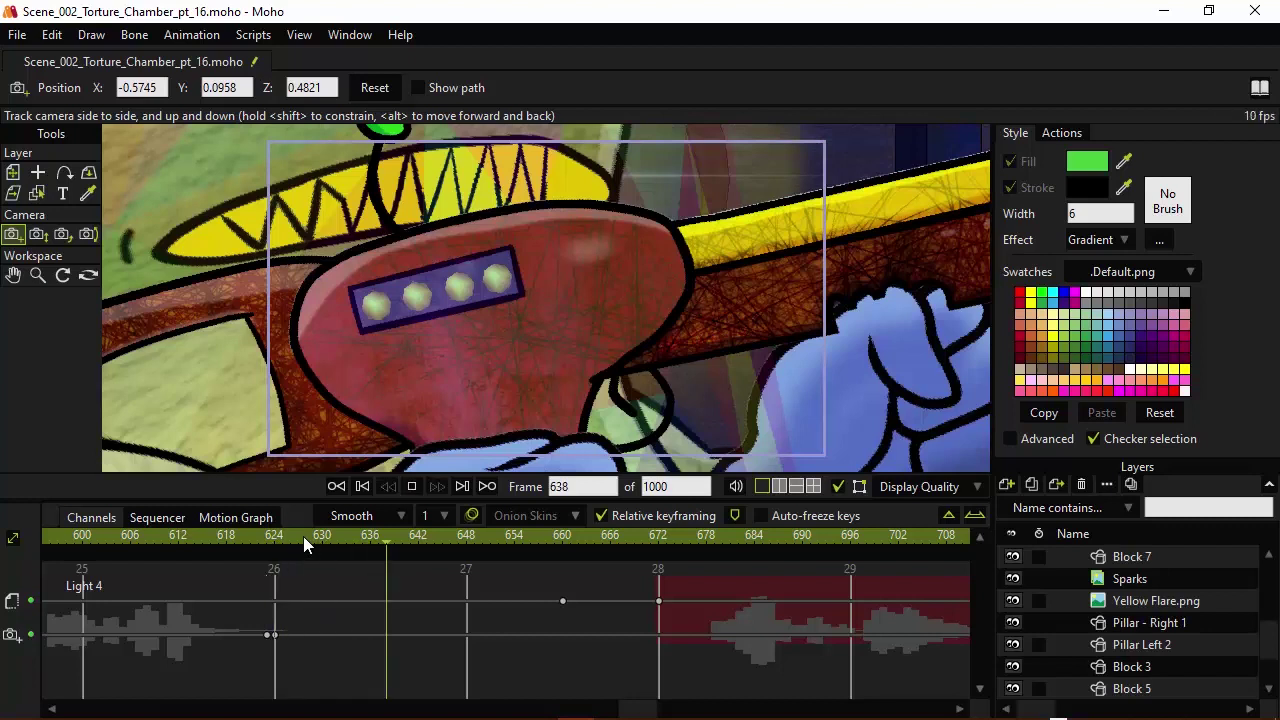
{"action": "key", "text": "space"}
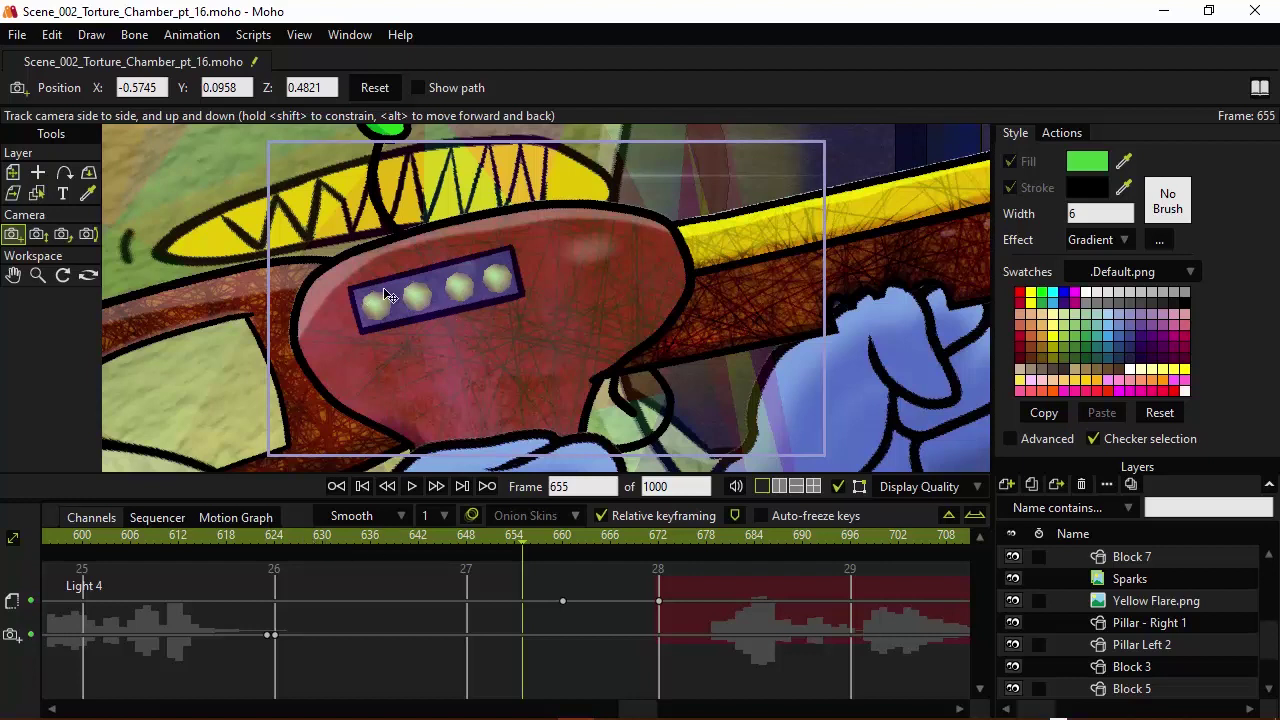
Step: Keyframe the gun close-up at frame 672, and at frame 673 pull the camera back to X 0.0641, Y -0.0638, Z 3.2321
{"action": "left_click_drag", "start_coordinate": [557, 539], "coordinate": [662, 556]}
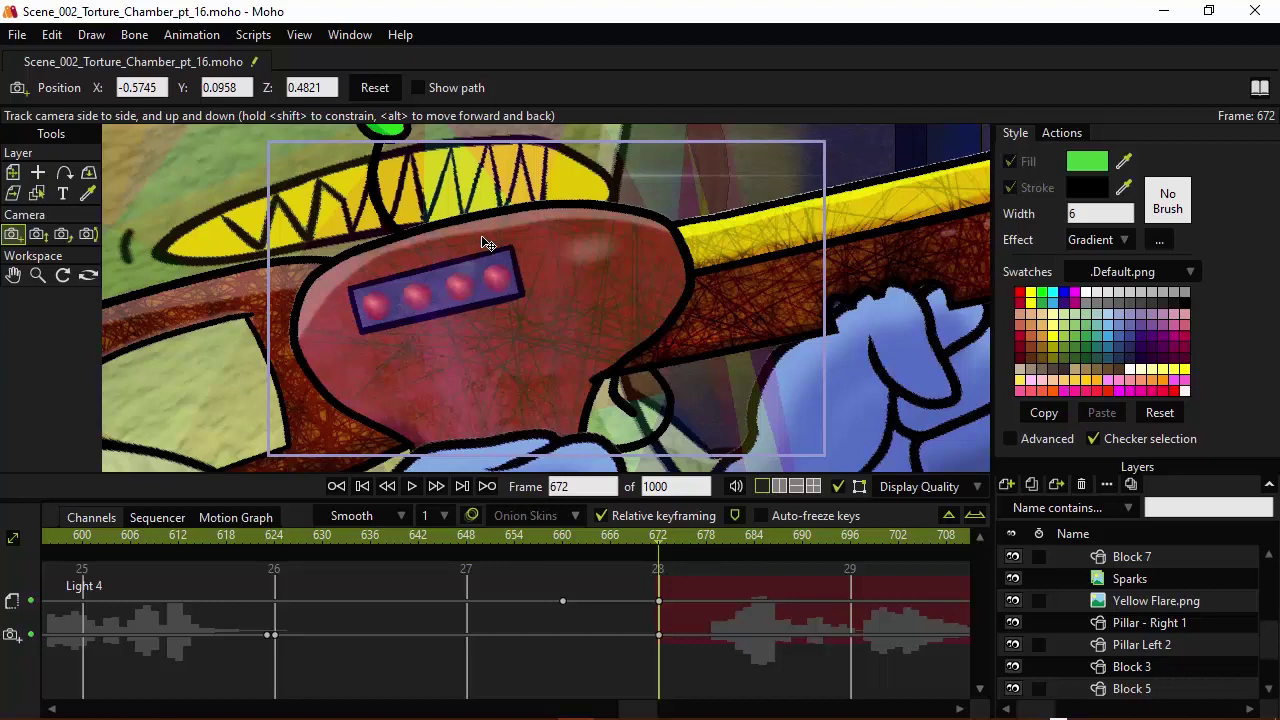
{"action": "key", "text": "ctrl+Right"}
{"action": "scroll", "coordinate": [309, 88], "scroll_direction": "up", "scroll_amount": 5}
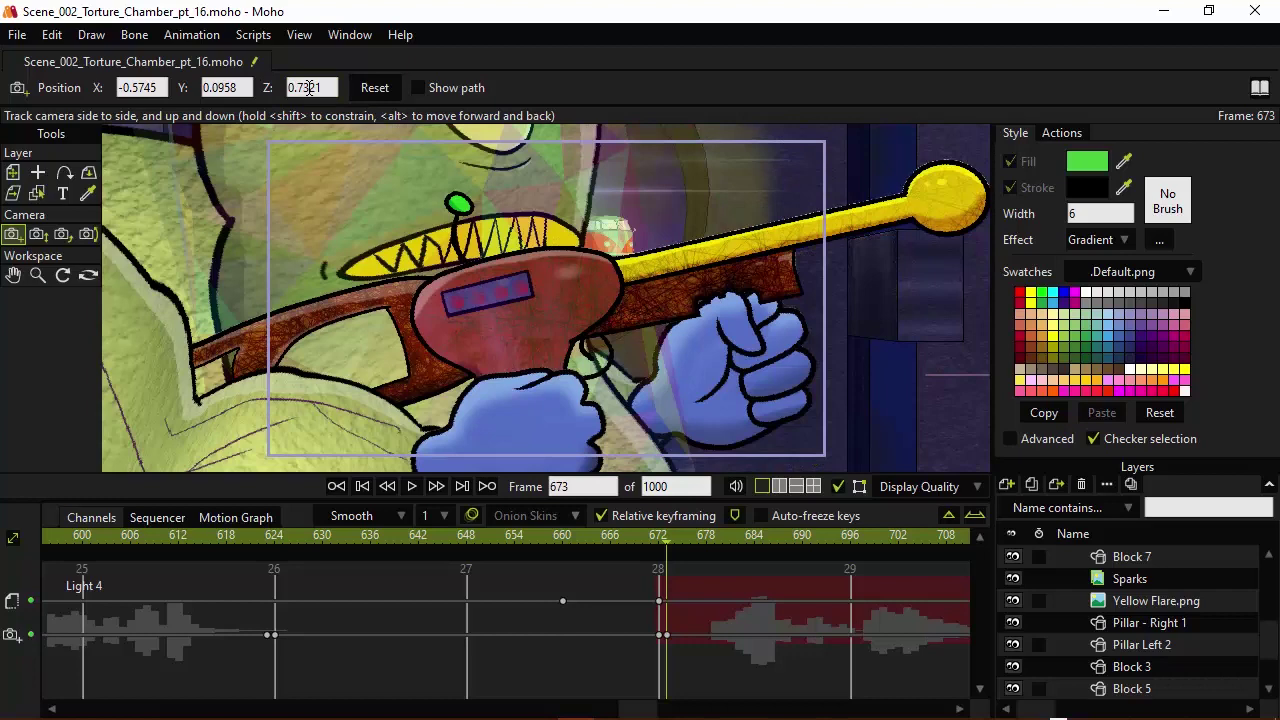
{"action": "scroll", "coordinate": [309, 87], "scroll_direction": "up", "scroll_amount": 4}
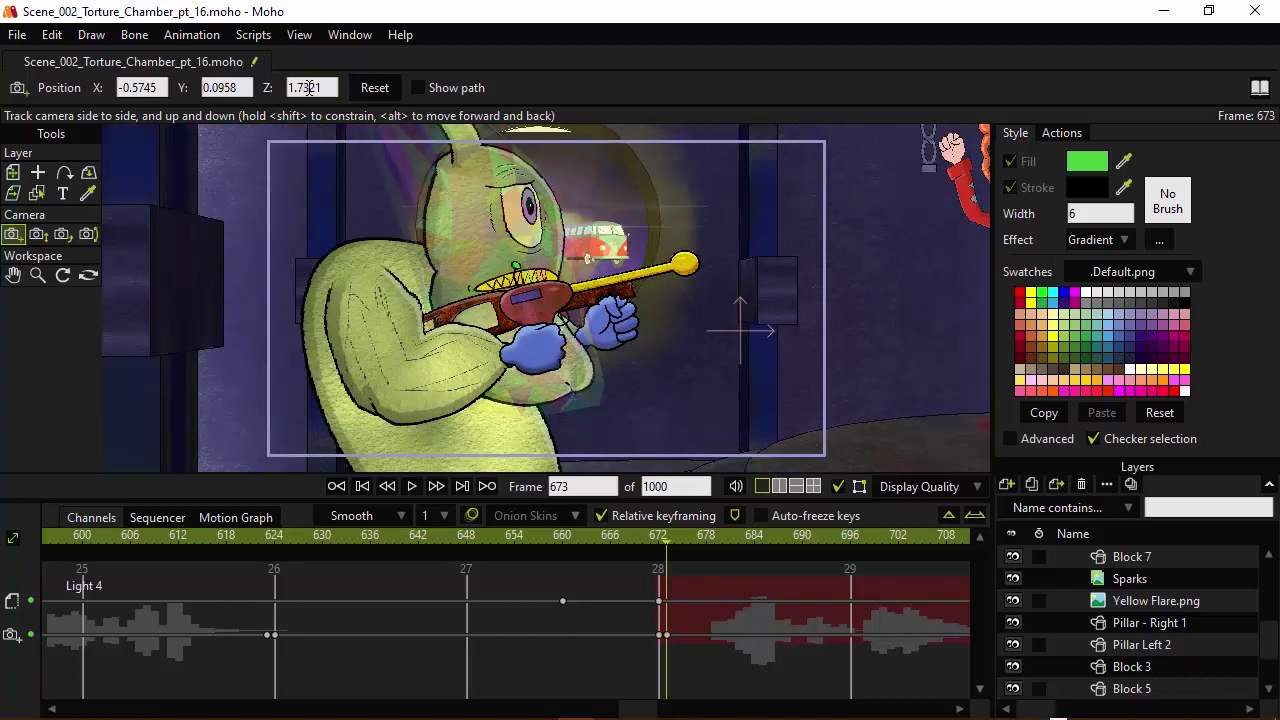
{"action": "scroll", "coordinate": [309, 87], "scroll_direction": "up", "scroll_amount": 4}
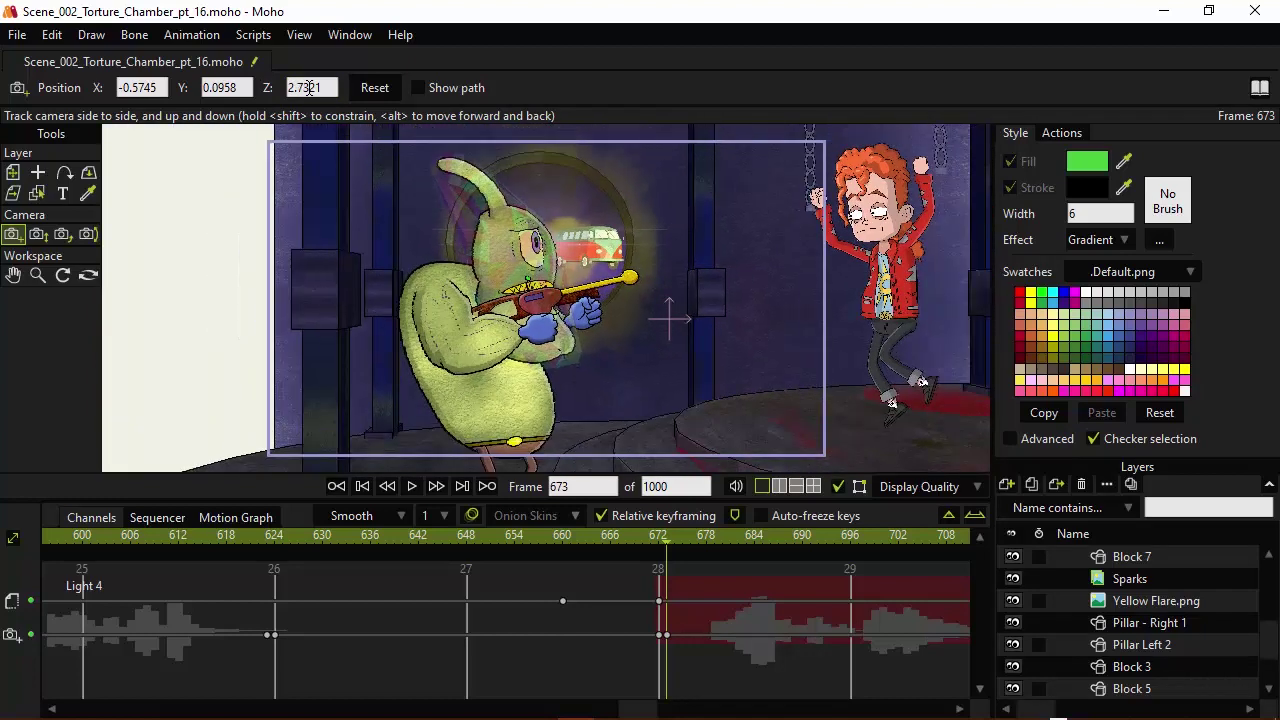
{"action": "left_click_drag", "start_coordinate": [606, 289], "coordinate": [530, 284]}
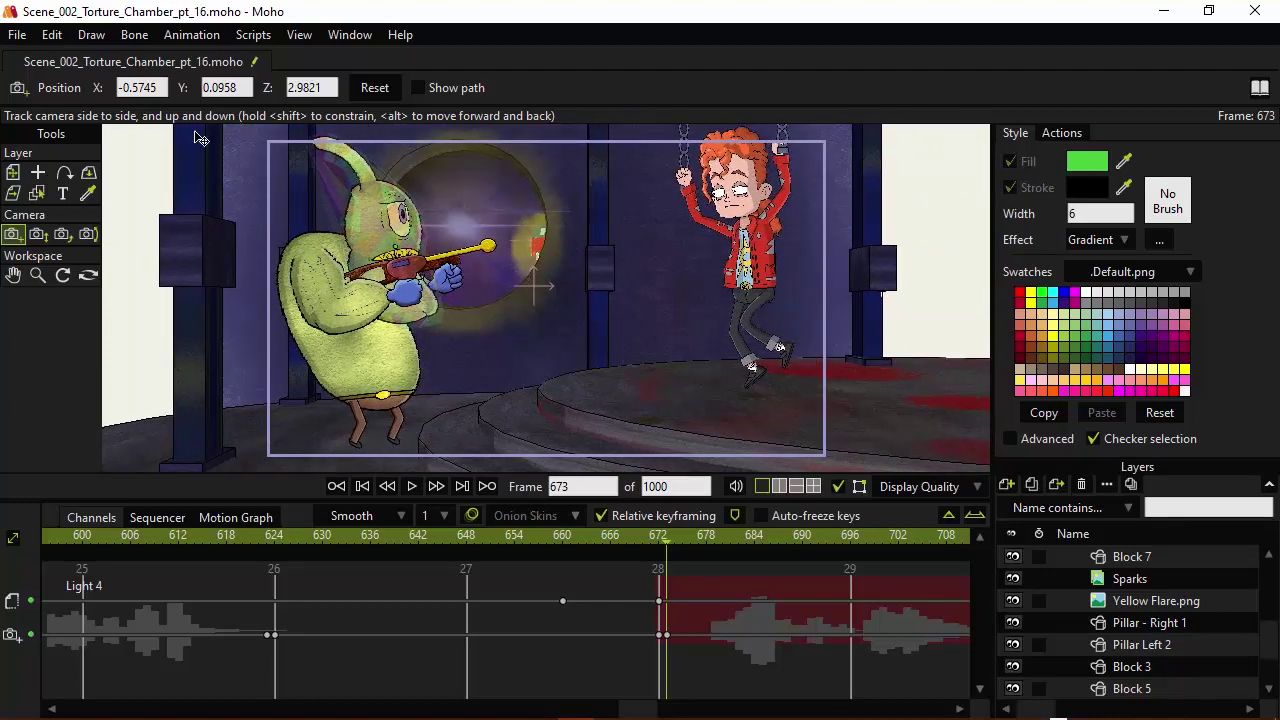
{"action": "scroll", "coordinate": [316, 88], "scroll_direction": "up", "scroll_amount": 1}
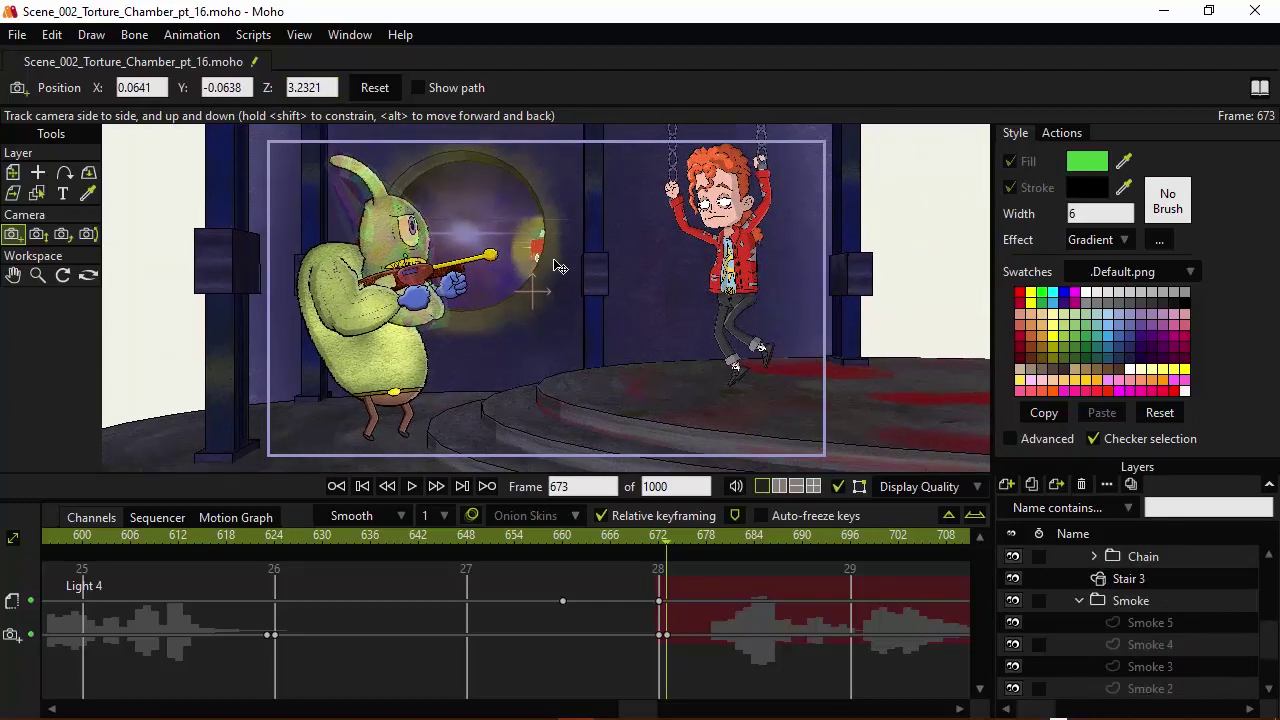
Step: At frame 673, shift the wide-shot camera to X 0.1599, Y -0.0319 and play the shot
{"action": "left_click_drag", "start_coordinate": [545, 272], "coordinate": [540, 264]}
{"action": "key", "text": "space"}
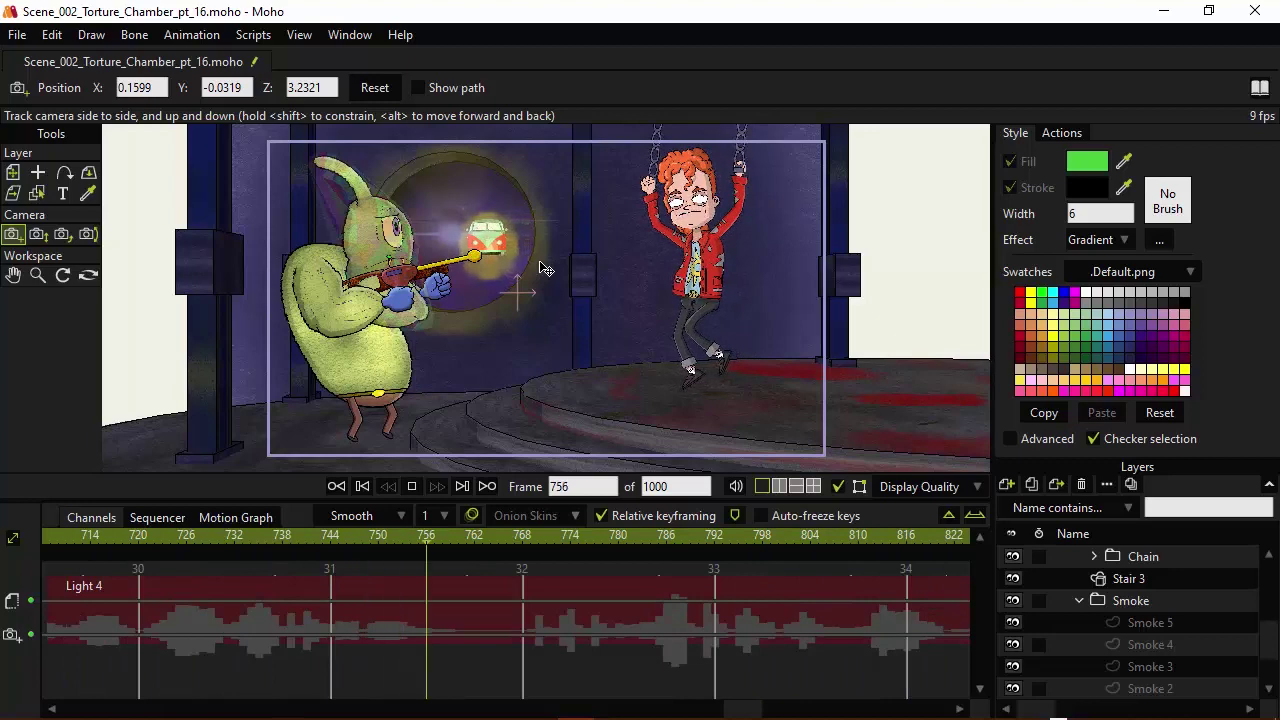
{"action": "key", "text": "space"}
{"action": "key", "text": "space"}
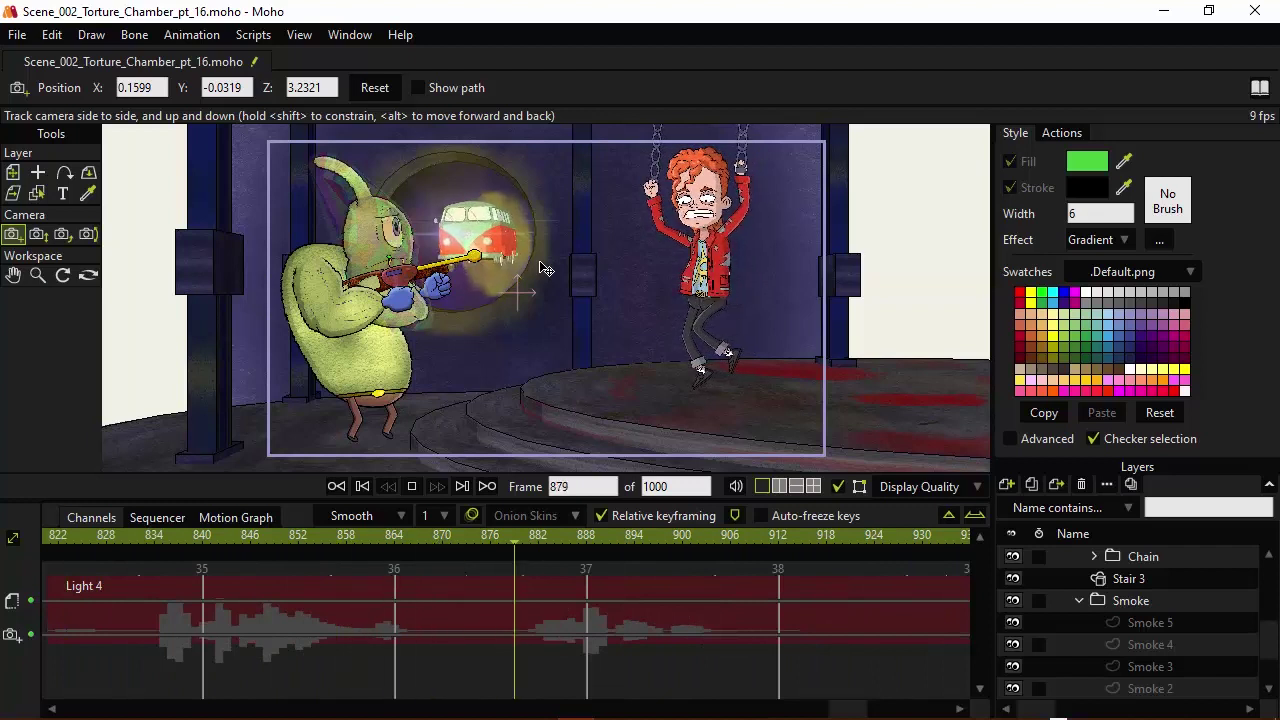
{"action": "key", "text": "space"}
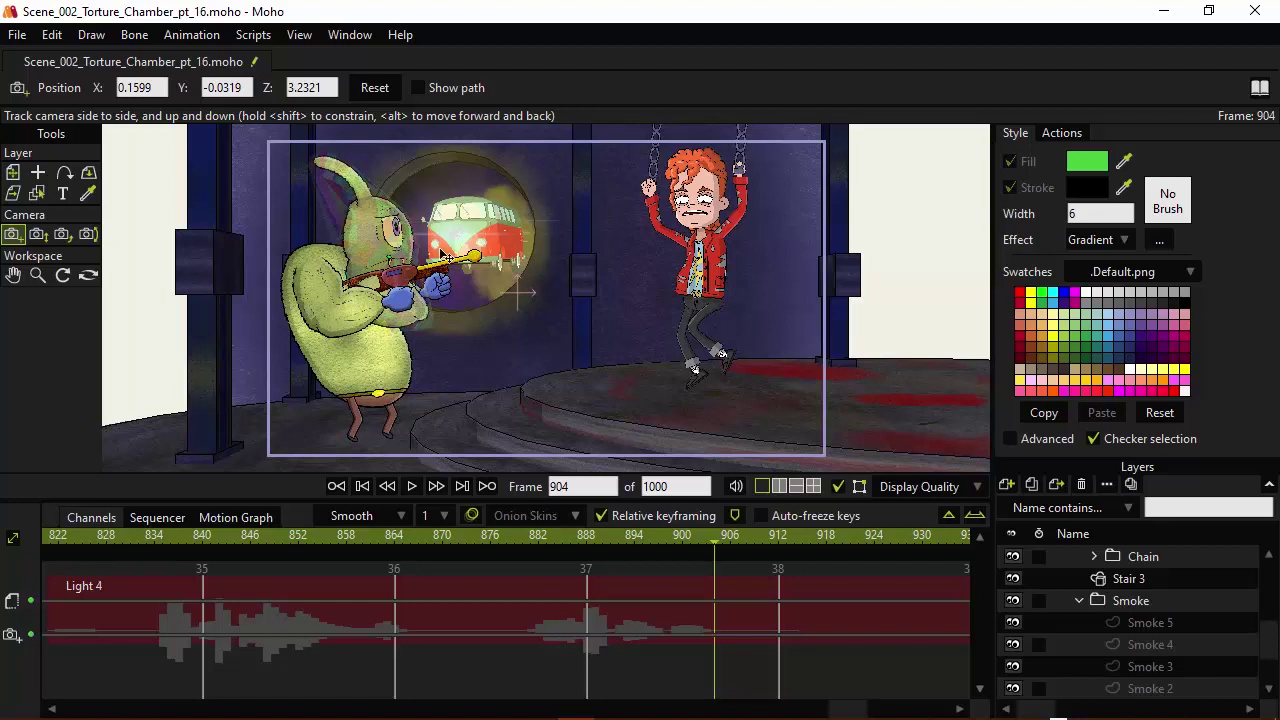
Step: Play the rest of the wide shot from frame 904 and scrub from frame 948 to the scene's end at frame 1000
{"action": "scroll", "coordinate": [730, 616], "scroll_direction": "right", "scroll_amount": 3}
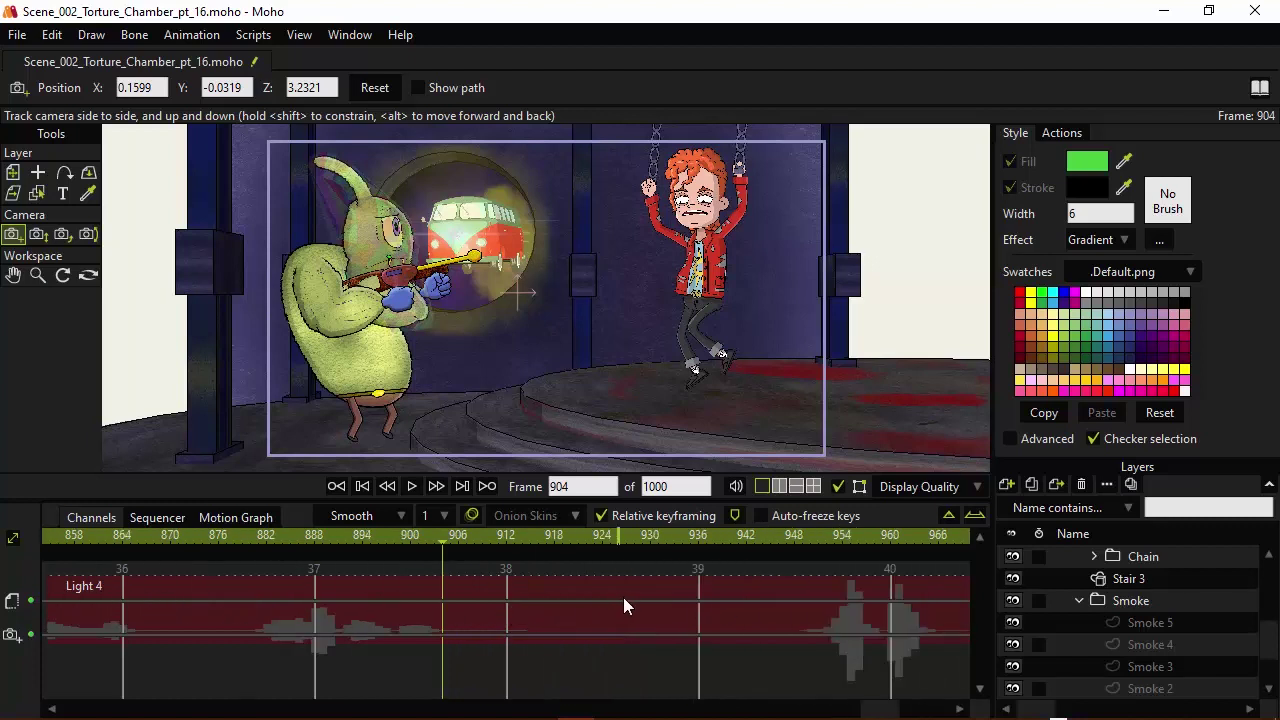
{"action": "scroll", "coordinate": [651, 600], "scroll_direction": "right", "scroll_amount": 2}
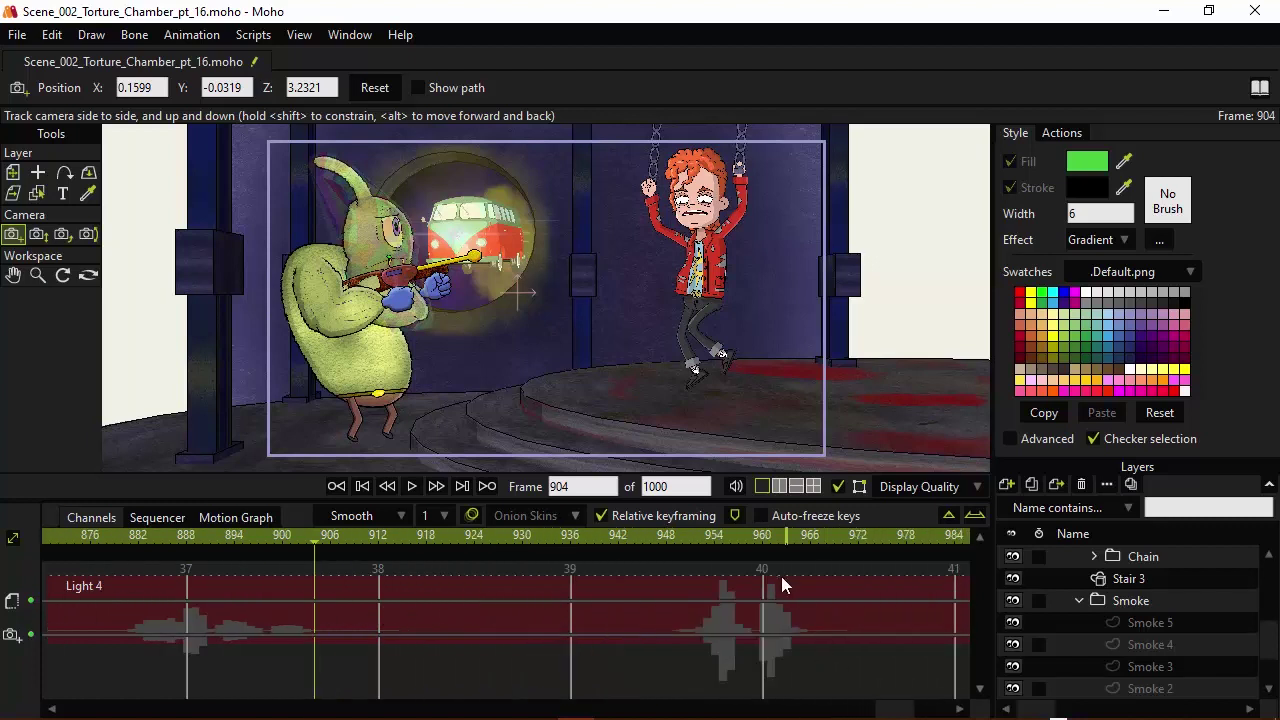
{"action": "key", "text": "space"}
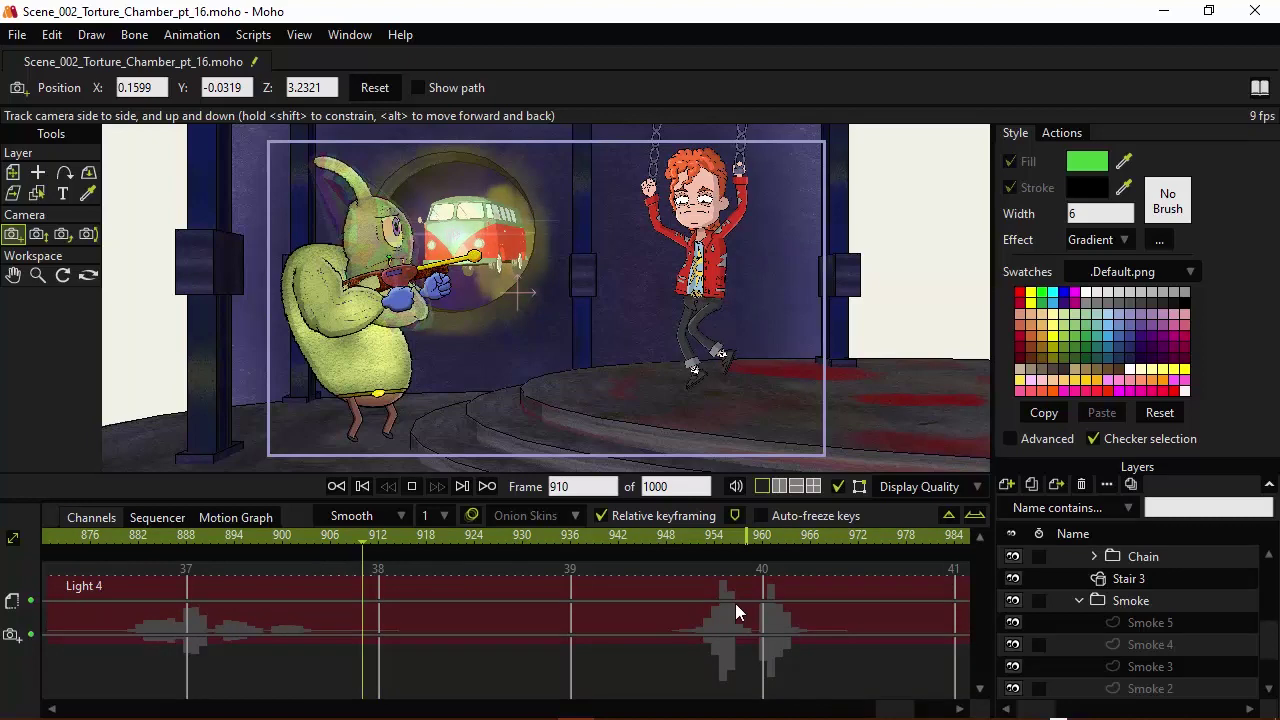
{"action": "key", "text": "space"}
{"action": "scroll", "coordinate": [651, 600], "scroll_direction": "right", "scroll_amount": 3}
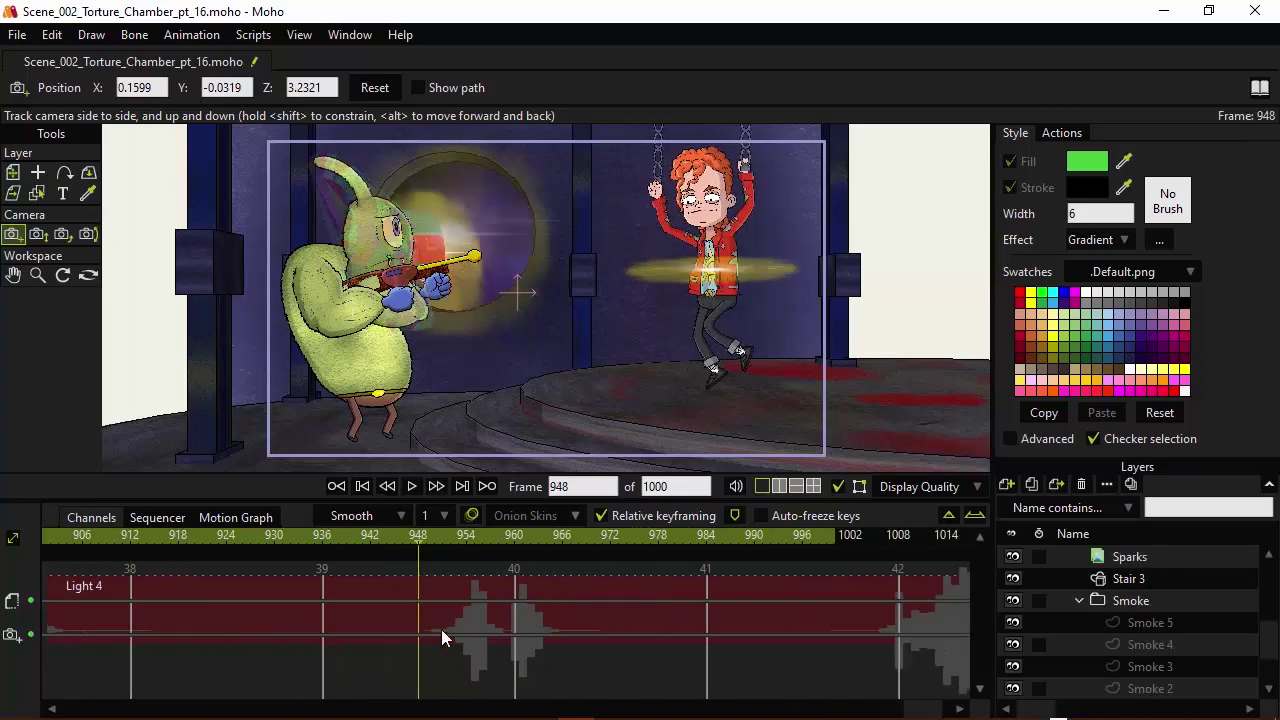
{"action": "left_click_drag", "start_coordinate": [423, 543], "coordinate": [834, 541]}
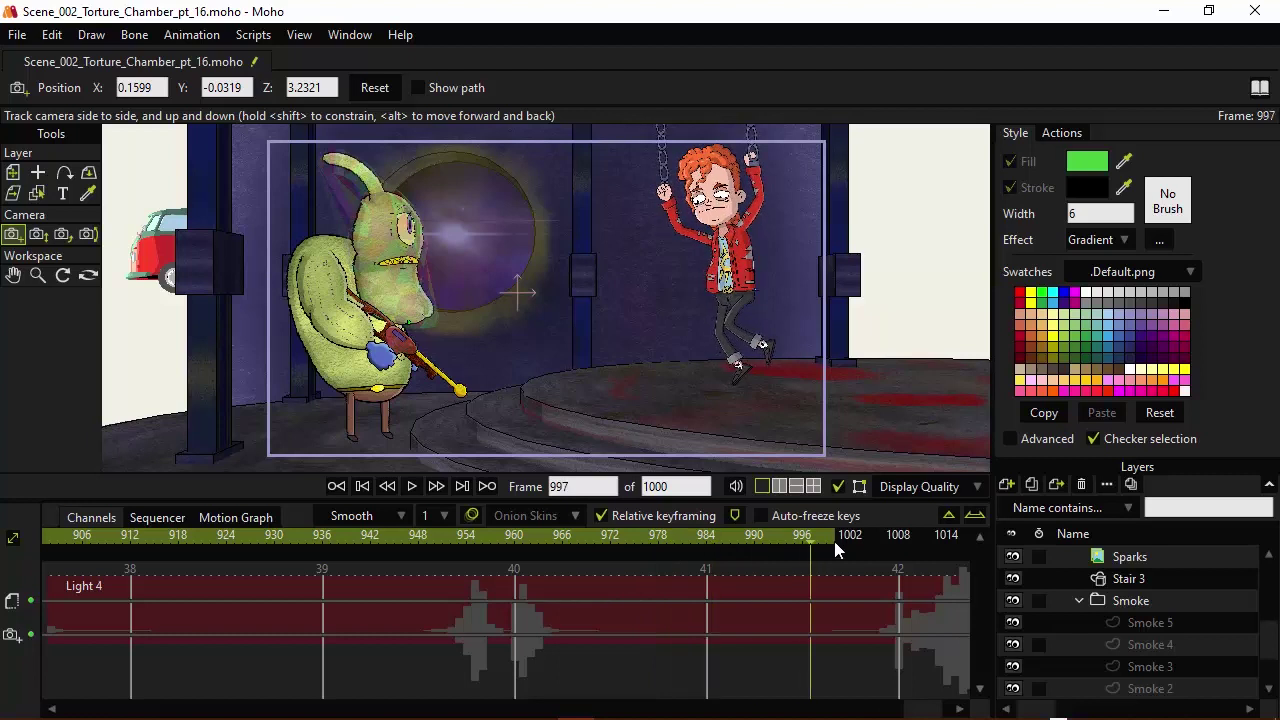
Step: Examine the camera keyframes along the timeline from the end of the scene back to the first cut near frame 138
{"action": "scroll", "coordinate": [321, 628], "scroll_direction": "left", "scroll_amount": 4}
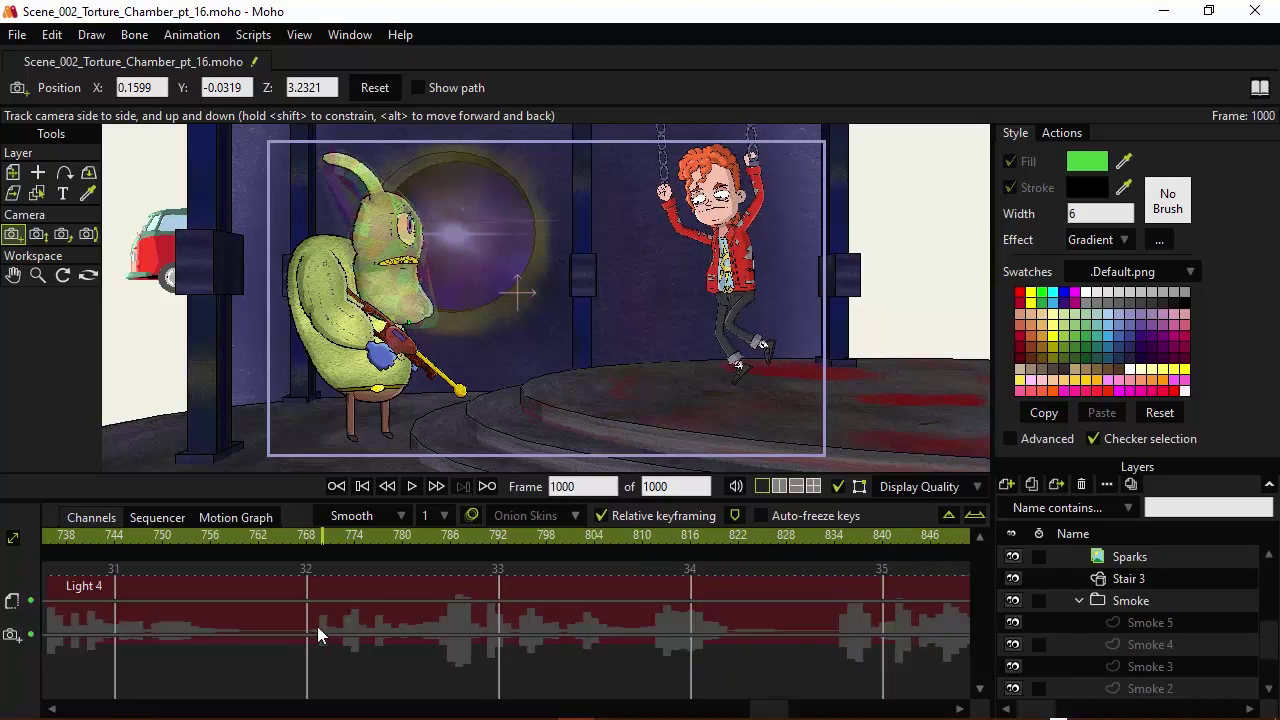
{"action": "scroll", "coordinate": [317, 626], "scroll_direction": "left", "scroll_amount": 5}
{"action": "scroll", "coordinate": [677, 600], "scroll_direction": "left", "scroll_amount": 4}
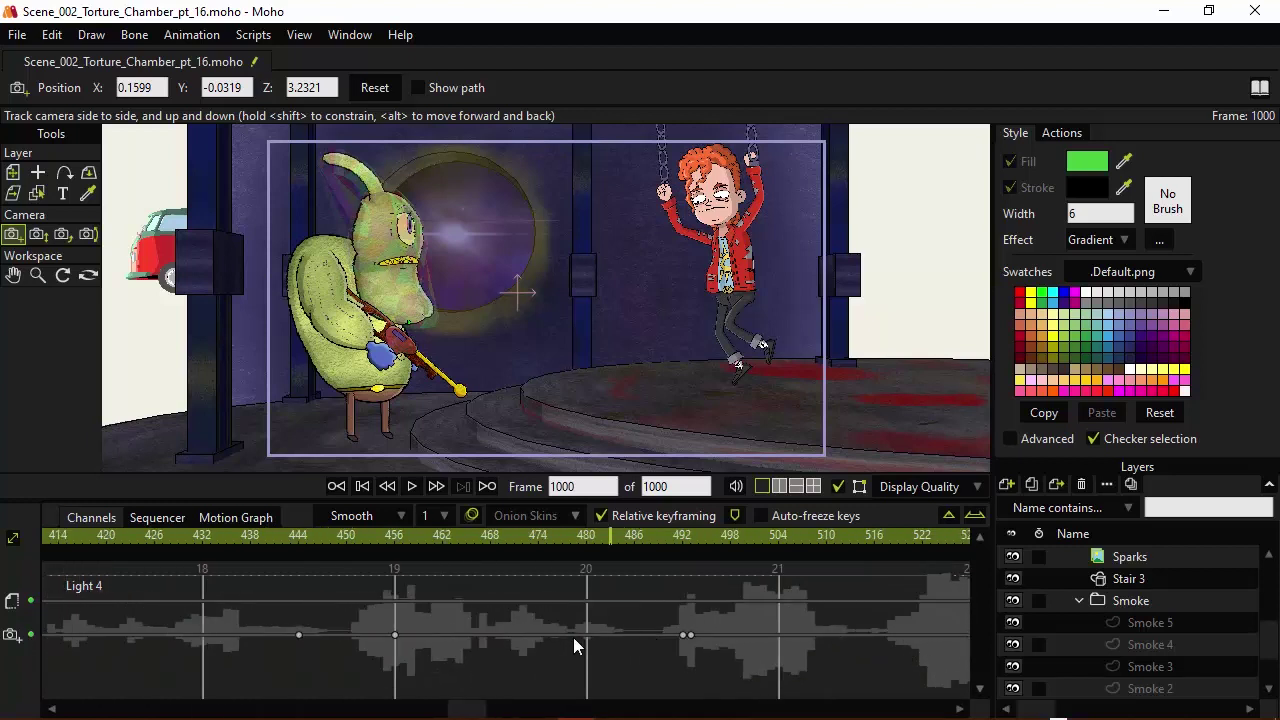
{"action": "scroll", "coordinate": [555, 627], "scroll_direction": "left", "scroll_amount": 2}
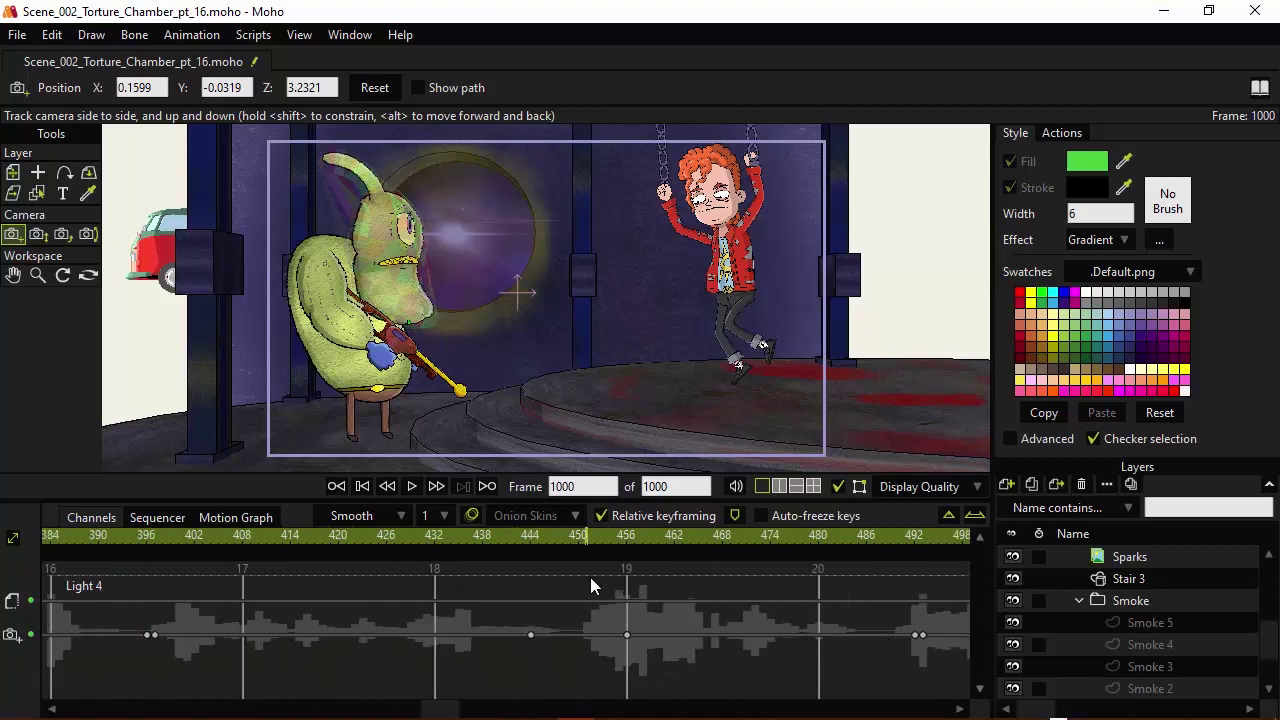
{"action": "scroll", "coordinate": [457, 605], "scroll_direction": "left", "scroll_amount": 4}
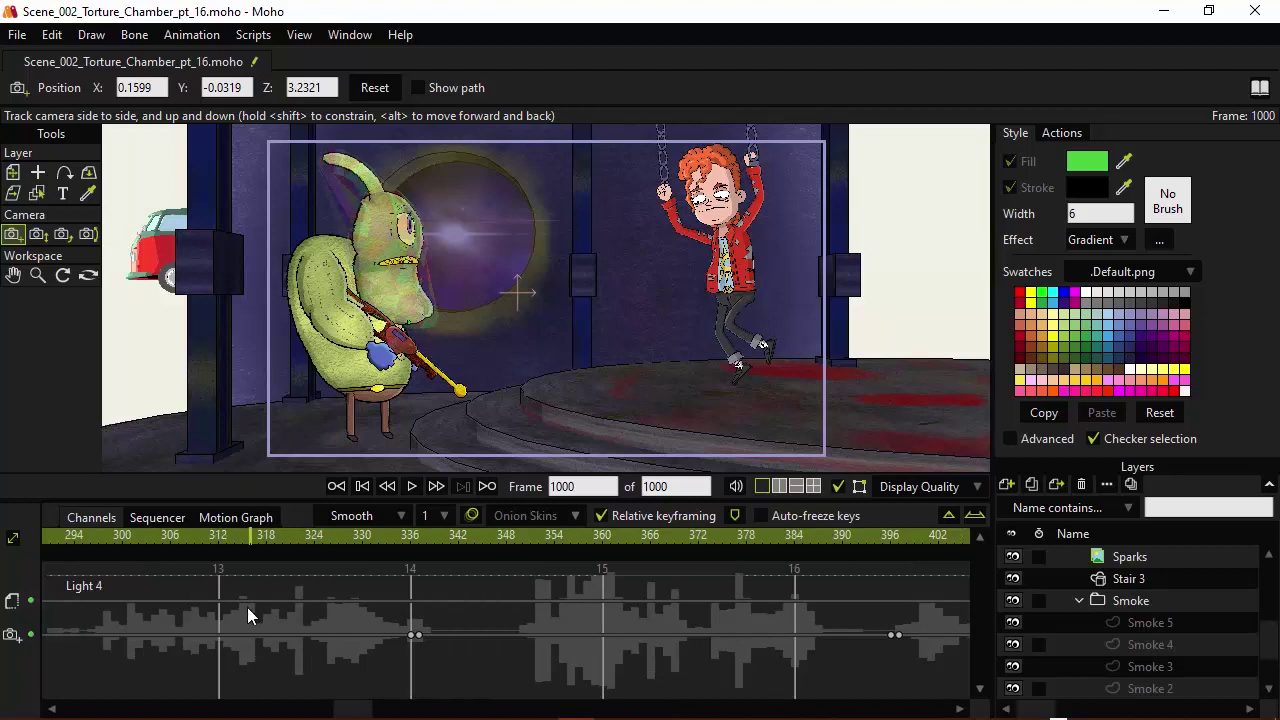
{"action": "scroll", "coordinate": [311, 627], "scroll_direction": "left", "scroll_amount": 5}
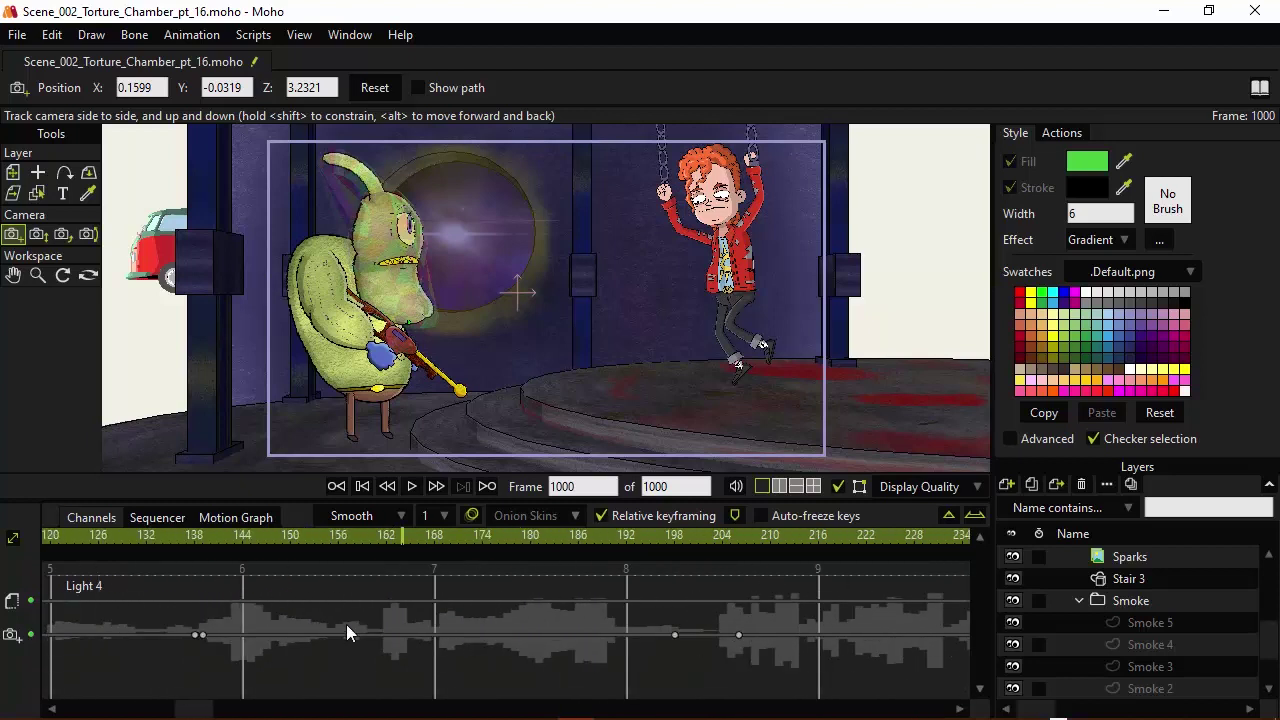
{"action": "scroll", "coordinate": [594, 592], "scroll_direction": "left", "scroll_amount": 2}
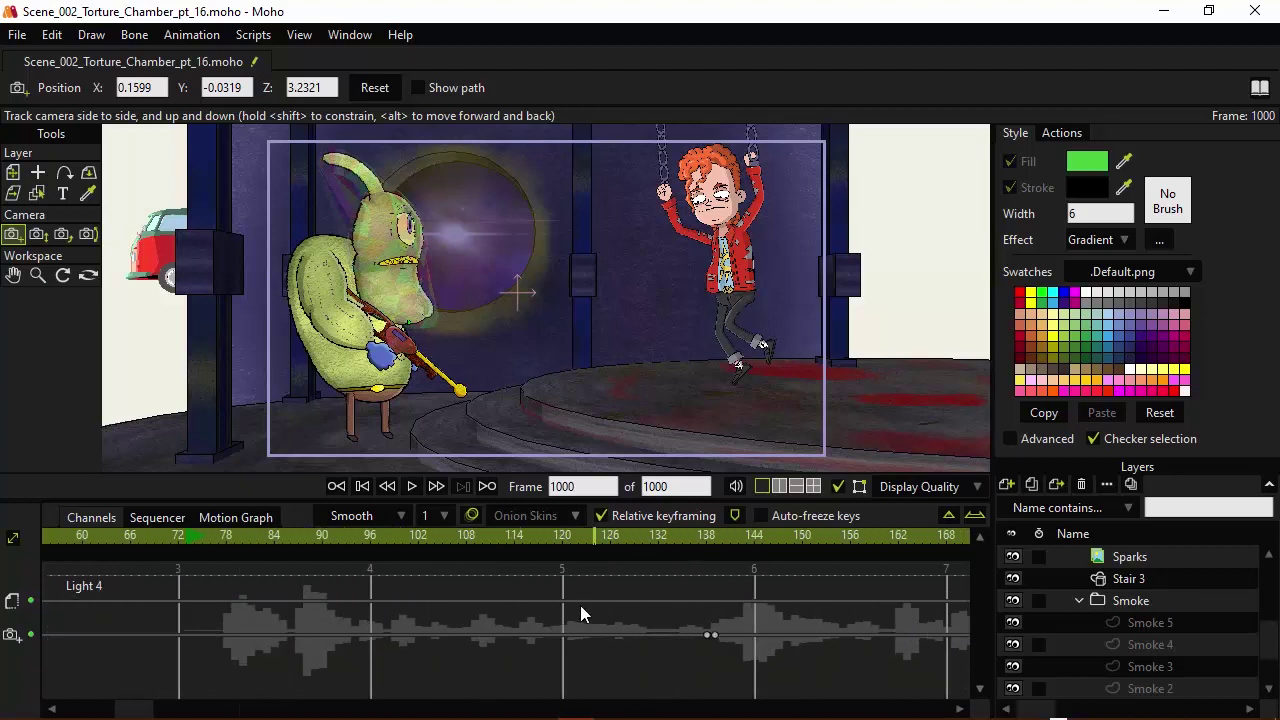
{"action": "left_click_drag", "start_coordinate": [694, 629], "coordinate": [429, 662]}
Step: Review the alien guard's close-up after the first cut, checking frames 147, 172 and 176 and the start of the pan
{"action": "left_click_drag", "start_coordinate": [556, 539], "coordinate": [629, 541]}
{"action": "left_click", "coordinate": [634, 537]}
{"action": "scroll", "coordinate": [359, 651], "scroll_direction": "right", "scroll_amount": 3}
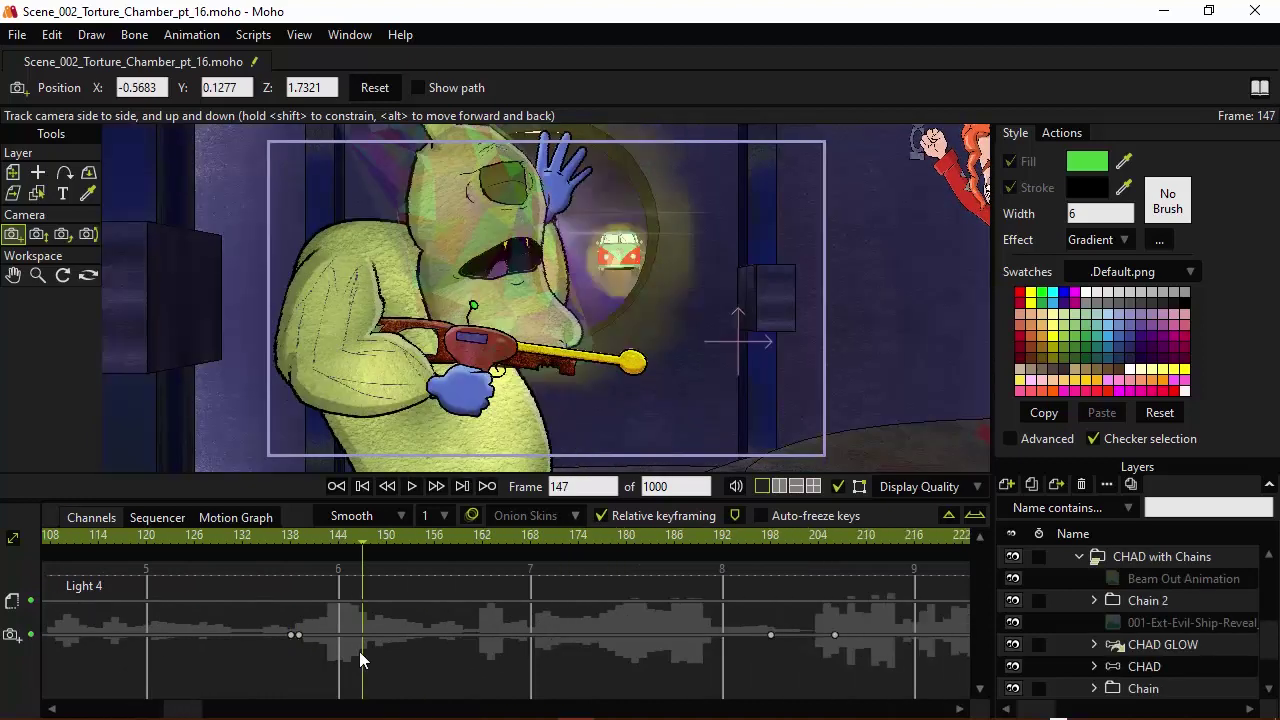
{"action": "left_click", "coordinate": [418, 537]}
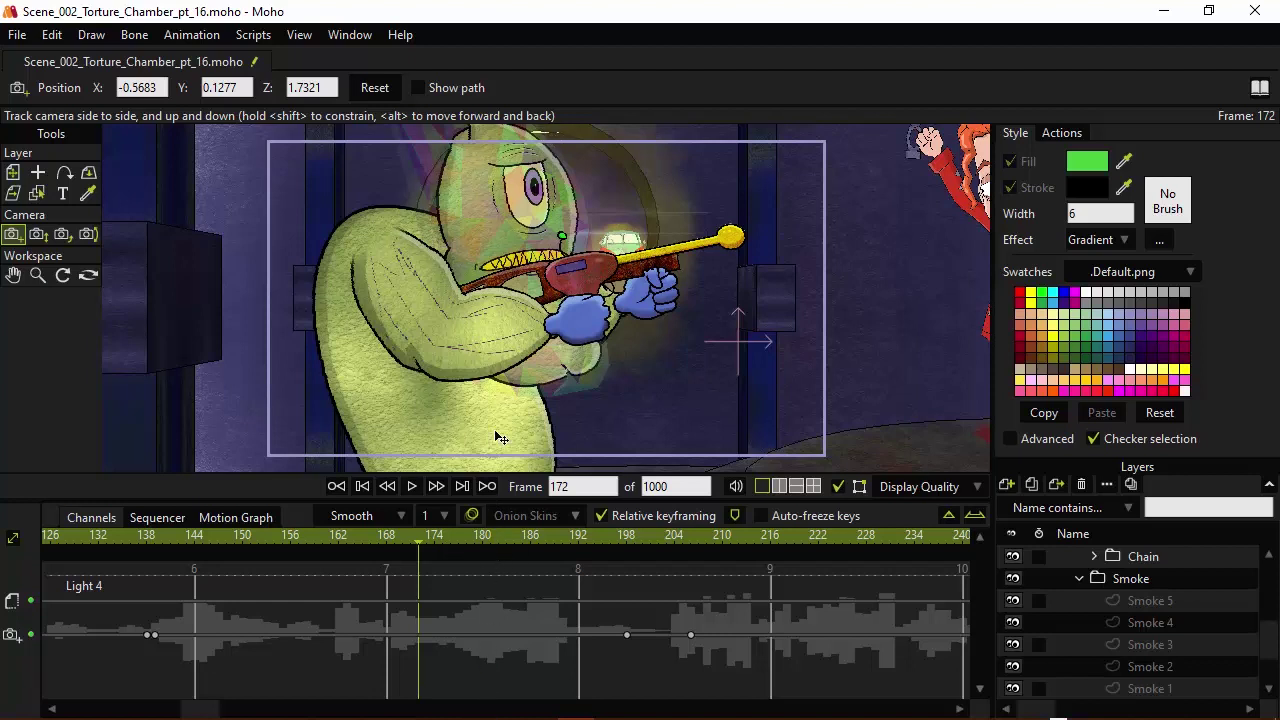
{"action": "left_click", "coordinate": [451, 533]}
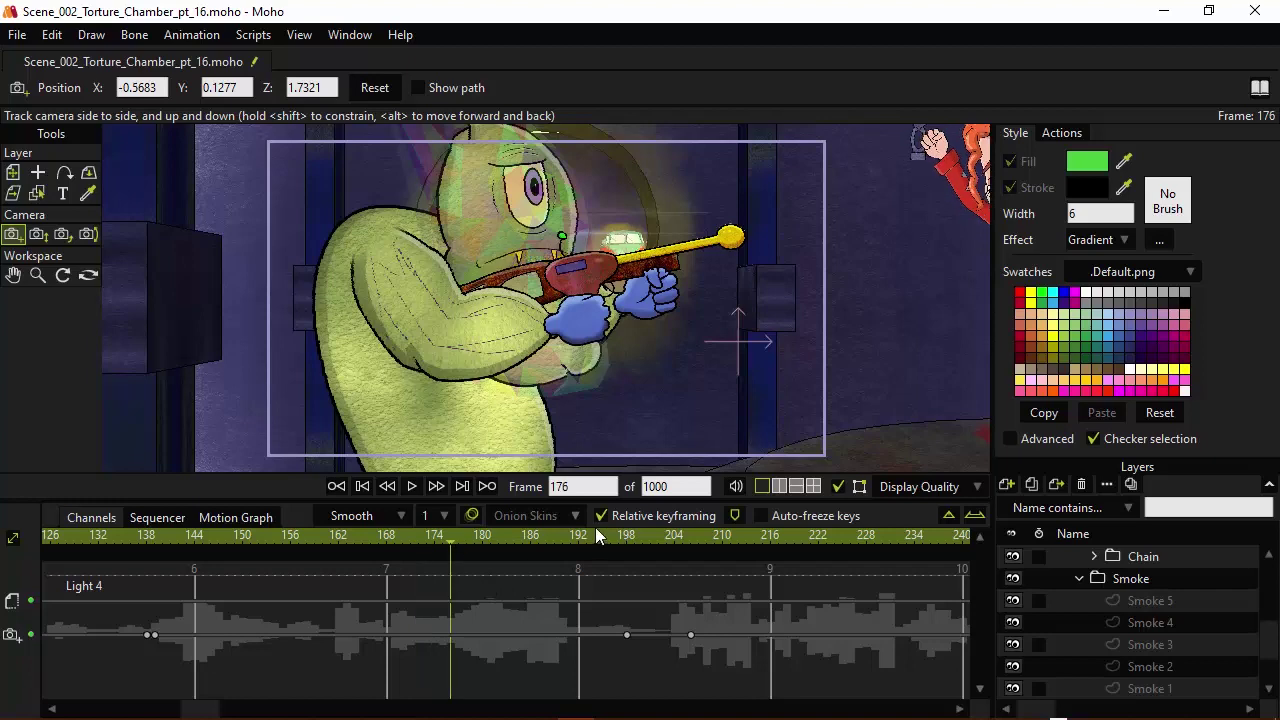
{"action": "left_click", "coordinate": [595, 530]}
Step: Review the chained prisoner's close-up at frames 207, 211 and 254, and examine the camera keyframes onward to frame 624
{"action": "left_click", "coordinate": [699, 538]}
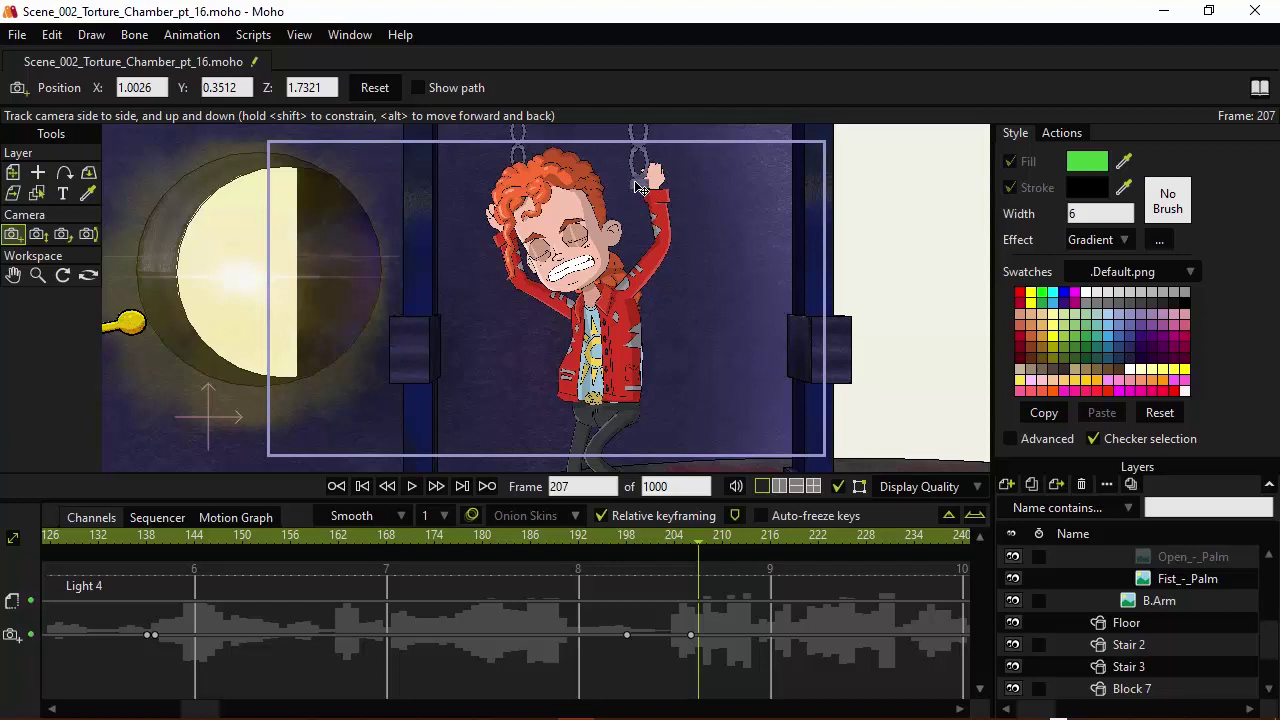
{"action": "left_click", "coordinate": [729, 529]}
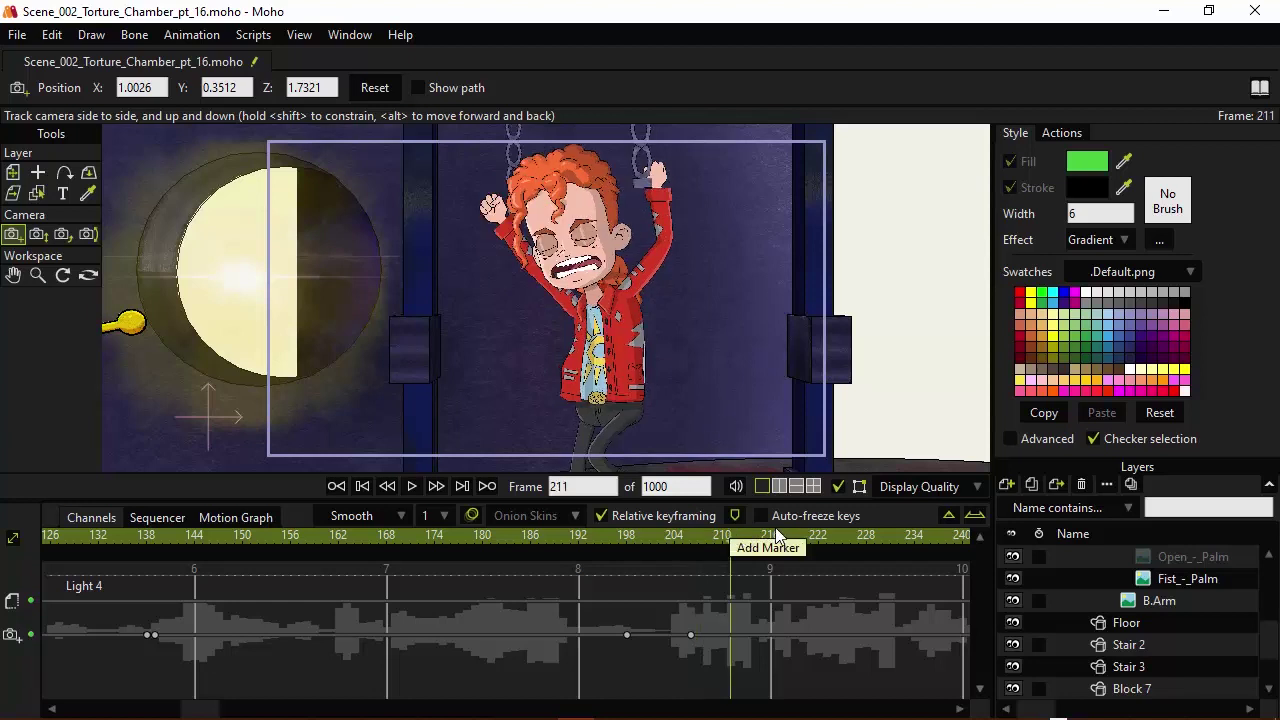
{"action": "scroll", "coordinate": [764, 617], "scroll_direction": "down", "scroll_amount": 10}
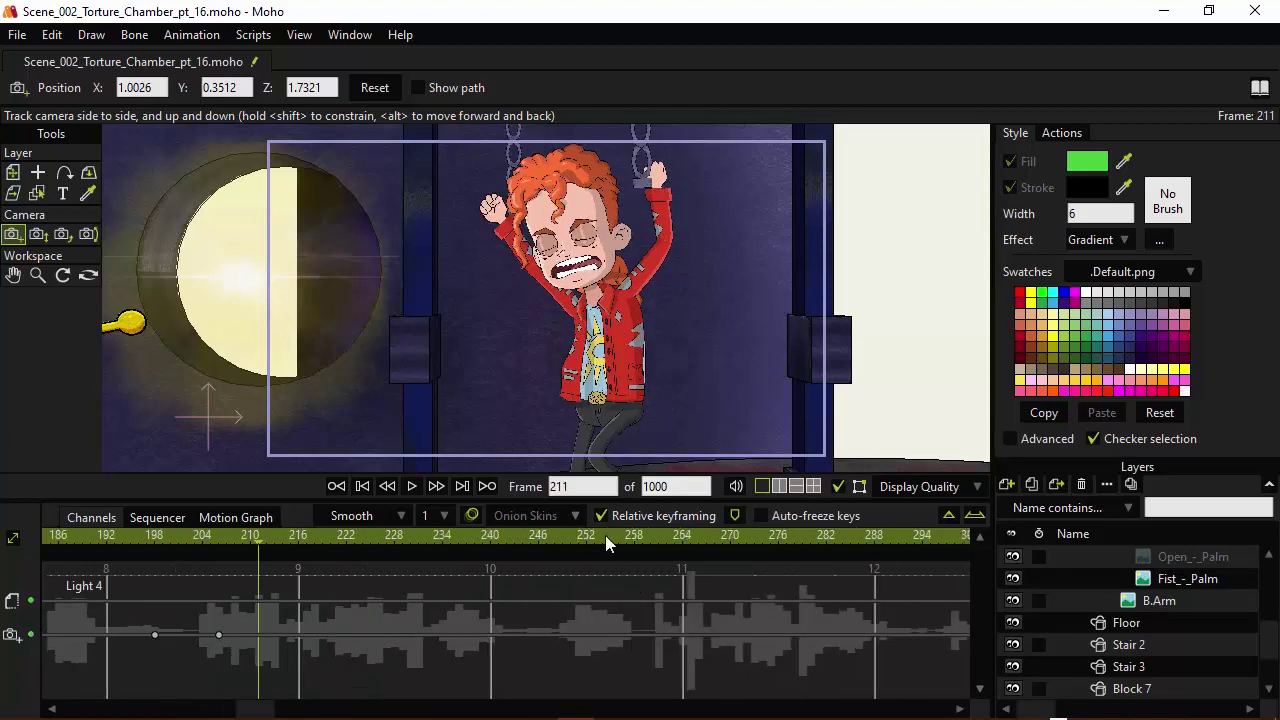
{"action": "left_click", "coordinate": [605, 535]}
{"action": "scroll", "coordinate": [863, 622], "scroll_direction": "down", "scroll_amount": 5}
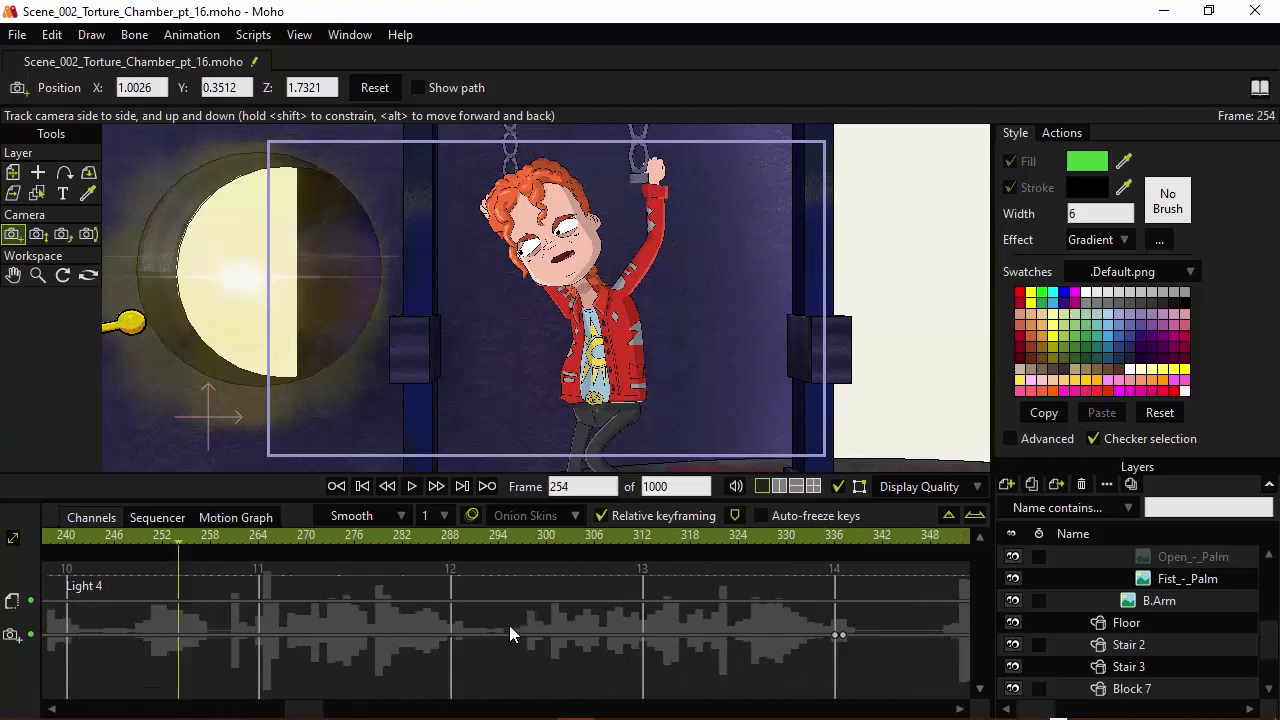
{"action": "scroll", "coordinate": [509, 625], "scroll_direction": "down", "scroll_amount": 12}
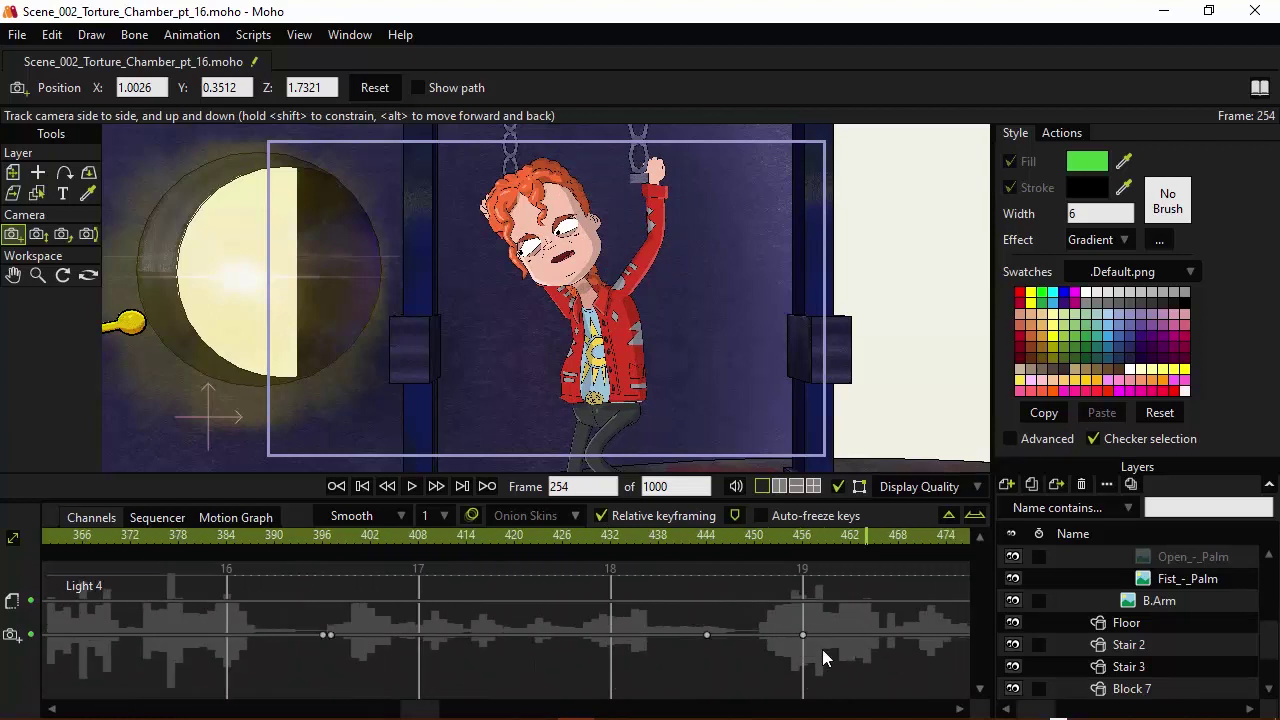
{"action": "scroll", "coordinate": [822, 649], "scroll_direction": "down", "scroll_amount": 15}
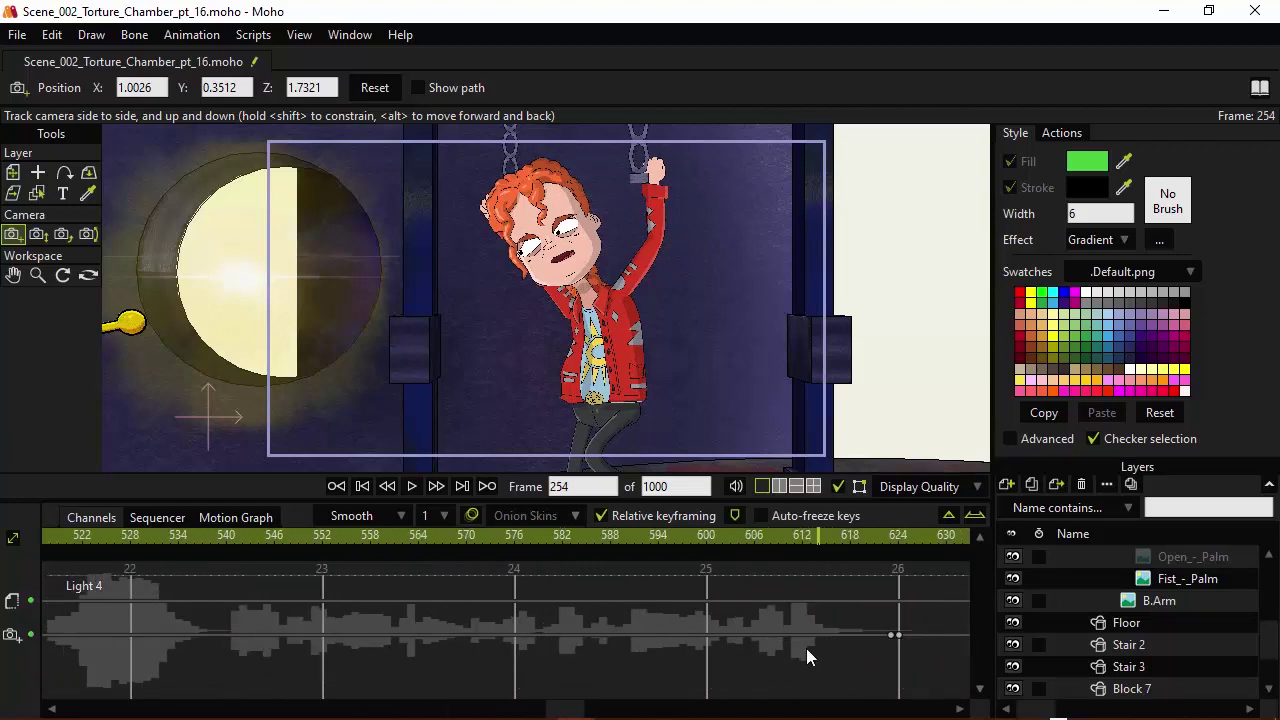